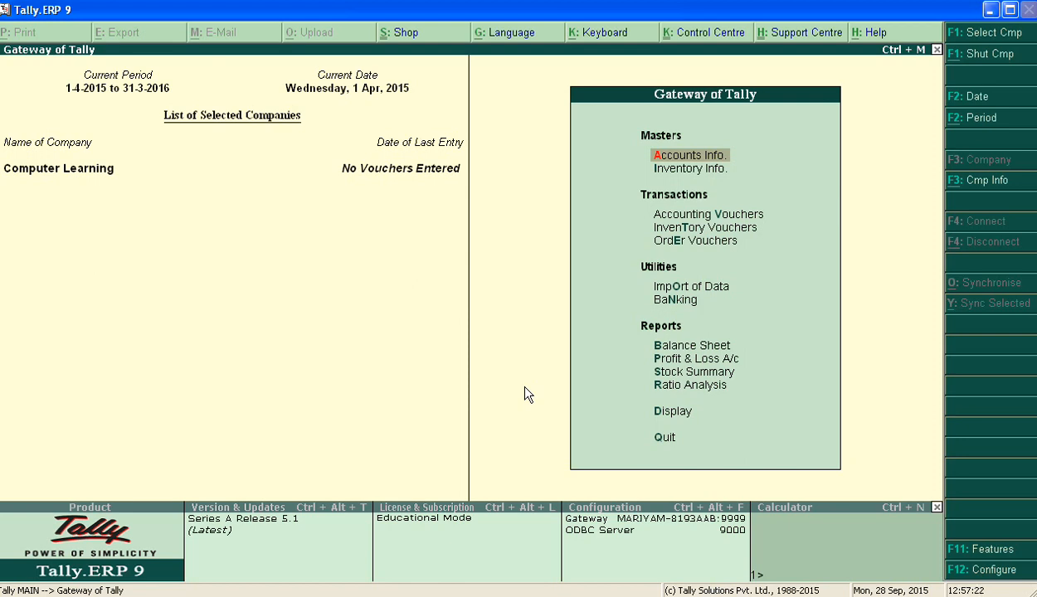
Look up the list of existing ledgers available for single-ledger display, and close it
{"action": "key", "text": "Return"}
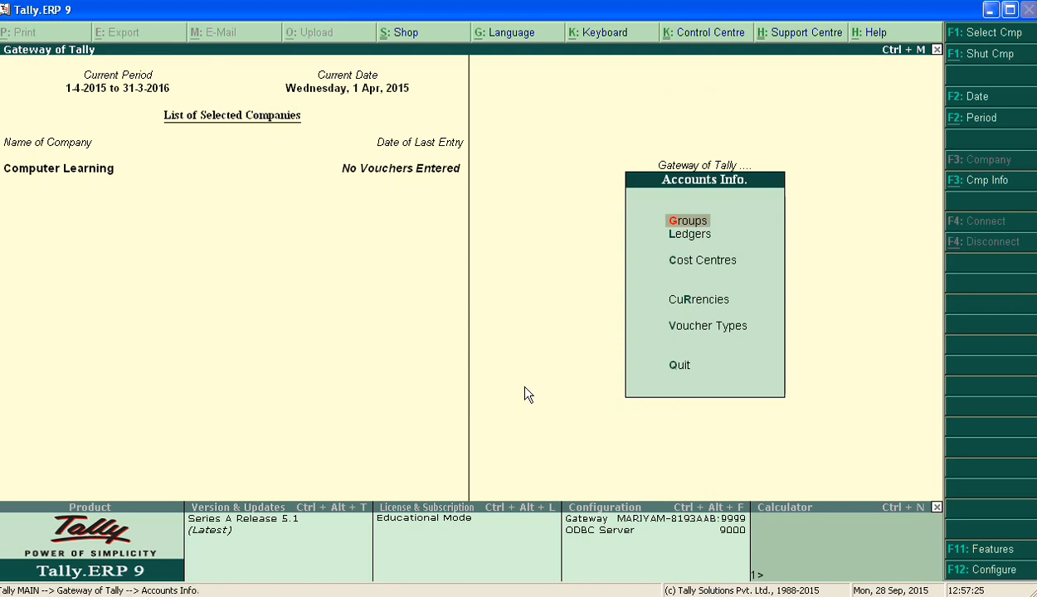
{"action": "key", "text": "Down"}
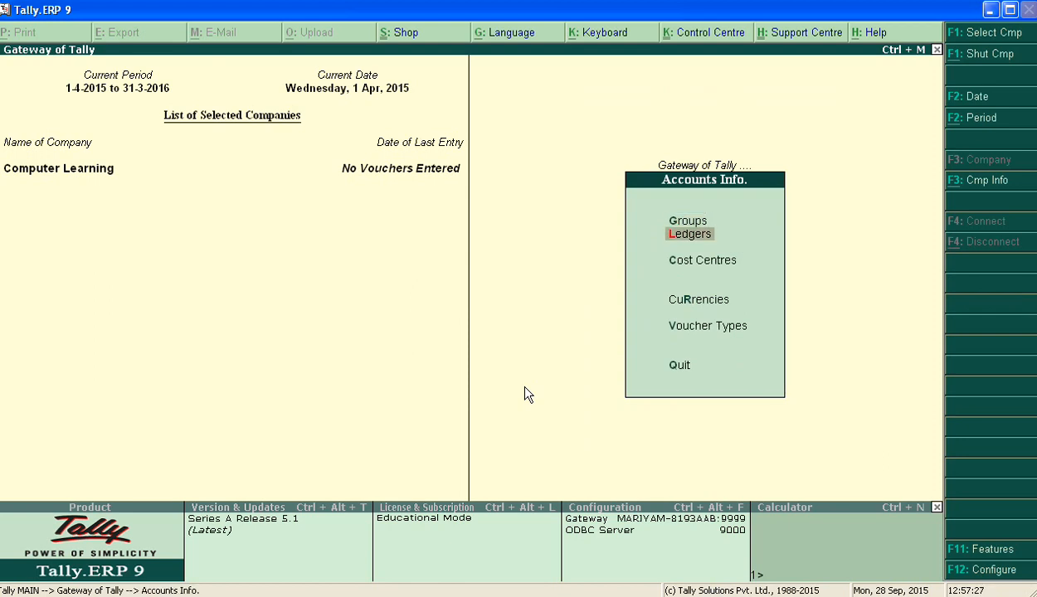
{"action": "key", "text": "Return"}
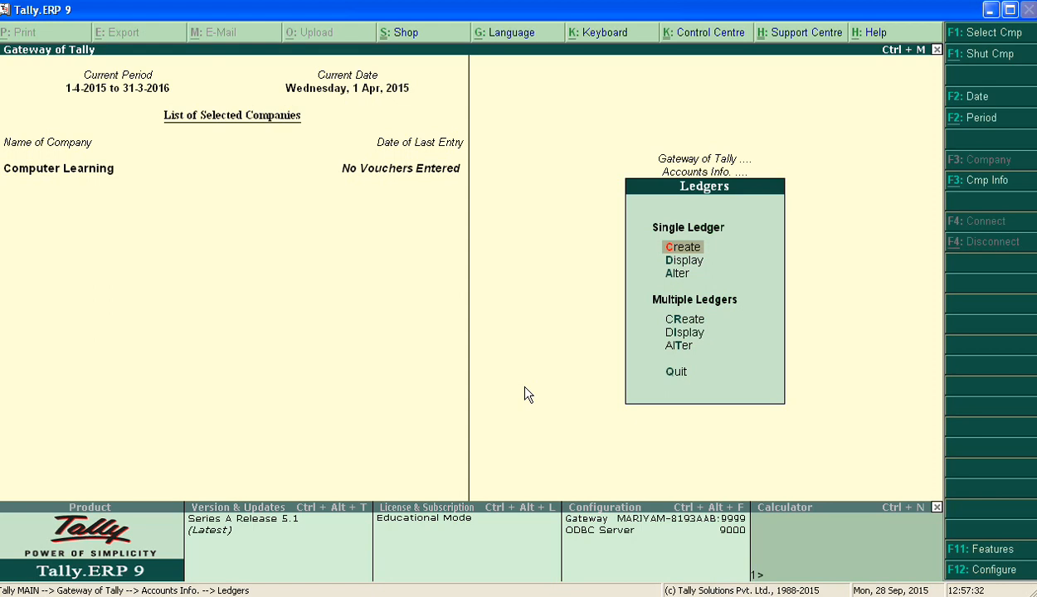
{"action": "key", "text": "Down"}
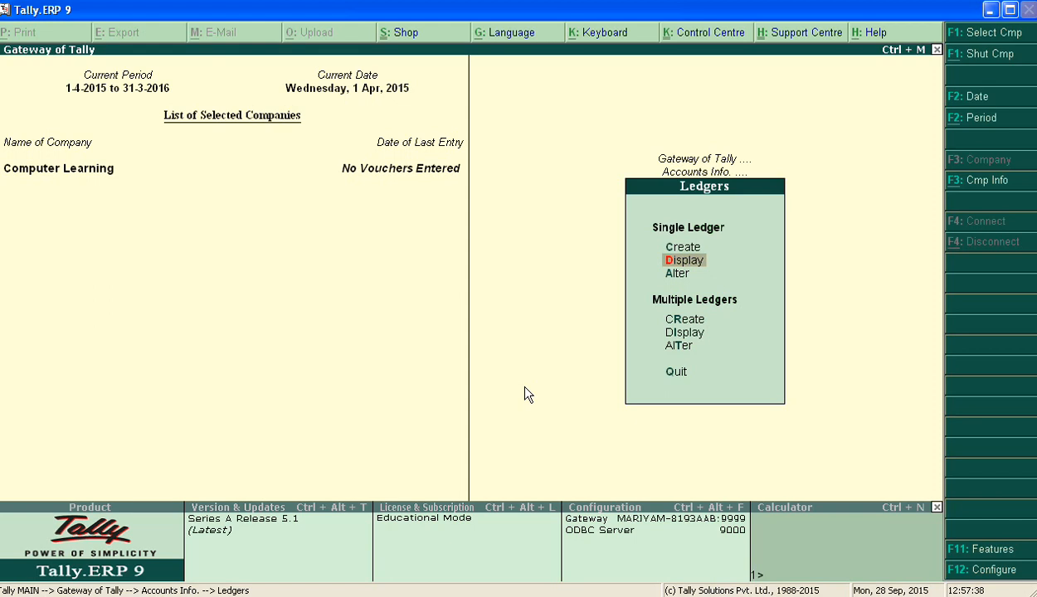
{"action": "key", "text": "Return"}
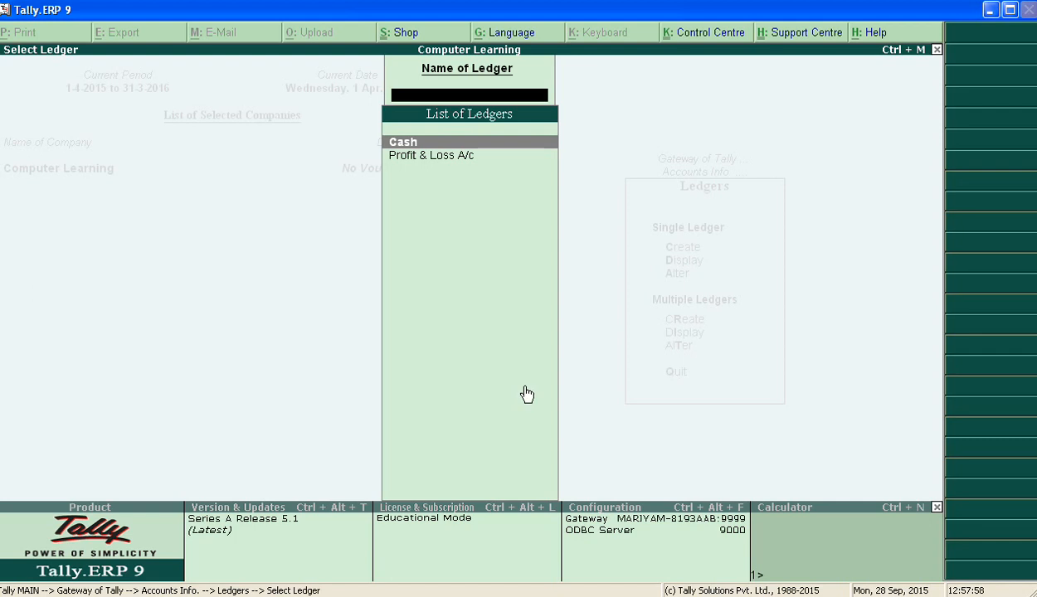
{"action": "key", "text": "Escape"}
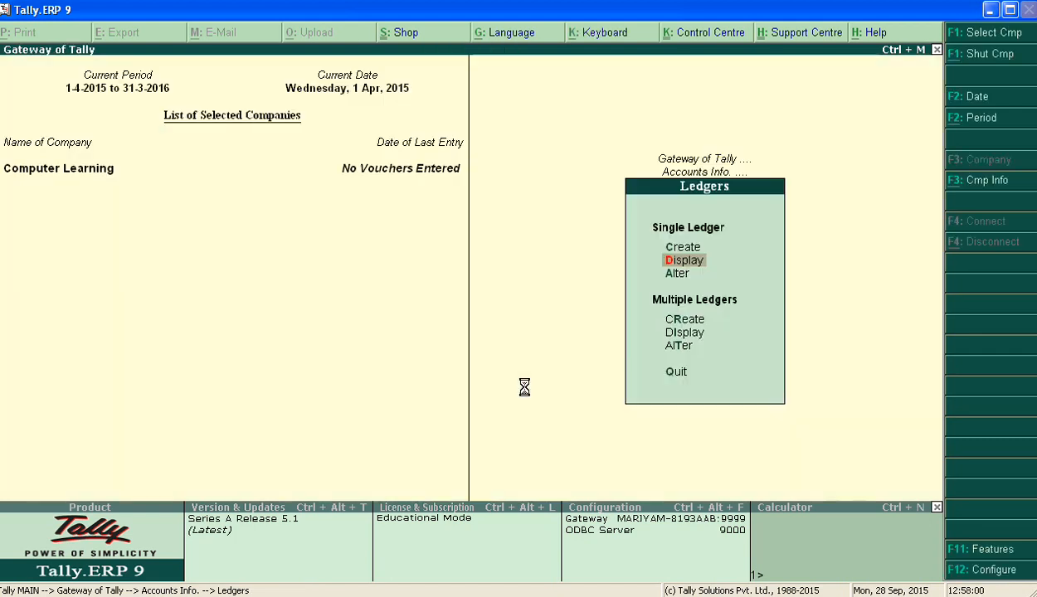
Start a new single ledger named Accrued Income, without an alias, under the Current Assets group
{"action": "key", "text": "Up"}
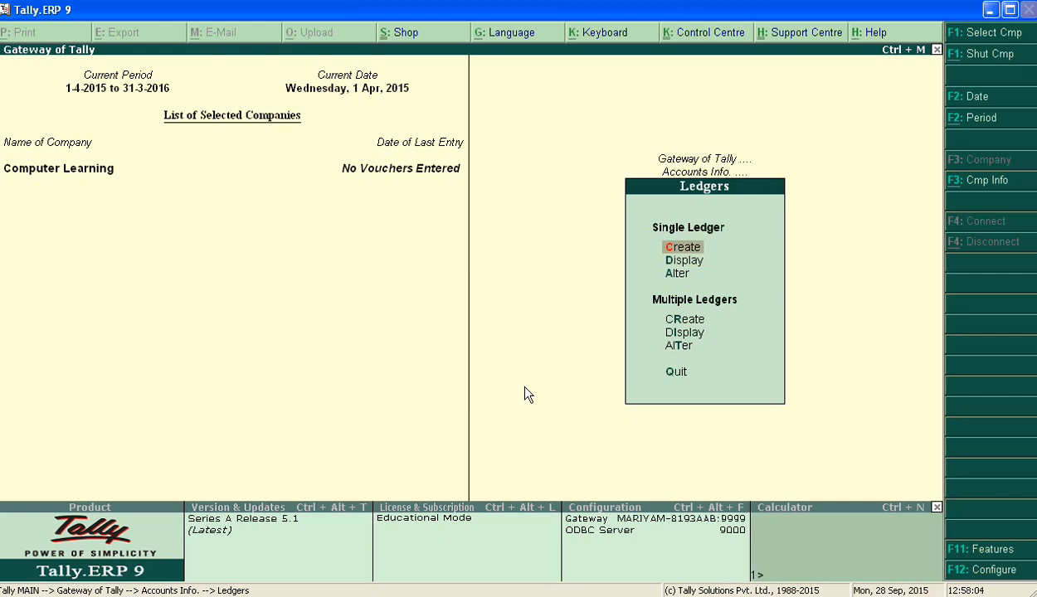
{"action": "key", "text": "Return"}
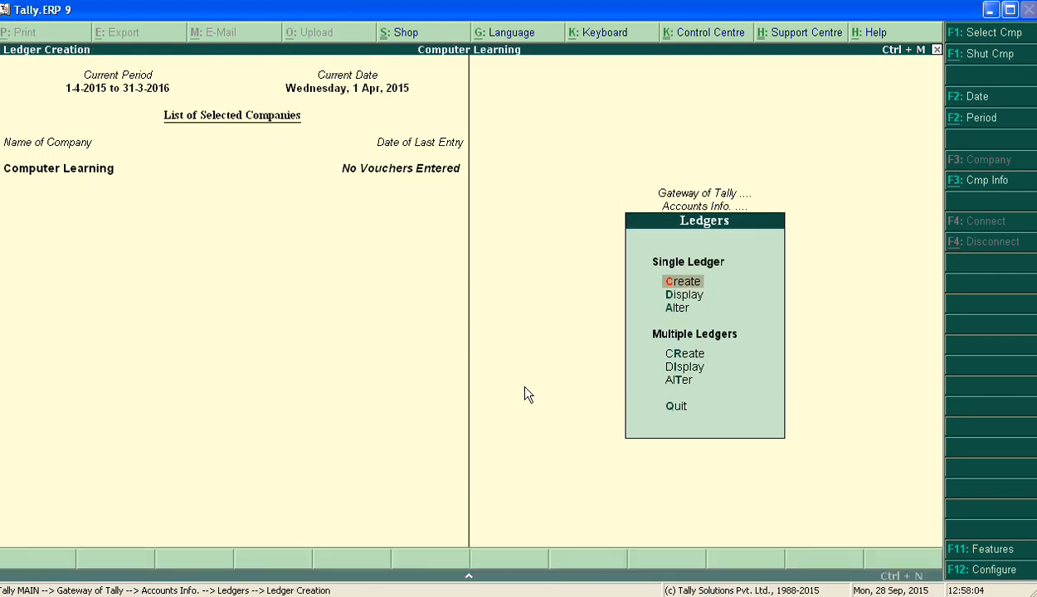
{"action": "type", "text": "A"}
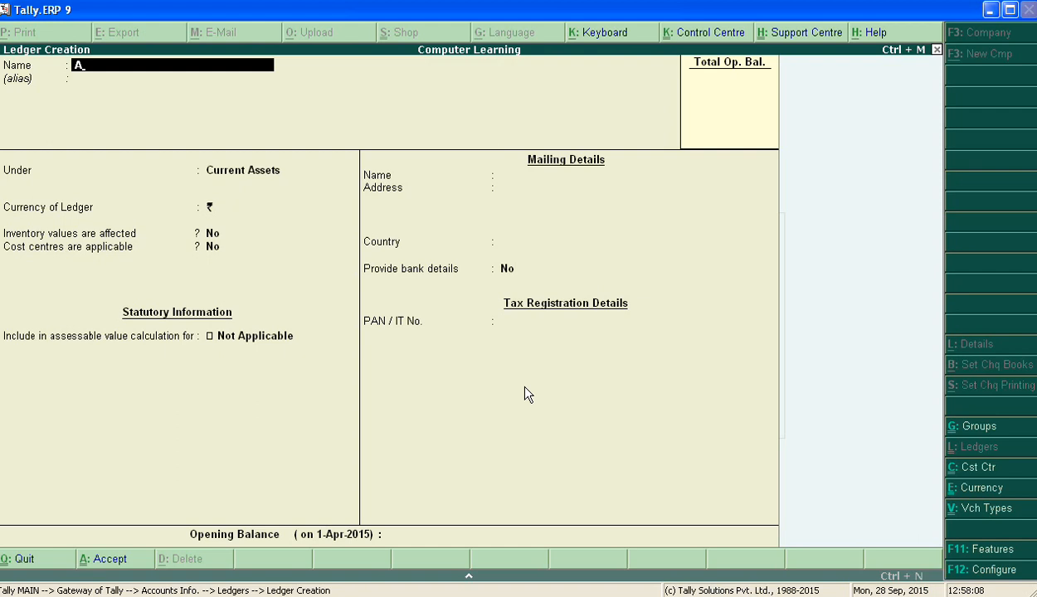
{"action": "type", "text": "ccrued Income"}
{"action": "key", "text": "Return"}
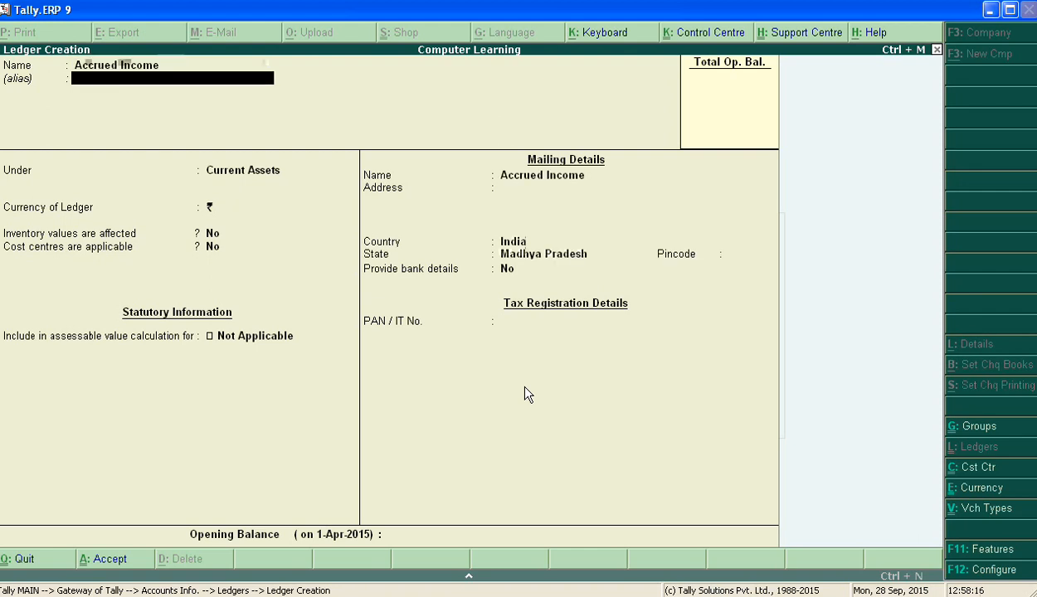
{"action": "key", "text": "Return"}
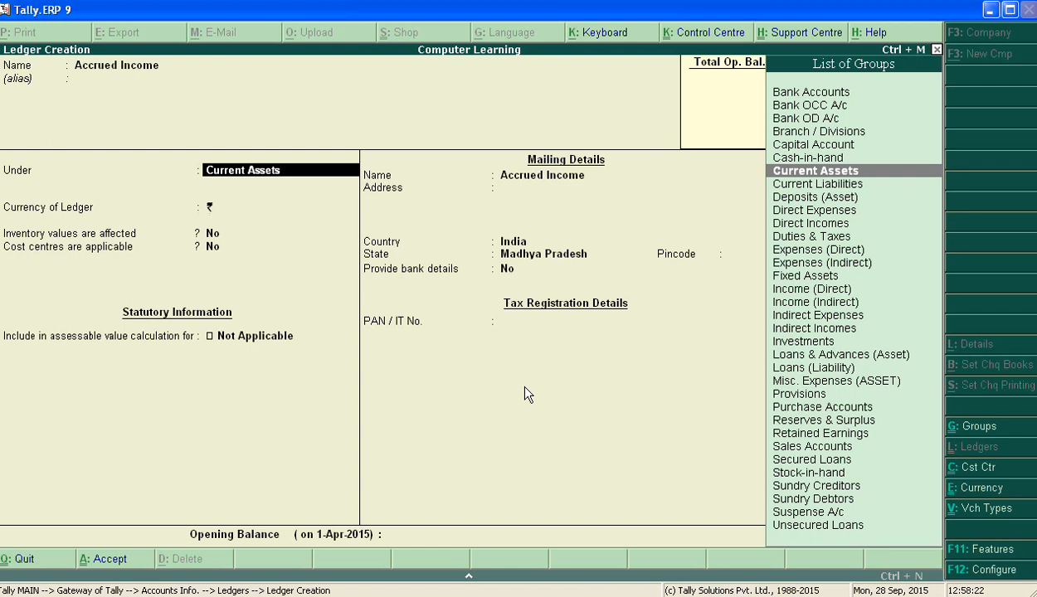
{"action": "key", "text": "Return"}
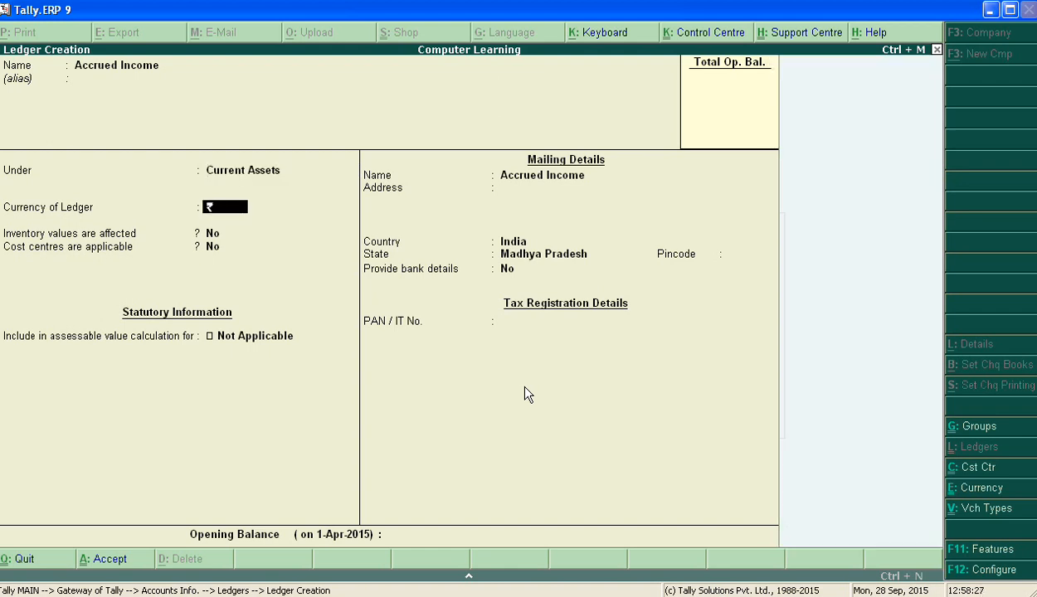
Accept the default currency, inventory, cost centre, statutory, mailing and tax details for Accrued Income and save the ledger
{"action": "key", "text": "Return"}
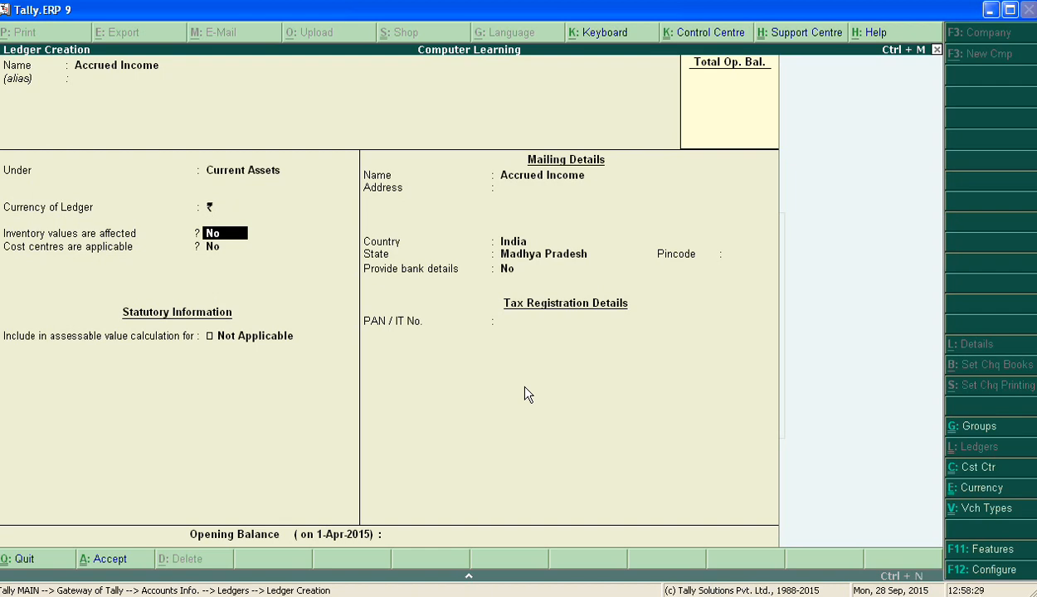
{"action": "key", "text": "Return"}
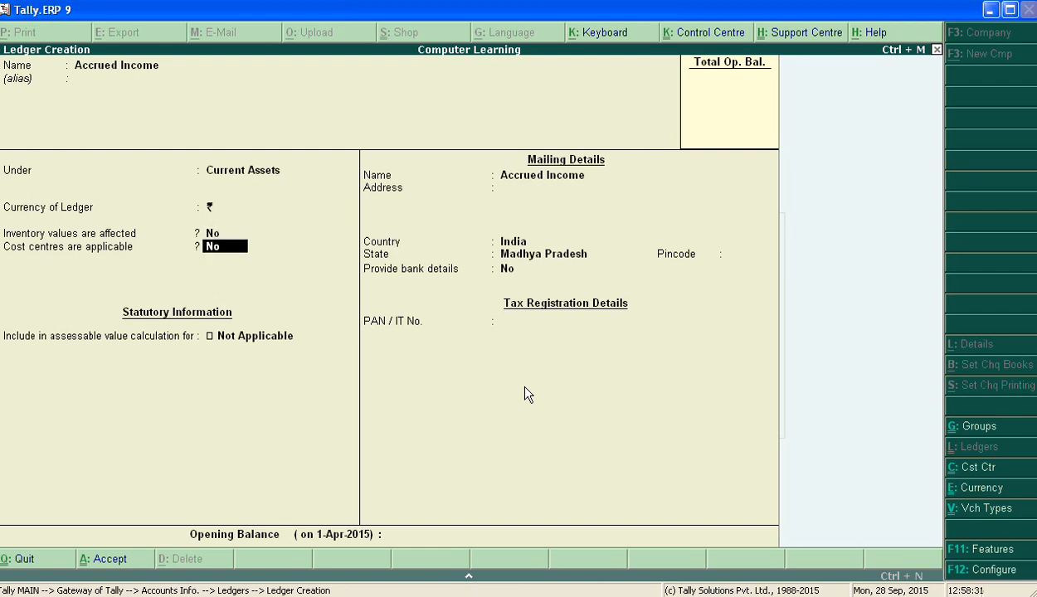
{"action": "key", "text": "Return"}
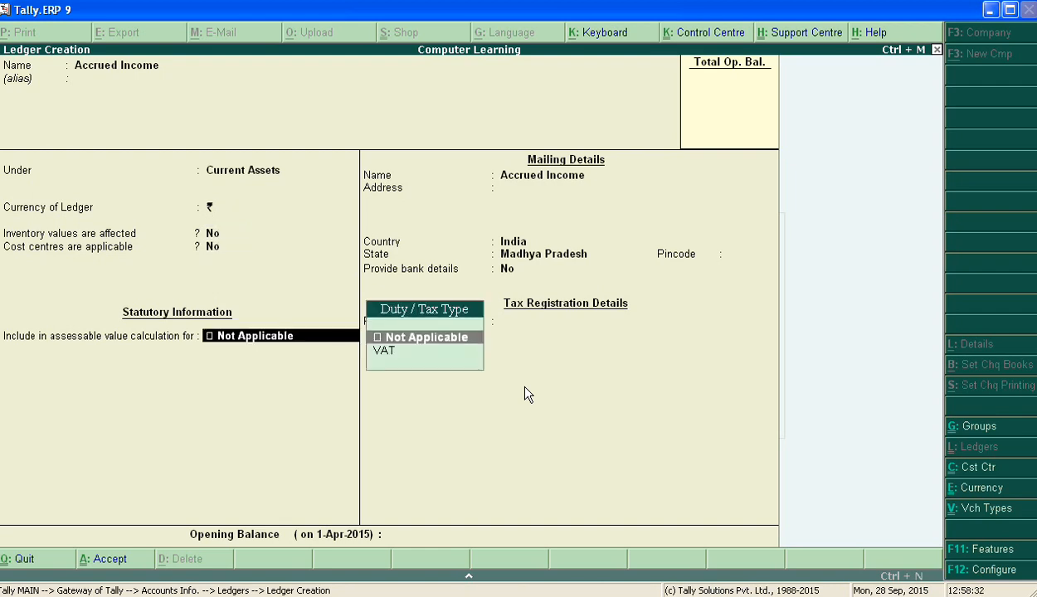
{"action": "key", "text": "Return"}
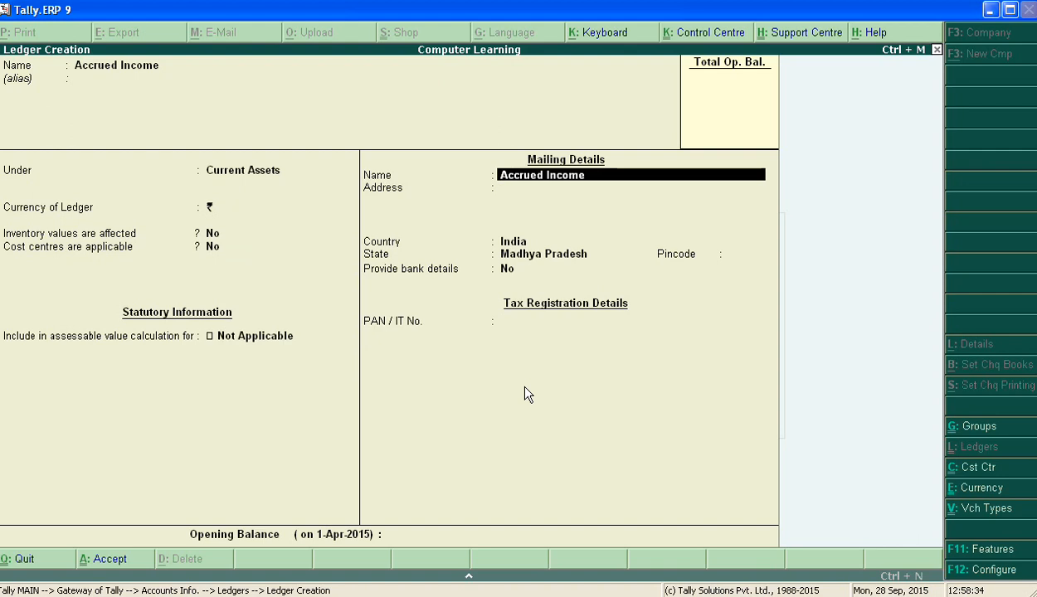
{"action": "key", "text": "Return"}
{"action": "key", "text": "Return"}
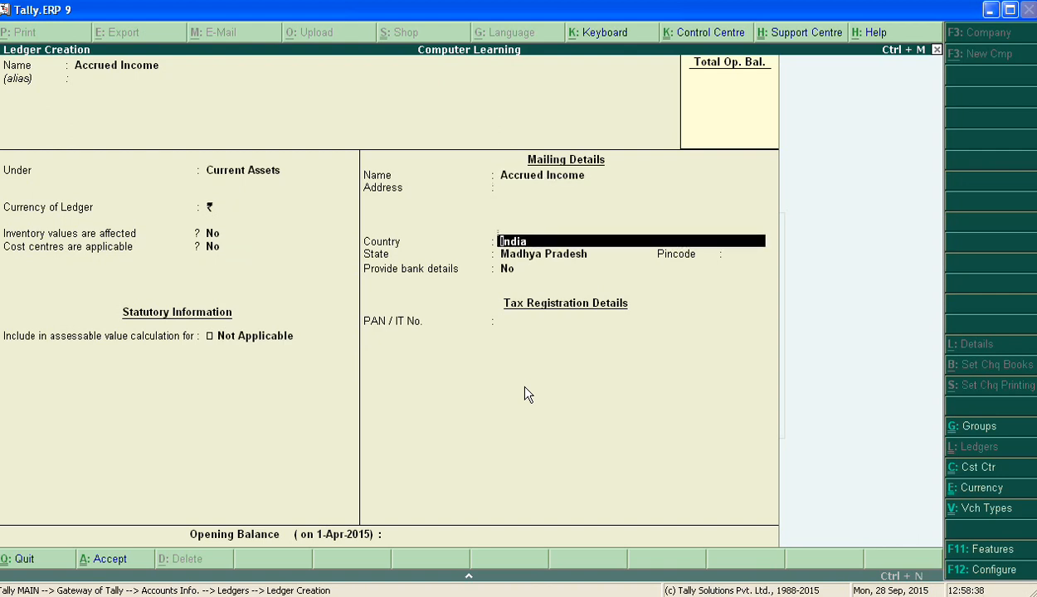
{"action": "key", "text": "Return"}
{"action": "key", "text": "Return"}
{"action": "key", "text": "Return"}
{"action": "key", "text": "Return"}
{"action": "key", "text": "Return"}
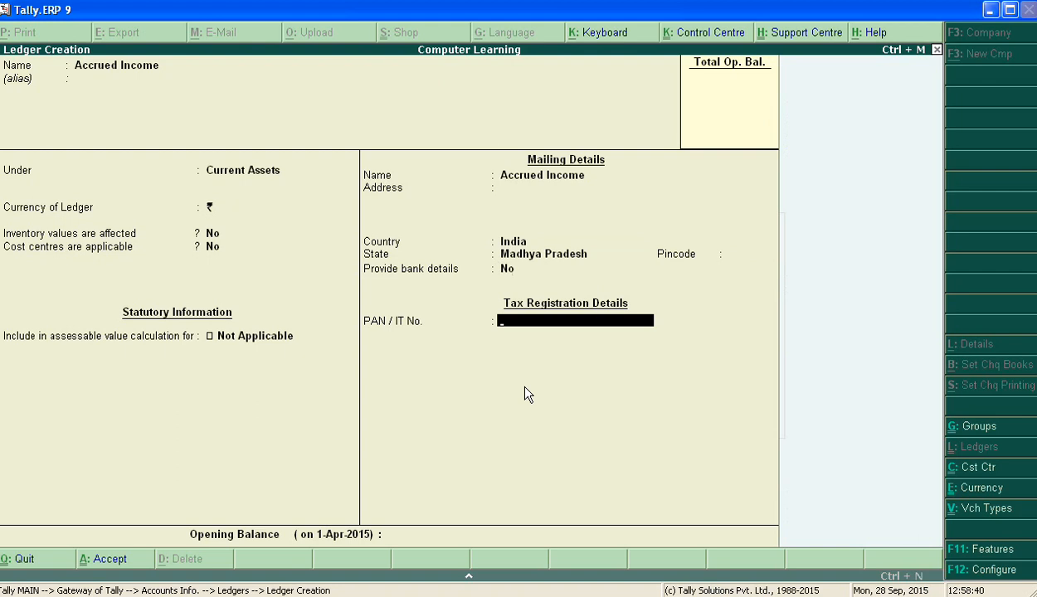
{"action": "key", "text": "Return"}
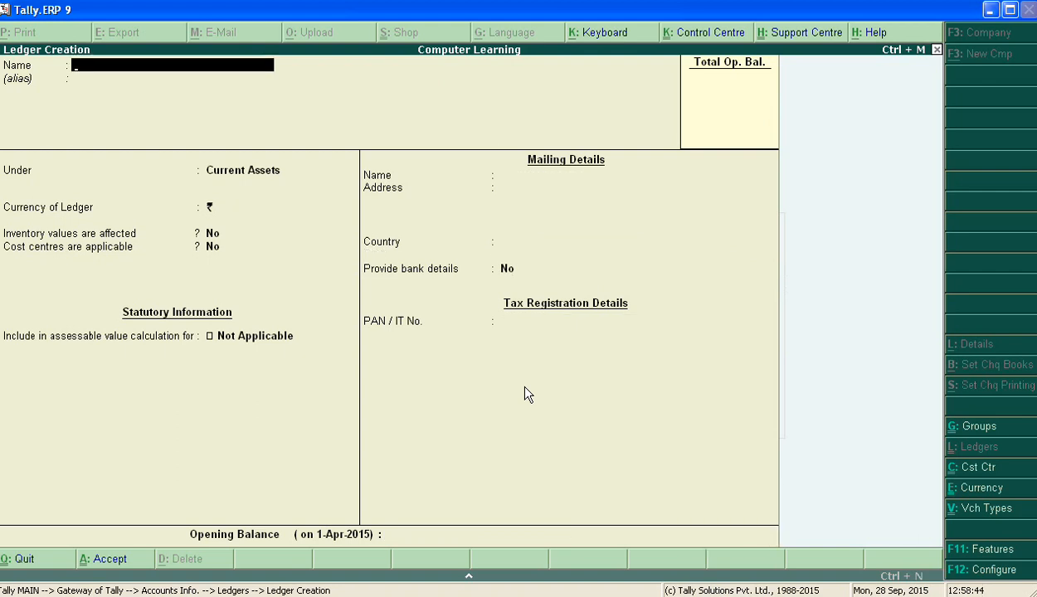
Name the next new ledger Accrued Rent, without an alias, and place it under Current Assets
{"action": "type", "text": "Accrued Rent"}
{"action": "key", "text": "Return"}
{"action": "key", "text": "Return"}
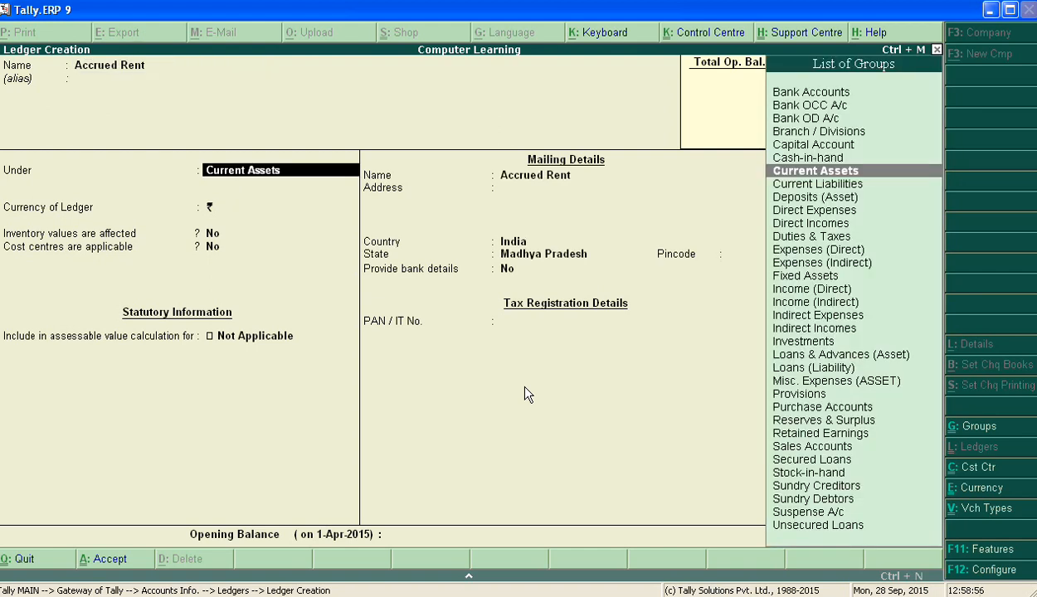
{"action": "key", "text": "Return"}
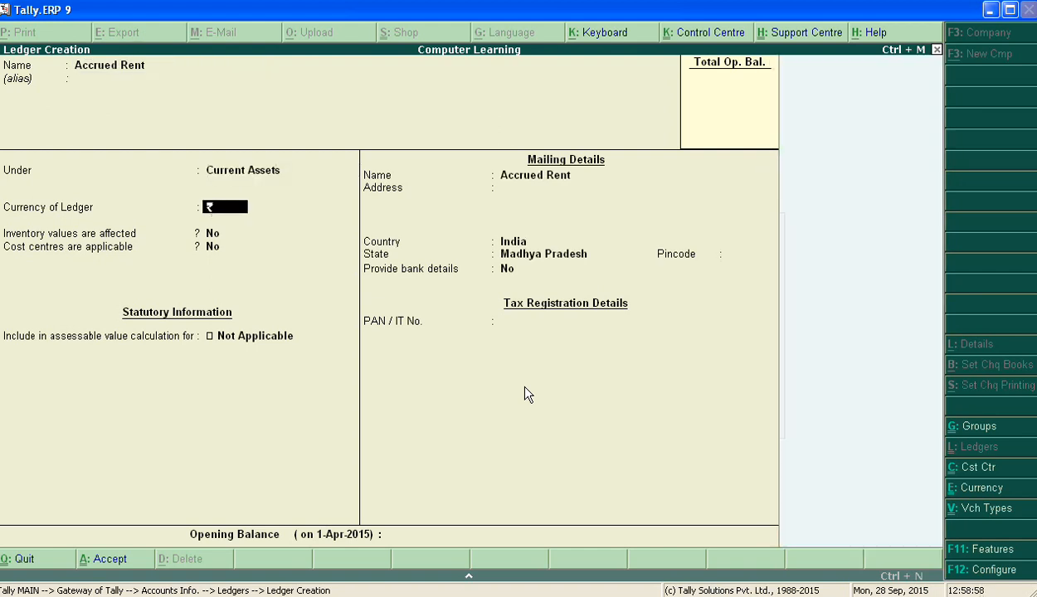
Keep all remaining default details for the Accrued Rent ledger and save it without an opening balance
{"action": "key", "text": "Return"}
{"action": "key", "text": "Return"}
{"action": "key", "text": "Return"}
{"action": "key", "text": "Return"}
{"action": "key", "text": "Return"}
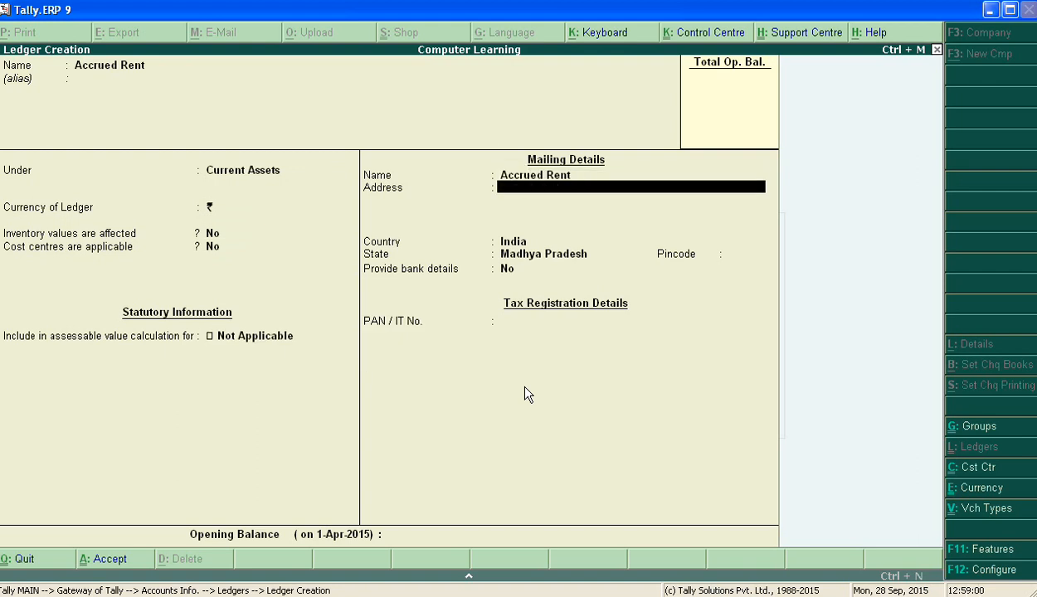
{"action": "key", "text": "Return"}
{"action": "key", "text": "Return"}
{"action": "key", "text": "Return"}
{"action": "key", "text": "Return"}
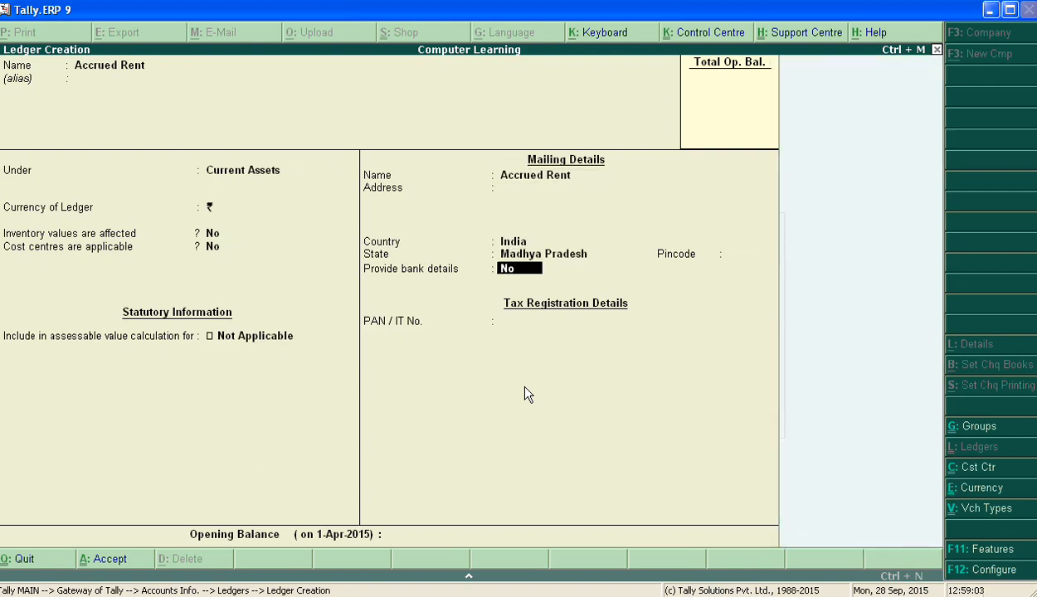
{"action": "key", "text": "Return"}
{"action": "key", "text": "Return"}
{"action": "key", "text": "Return"}
{"action": "key", "text": "Return"}
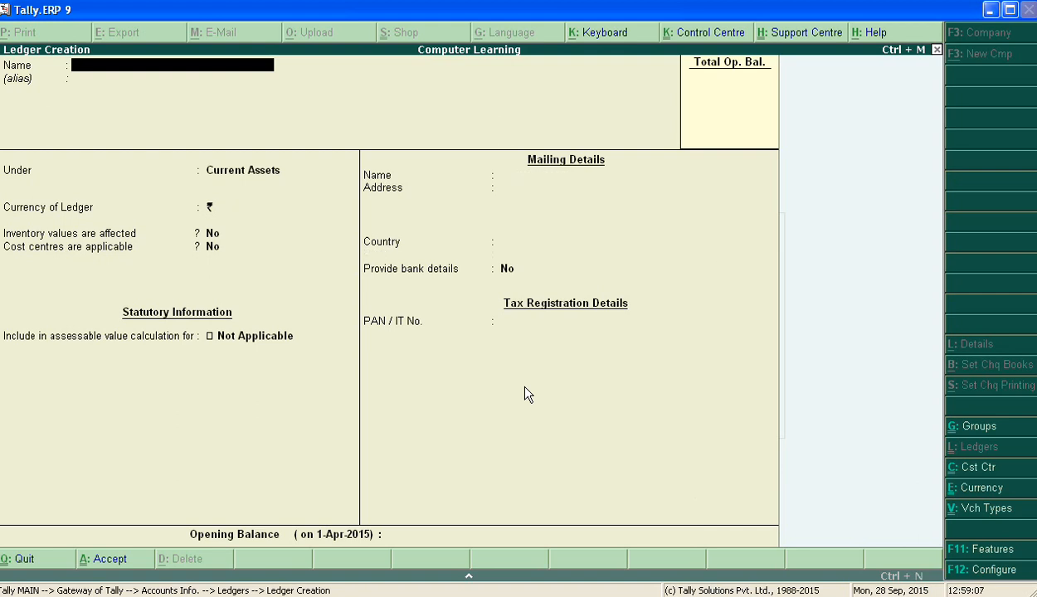
Name the next new ledger Advertisement Expenses, without an alias, and place it under Indirect Expenses
{"action": "type", "text": "Advertisement"}
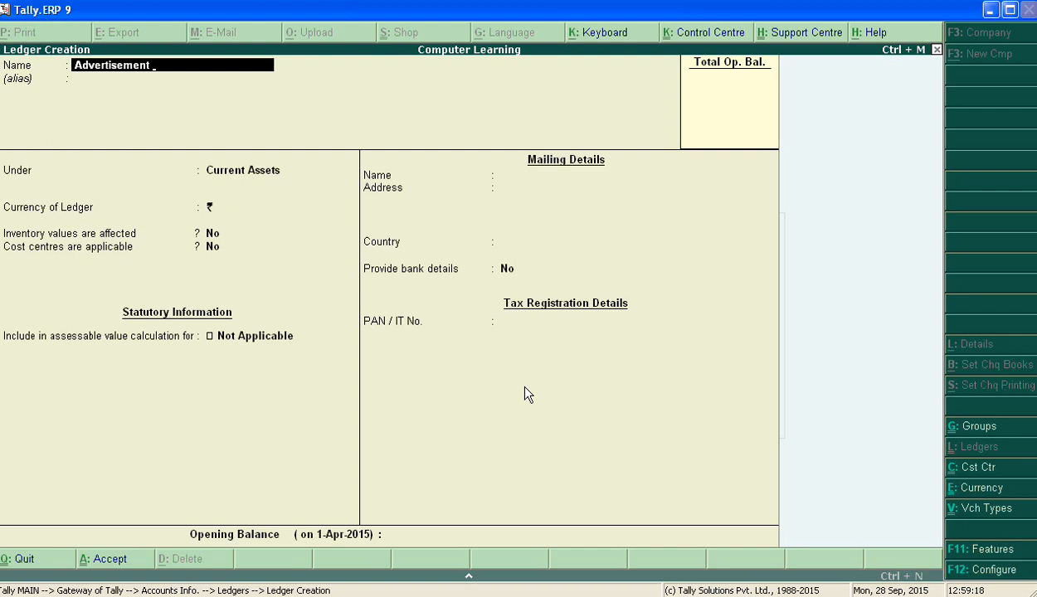
{"action": "type", "text": " Expenses"}
{"action": "key", "text": "Return"}
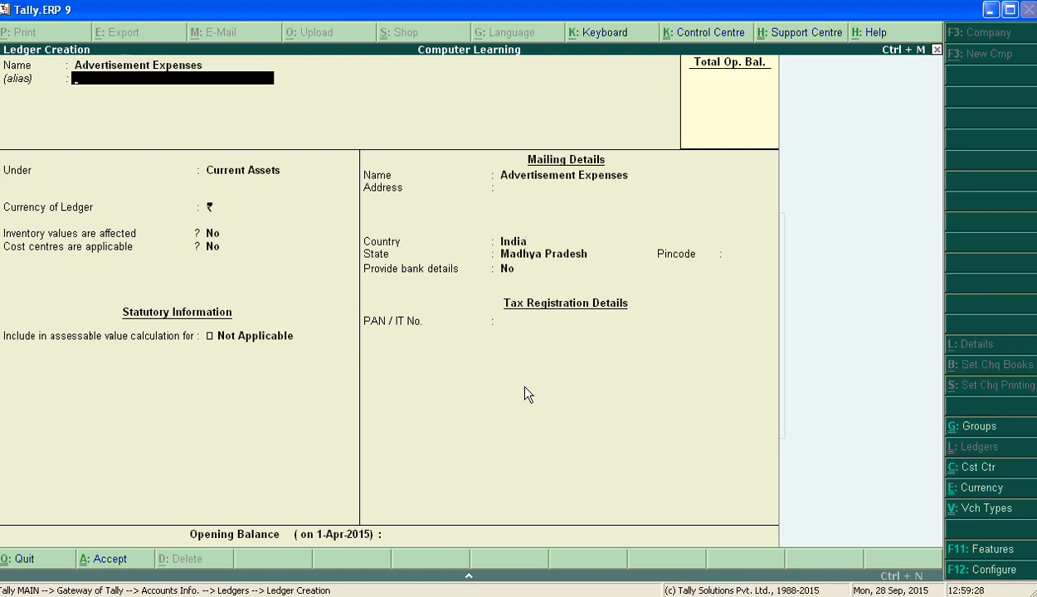
{"action": "key", "text": "Return"}
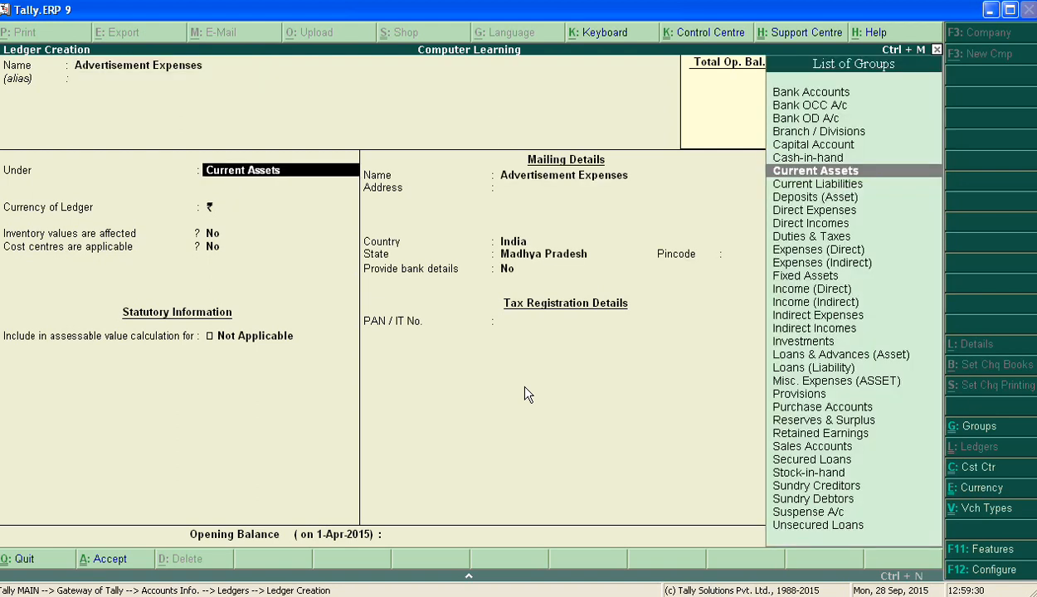
{"action": "type", "text": "i"}
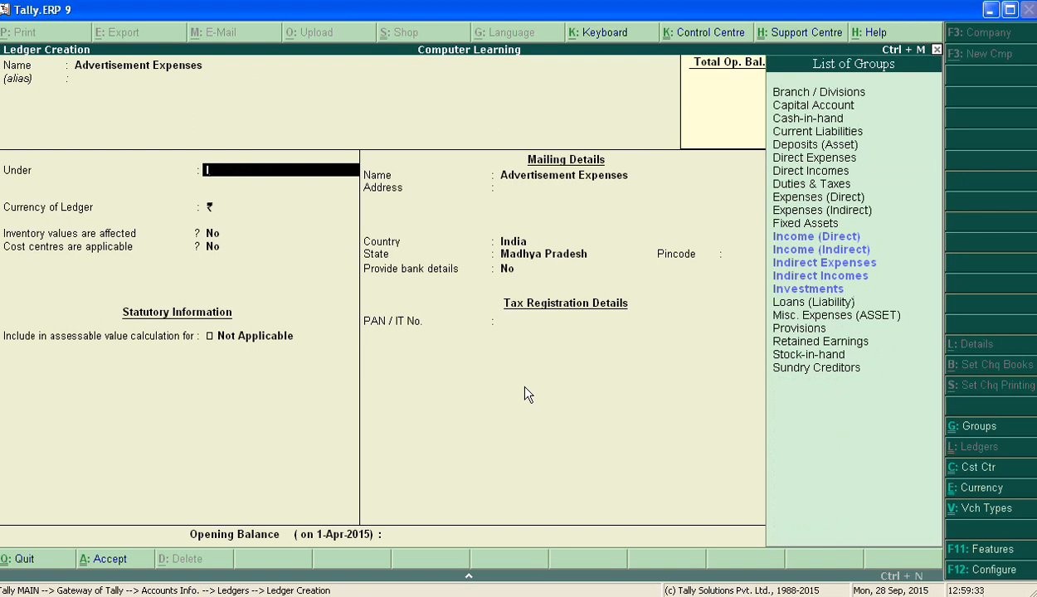
{"action": "key", "text": "Down"}
{"action": "key", "text": "Down"}
{"action": "key", "text": "Down"}
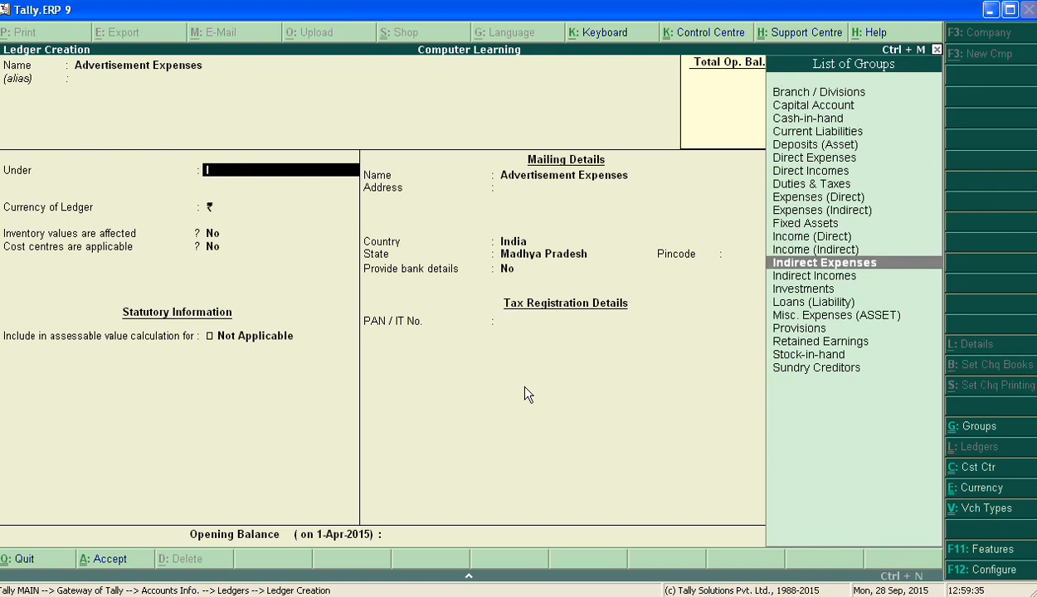
{"action": "key", "text": "Return"}
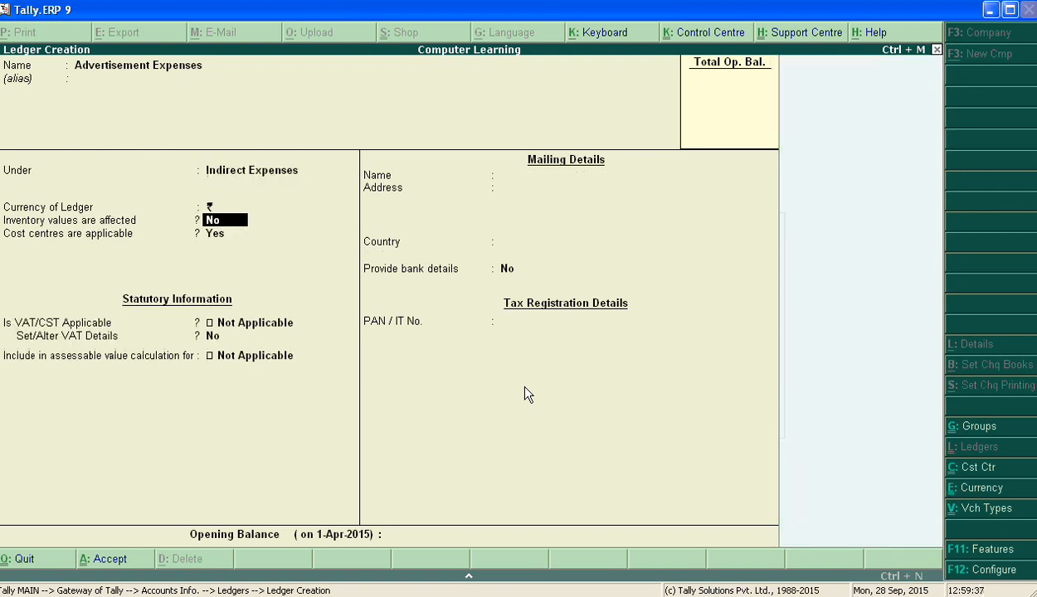
Set cost centres applicable to No for Advertisement Expenses, keep the other defaults, and save the ledger without an opening balance
{"action": "key", "text": "Return"}
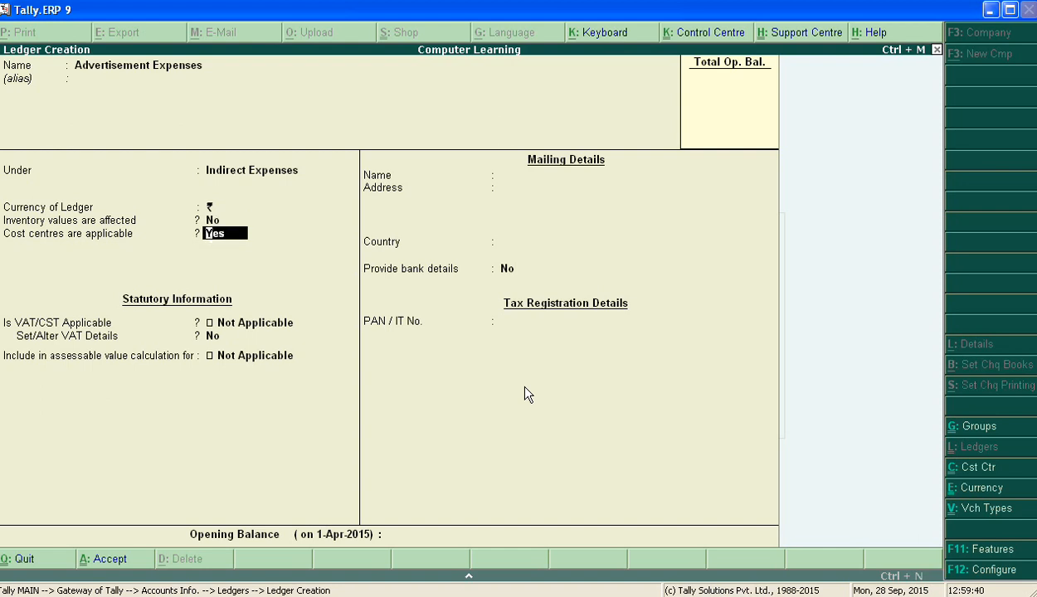
{"action": "type", "text": "n"}
{"action": "key", "text": "Return"}
{"action": "key", "text": "Return"}
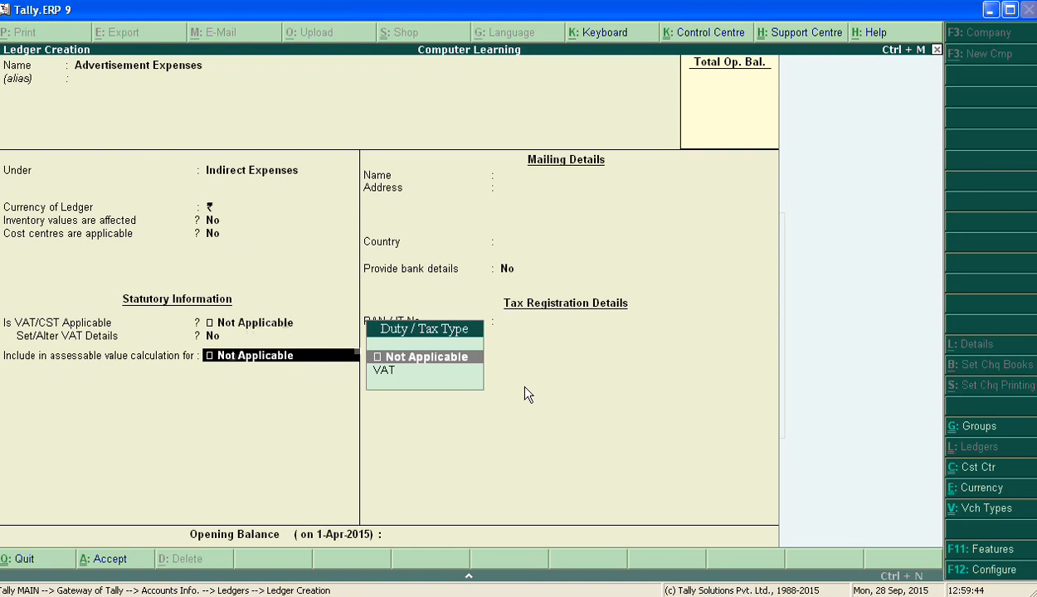
{"action": "key", "text": "Return"}
{"action": "key", "text": "Return"}
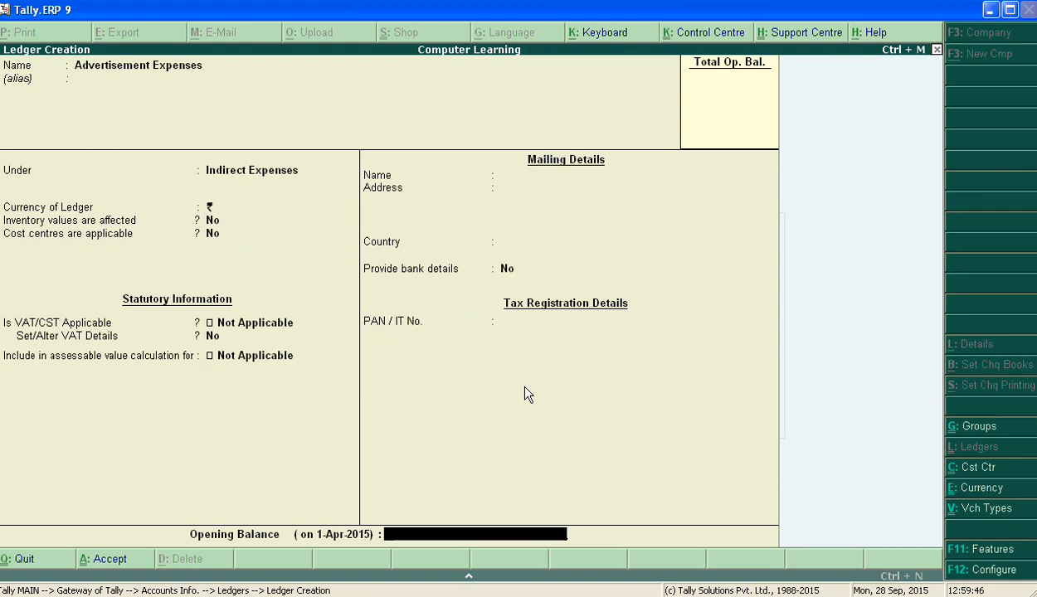
{"action": "key", "text": "Return"}
{"action": "key", "text": "Return"}
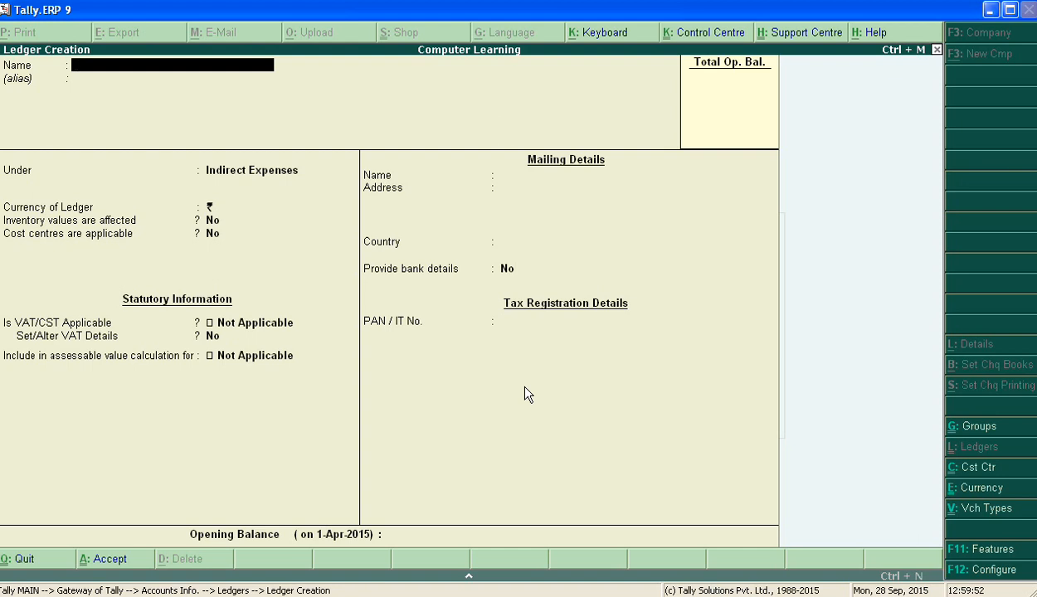
Name the next new ledger Advertisement Payable, without an alias, and place it under Current Liabilities
{"action": "type", "text": "Advertisement Pay"}
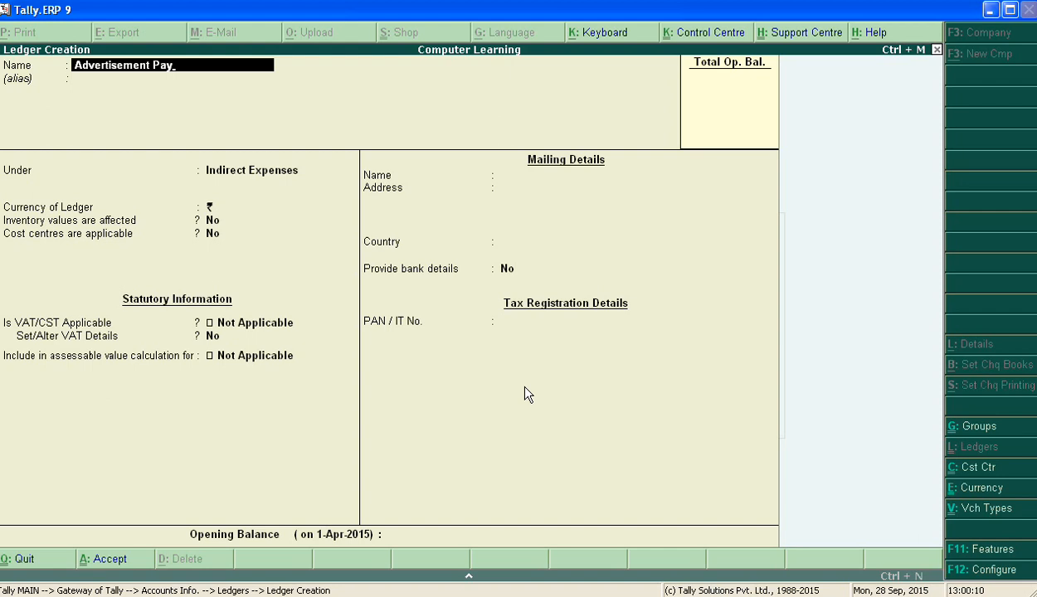
{"action": "type", "text": "able"}
{"action": "key", "text": "Return"}
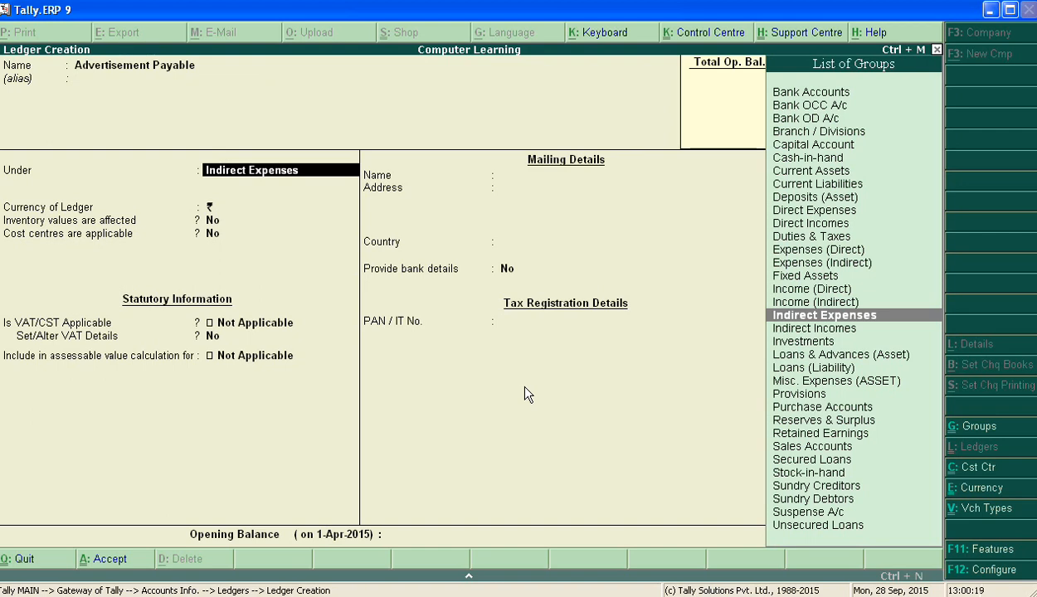
{"action": "type", "text": "C"}
{"action": "key", "text": "Down"}
{"action": "key", "text": "Down"}
{"action": "key", "text": "Down"}
{"action": "key", "text": "Down"}
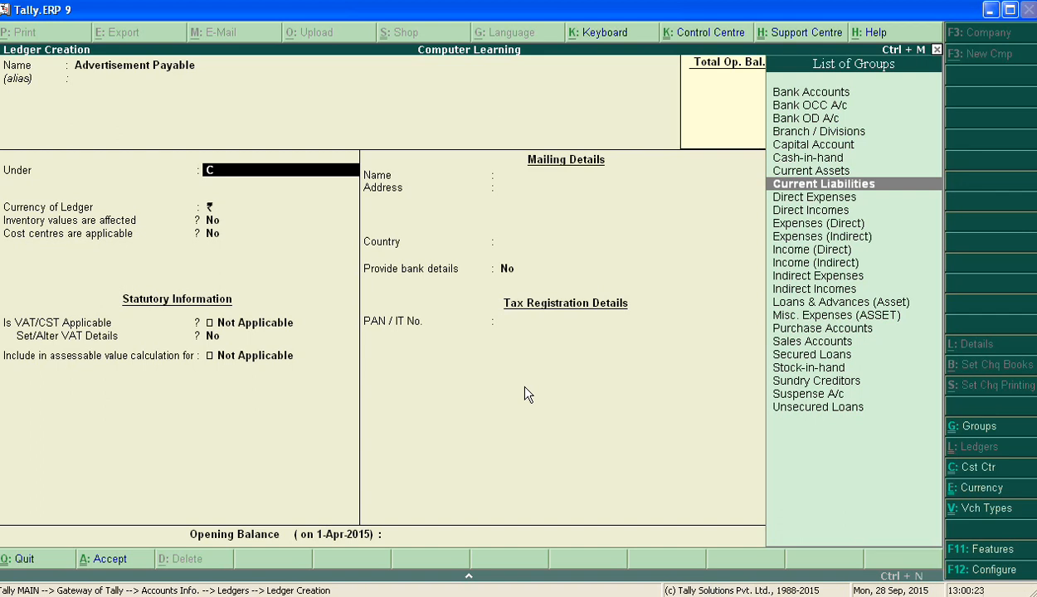
{"action": "key", "text": "Return"}
Keep all remaining default details for the Advertisement Payable ledger and save it without an opening balance
{"action": "key", "text": "Return"}
{"action": "key", "text": "Return"}
{"action": "key", "text": "Return"}
{"action": "key", "text": "Return"}
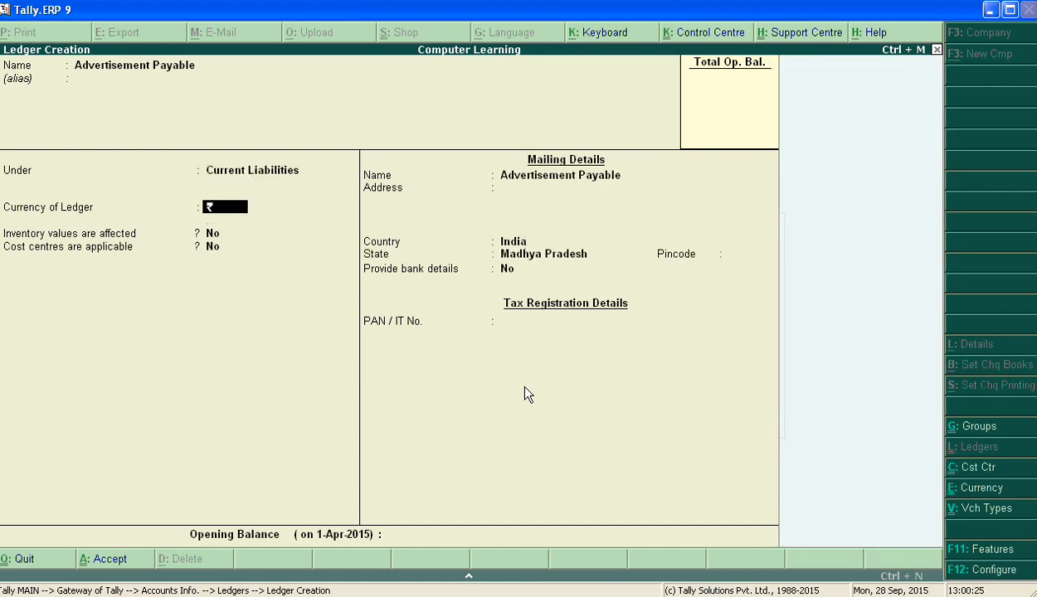
{"action": "key", "text": "Return"}
{"action": "key", "text": "Return"}
{"action": "key", "text": "Return"}
{"action": "key", "text": "Return"}
{"action": "key", "text": "Return"}
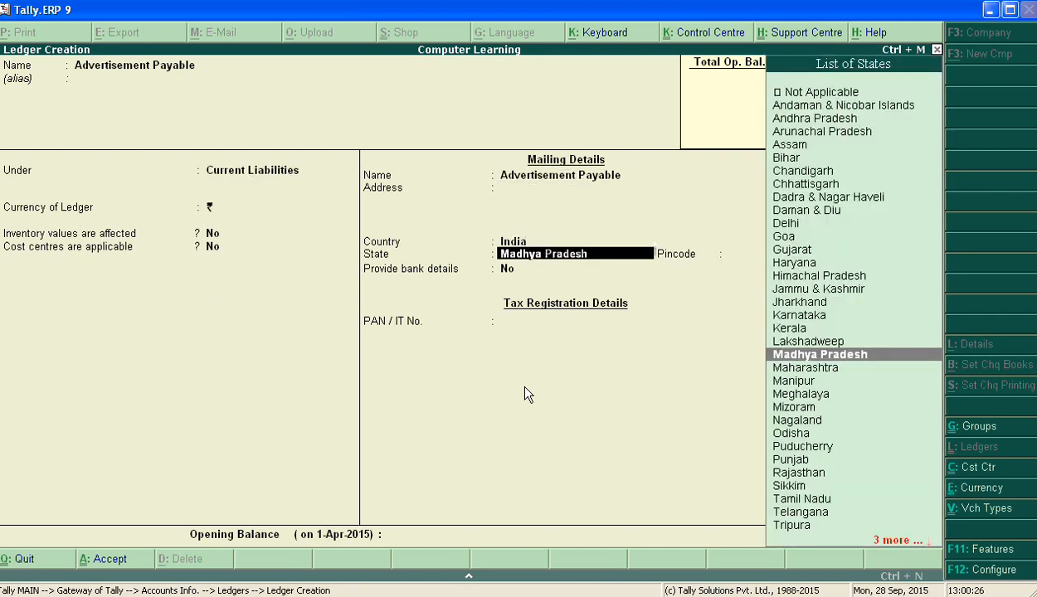
{"action": "key", "text": "Return"}
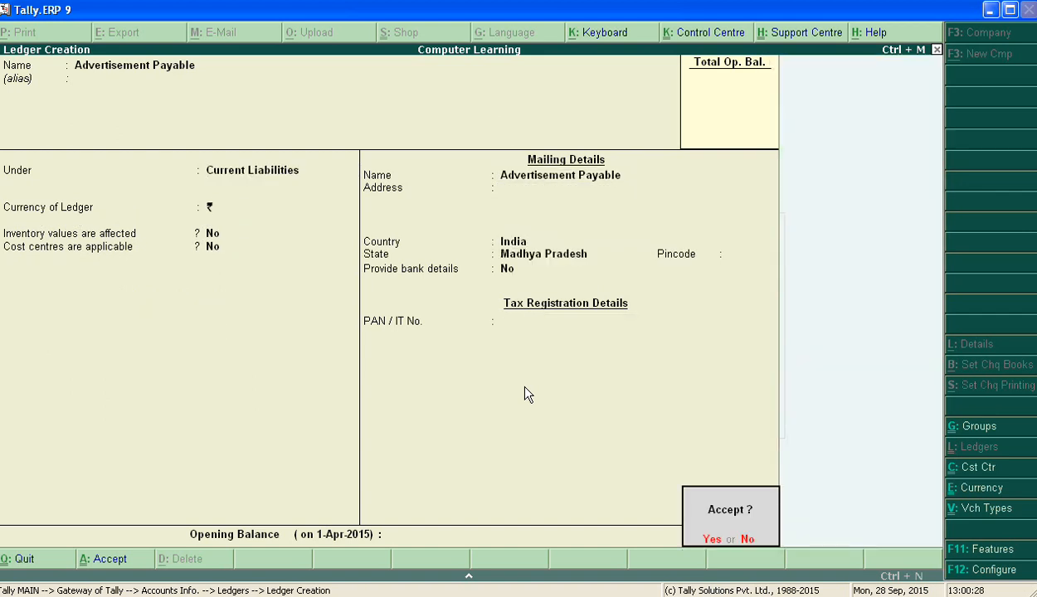
{"action": "key", "text": "Return"}
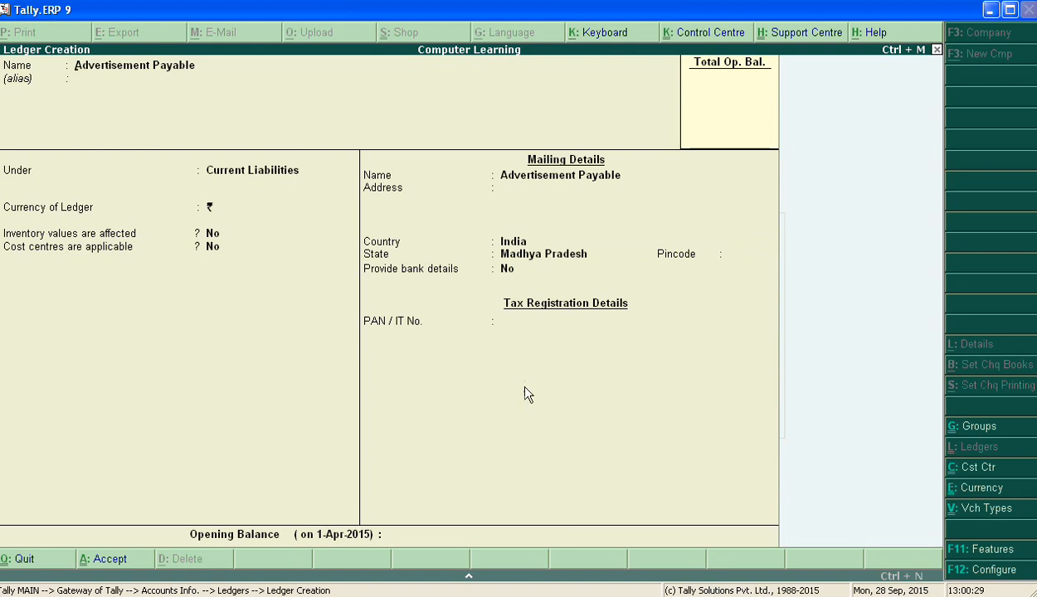
Name the next new ledger Air Conditioner, without an alias, and place it under Fixed Assets
{"action": "type", "text": "A"}
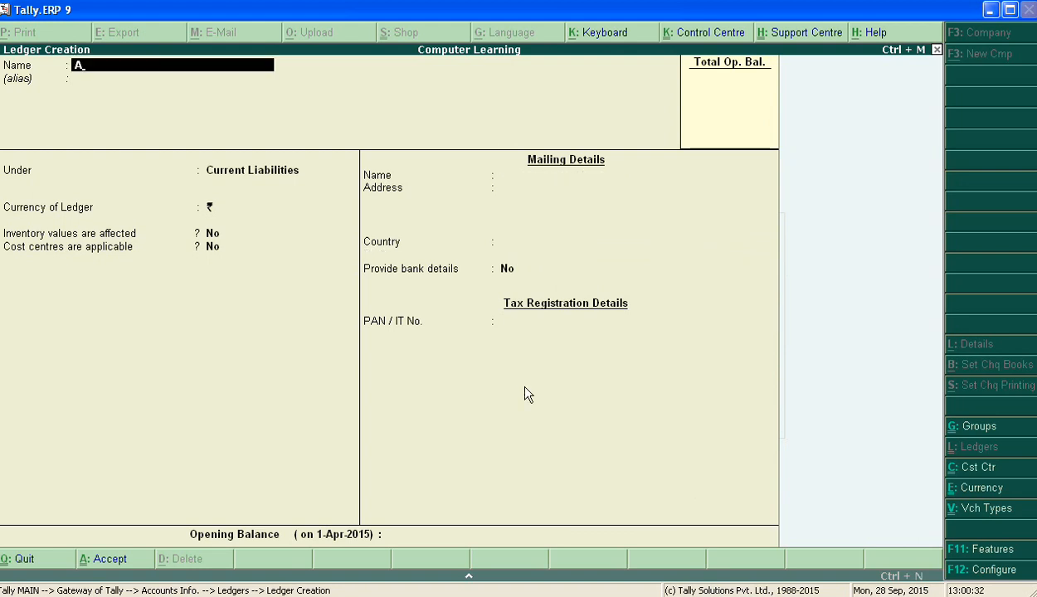
{"action": "type", "text": "ir Conditioner"}
{"action": "key", "text": "Return"}
{"action": "key", "text": "Return"}
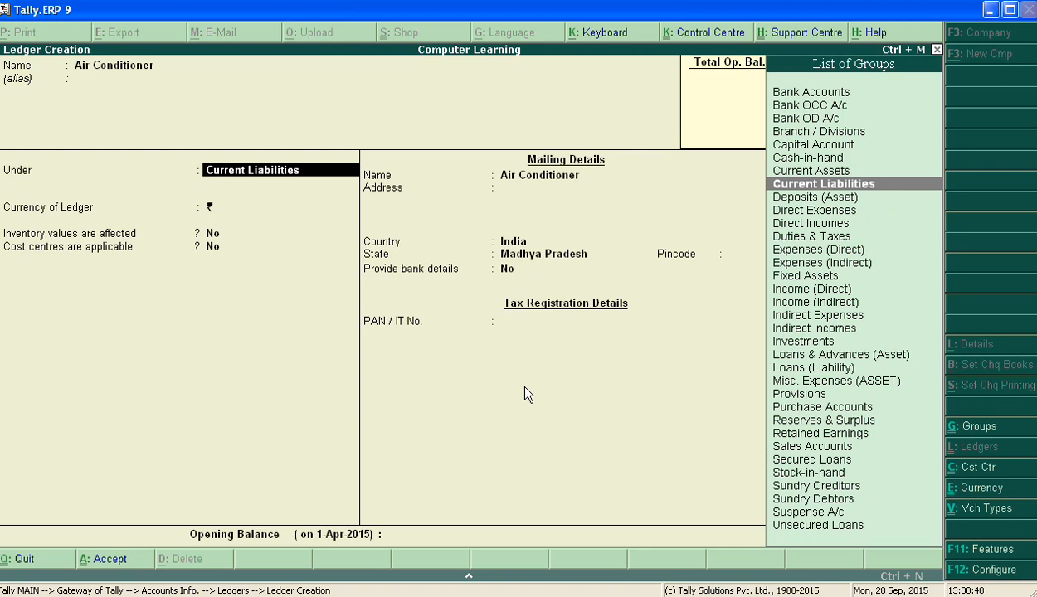
{"action": "type", "text": "F"}
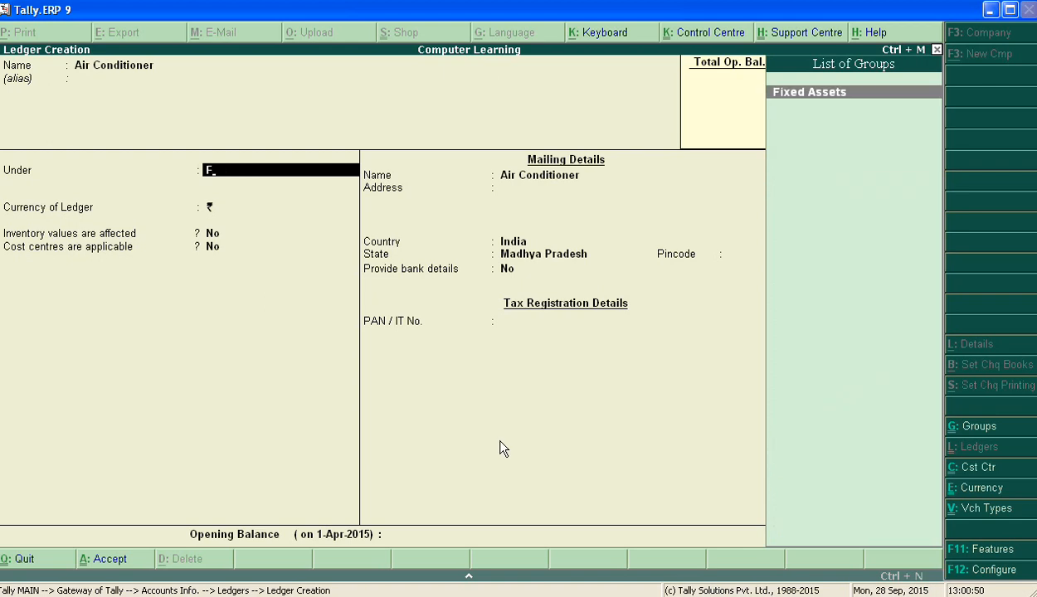
{"action": "key", "text": "Return"}
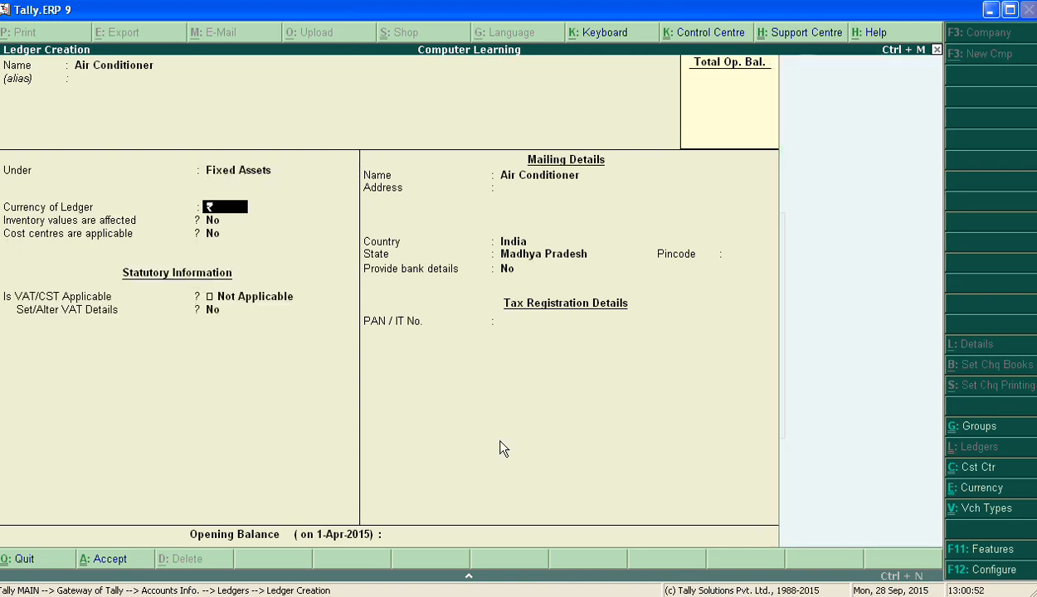
Keep the default currency, statutory and mailing details for the Air Conditioner ledger and save it without an opening balance
{"action": "key", "text": "Return"}
{"action": "key", "text": "Return"}
{"action": "key", "text": "Return"}
{"action": "key", "text": "Return"}
{"action": "key", "text": "Return"}
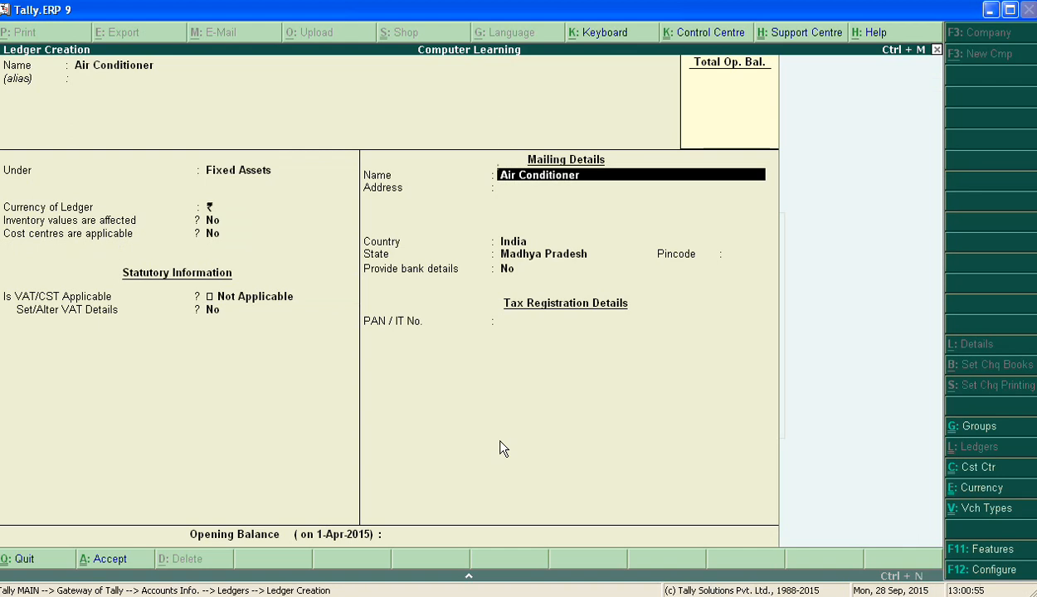
{"action": "key", "text": "Return"}
{"action": "key", "text": "Return"}
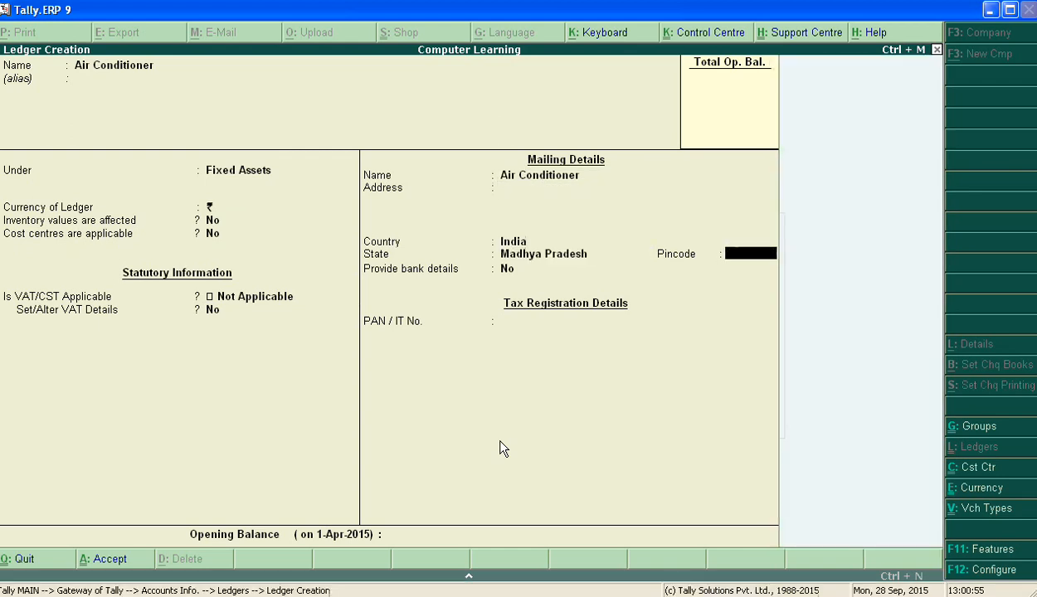
{"action": "key", "text": "Return"}
{"action": "key", "text": "Return"}
{"action": "key", "text": "Return"}
{"action": "key", "text": "Return"}
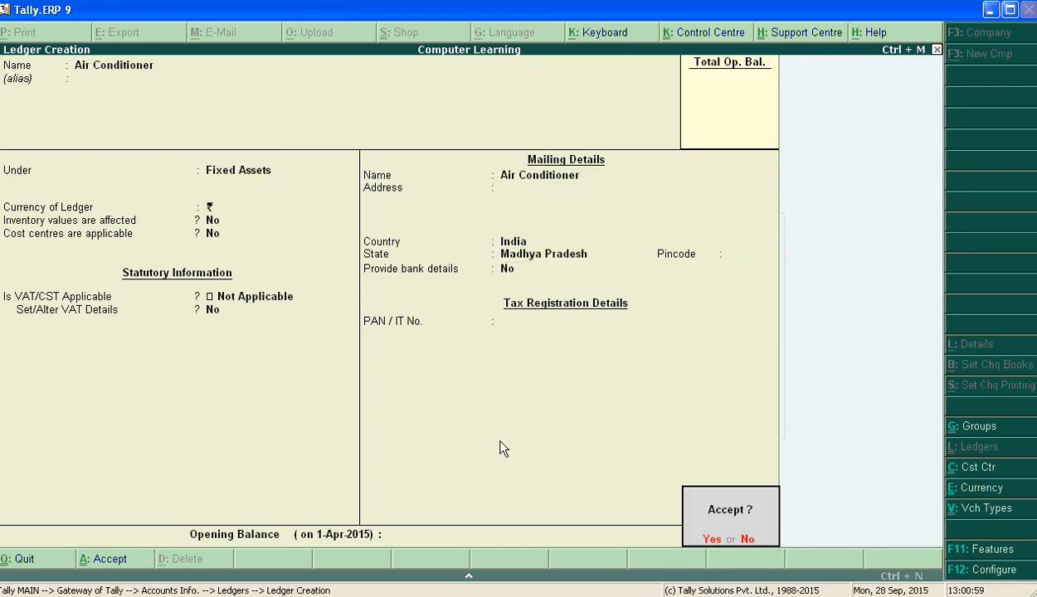
{"action": "key", "text": "Return"}
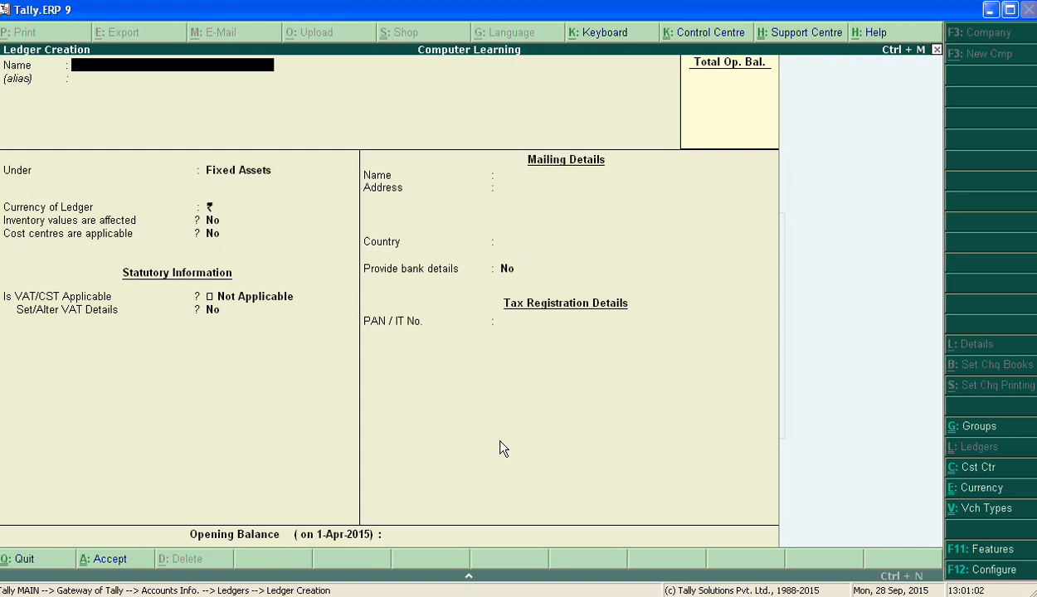
Name the next new ledger Apprentice Premium, without an alias, and place it under Direct Incomes
{"action": "type", "text": "Appe"}
{"action": "key", "text": "BackSpace"}
{"action": "type", "text": "rentice Prem"}
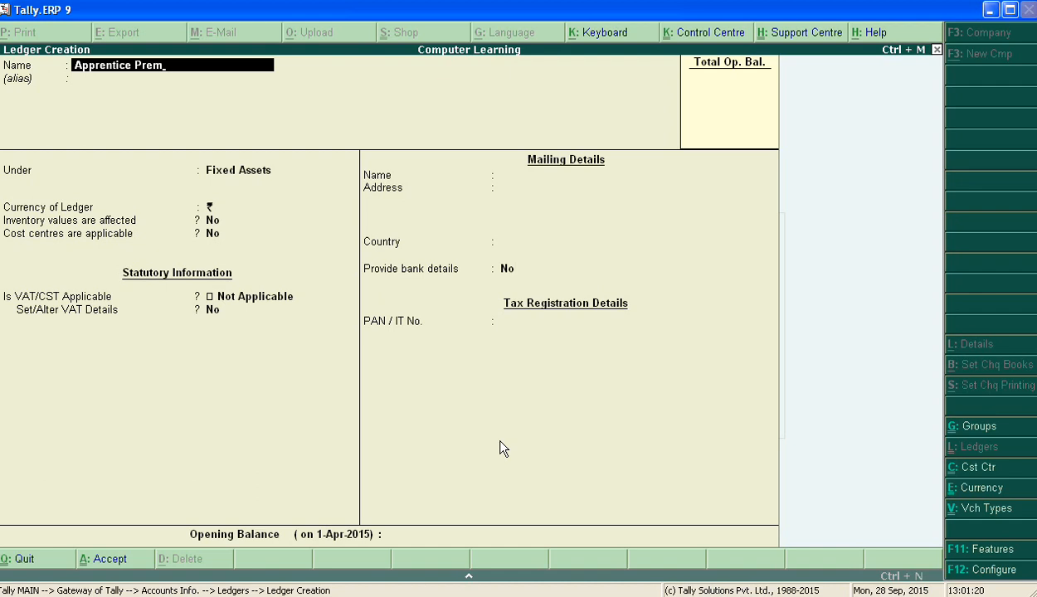
{"action": "type", "text": "ium"}
{"action": "key", "text": "Return"}
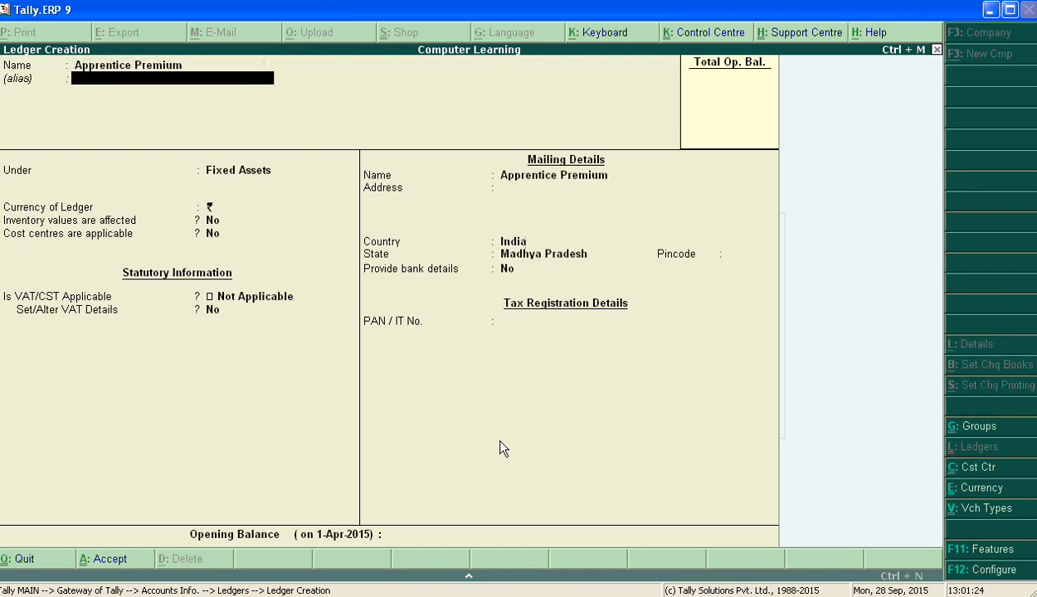
{"action": "key", "text": "Return"}
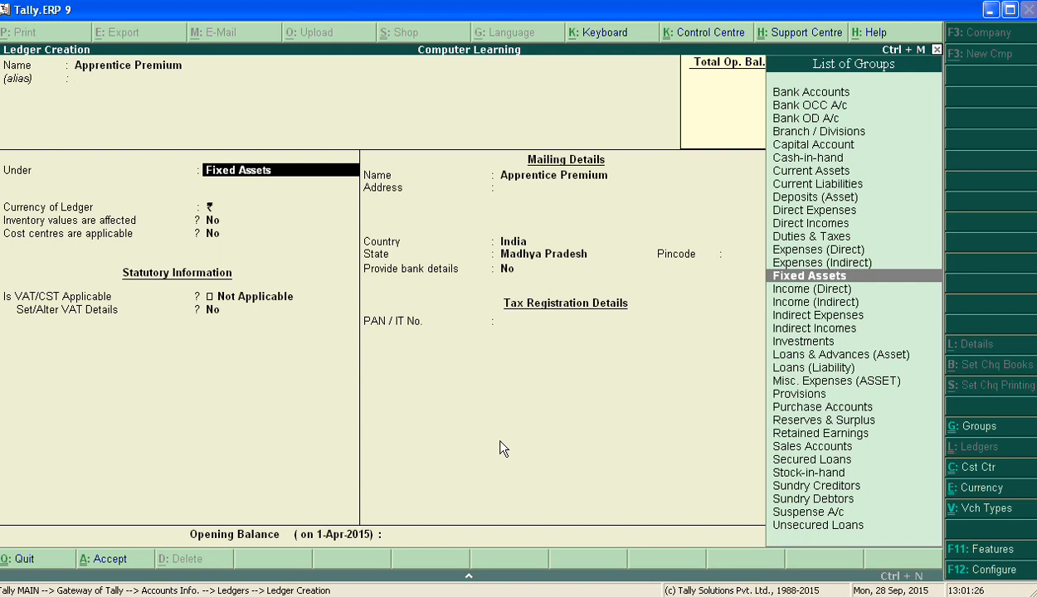
{"action": "type", "text": "D"}
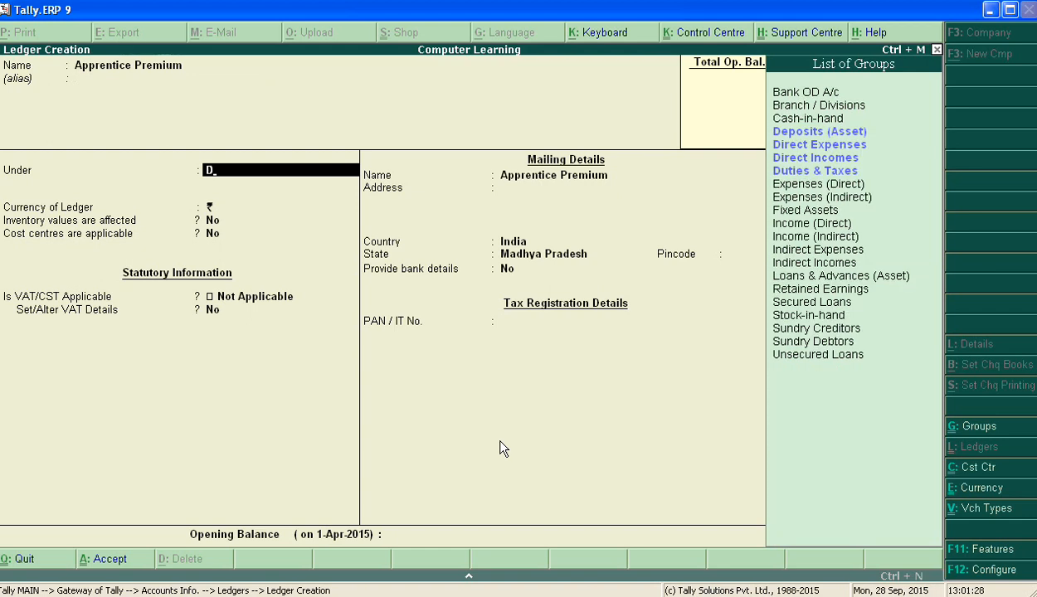
{"action": "key", "text": "Down"}
{"action": "key", "text": "Down"}
{"action": "key", "text": "Down"}
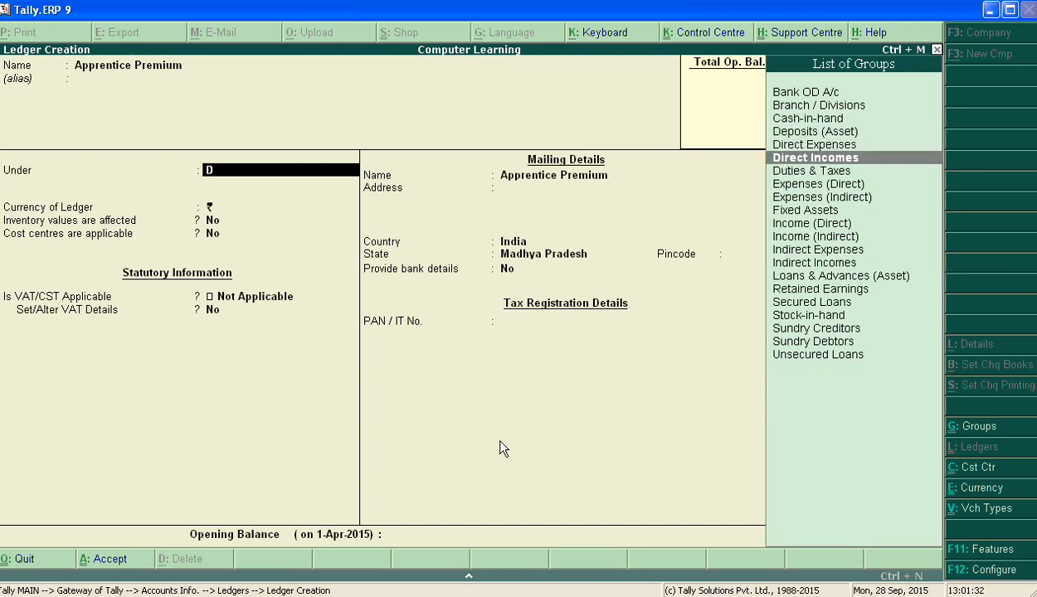
{"action": "key", "text": "Return"}
Set cost centres applicable to No for Apprentice Premium, keep the other defaults, and save the ledger without an opening balance
{"action": "key", "text": "Return"}
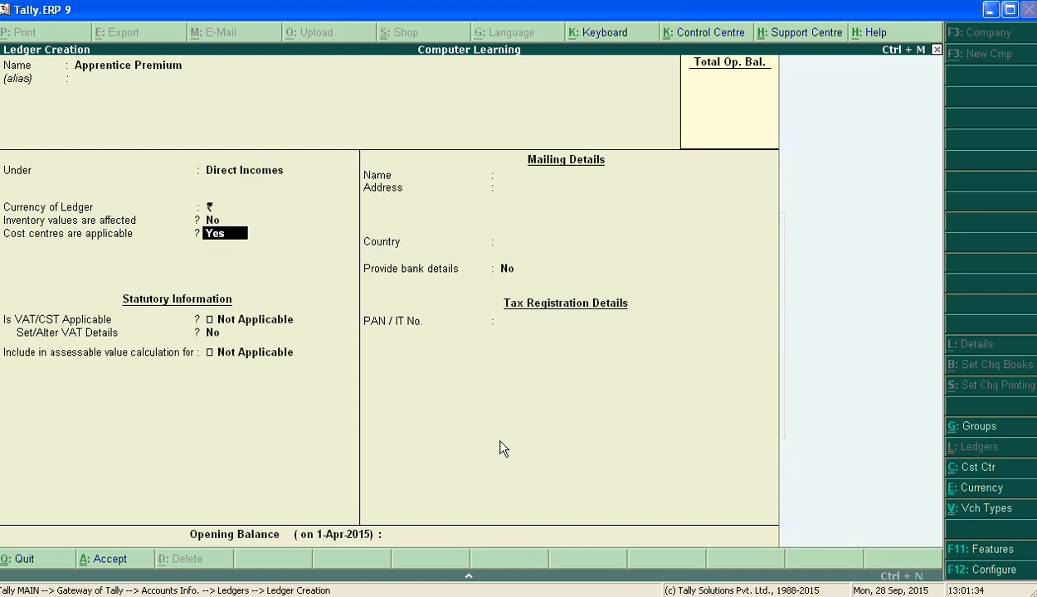
{"action": "type", "text": "n"}
{"action": "key", "text": "Return"}
{"action": "key", "text": "Return"}
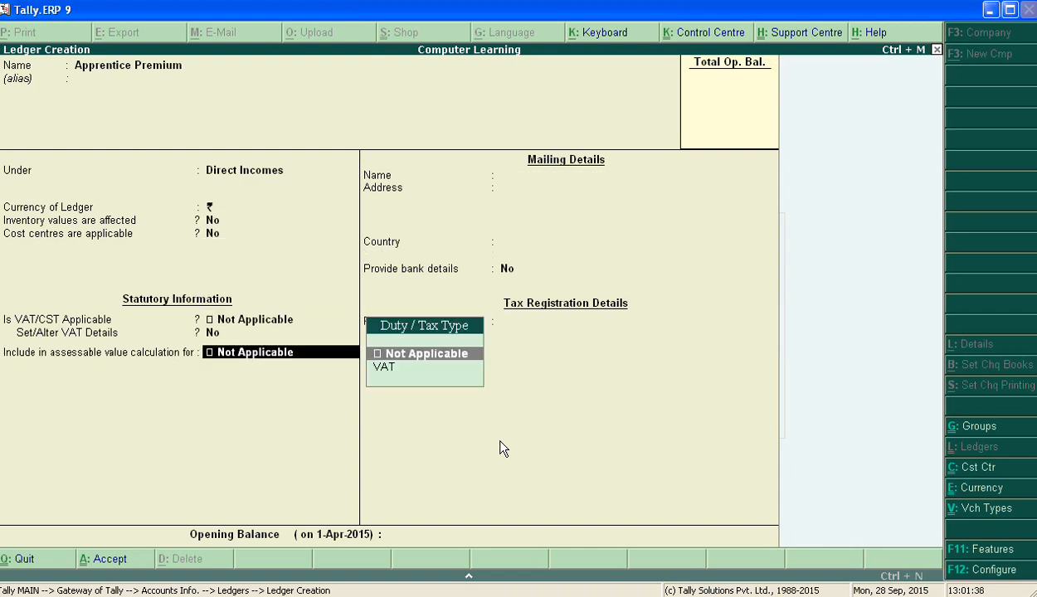
{"action": "key", "text": "Return"}
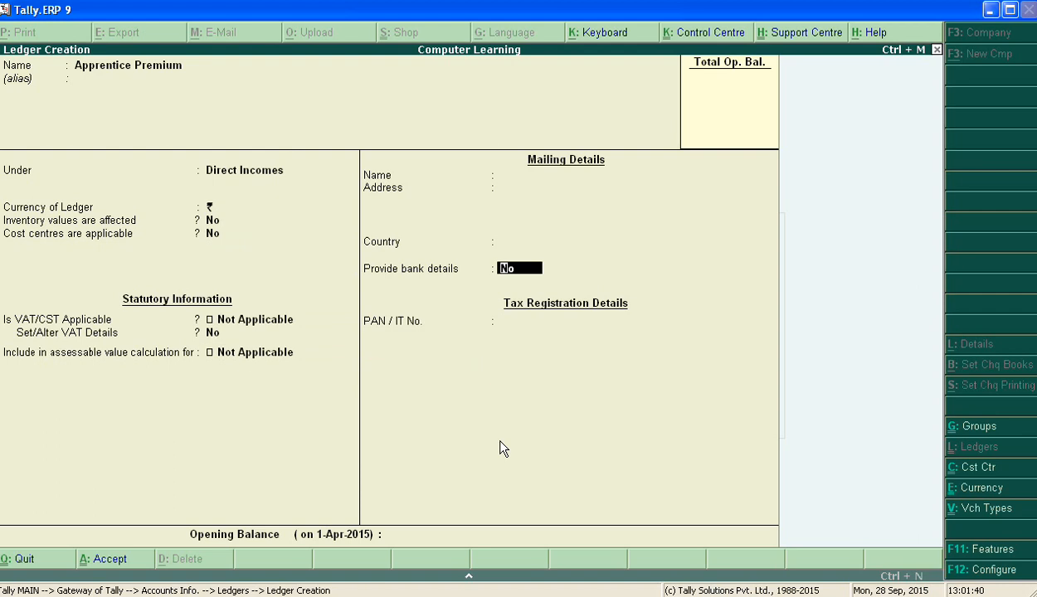
{"action": "key", "text": "Return"}
{"action": "key", "text": "Return"}
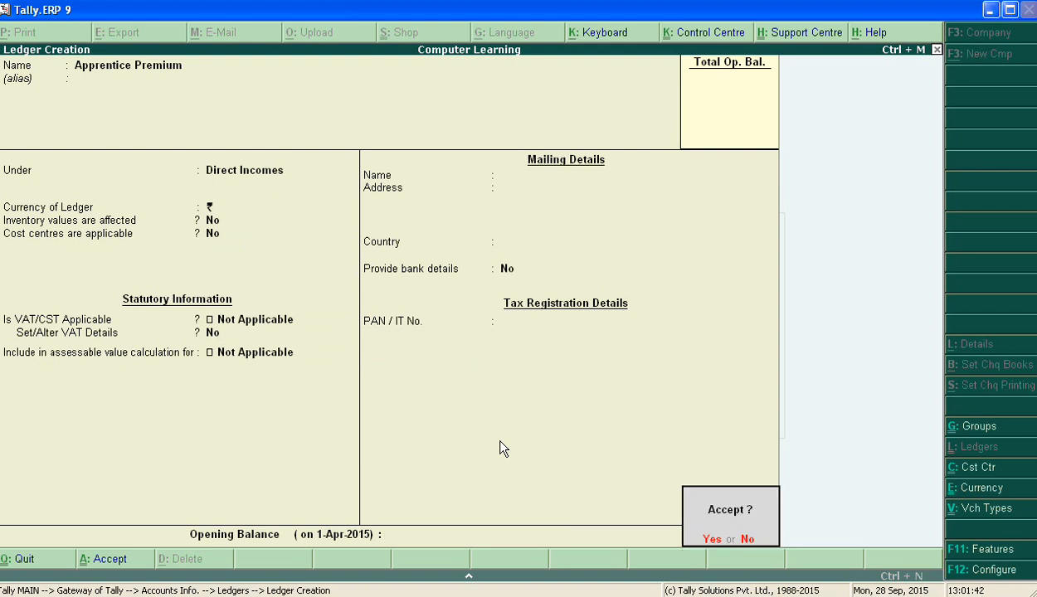
{"action": "key", "text": "Return"}
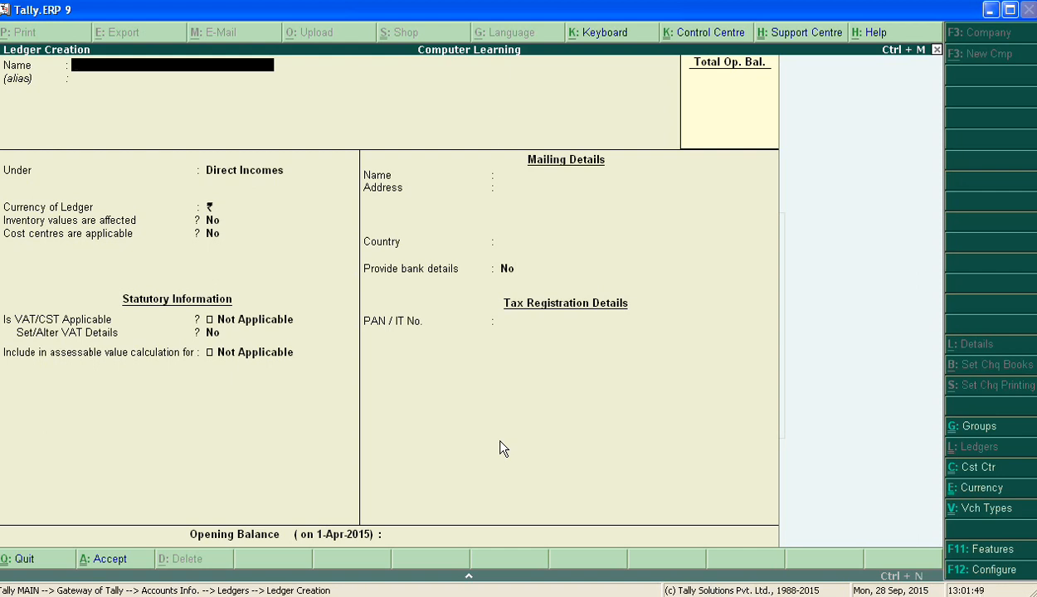
Name the next new ledger Audit Fees, without an alias, and place it under Indirect Expenses
{"action": "type", "text": "Audit fees"}
{"action": "key", "text": "Return"}
{"action": "key", "text": "Return"}
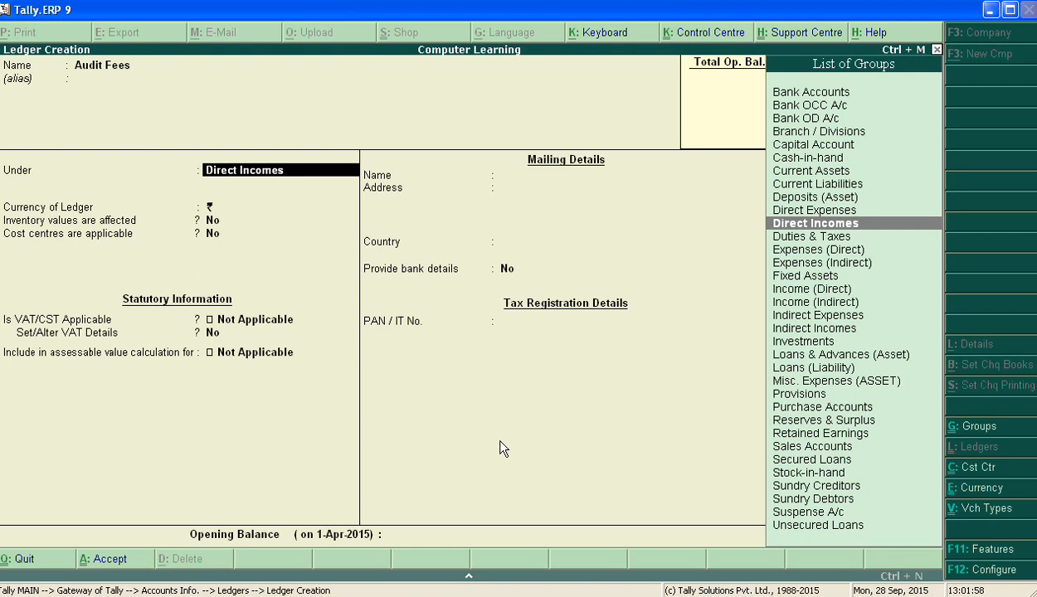
{"action": "type", "text": "In"}
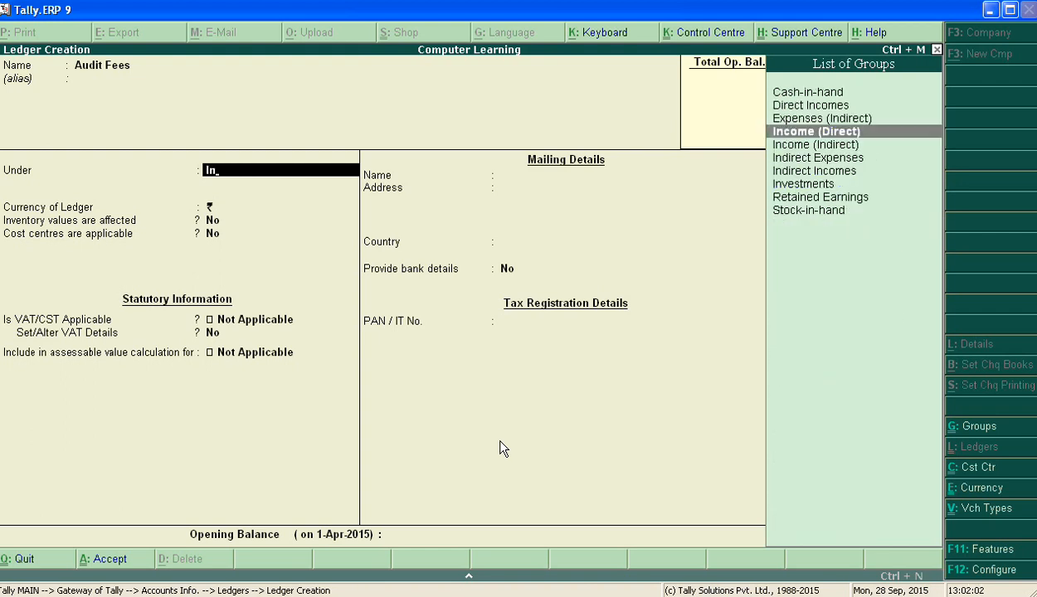
{"action": "key", "text": "Down"}
{"action": "key", "text": "Down"}
{"action": "key", "text": "Return"}
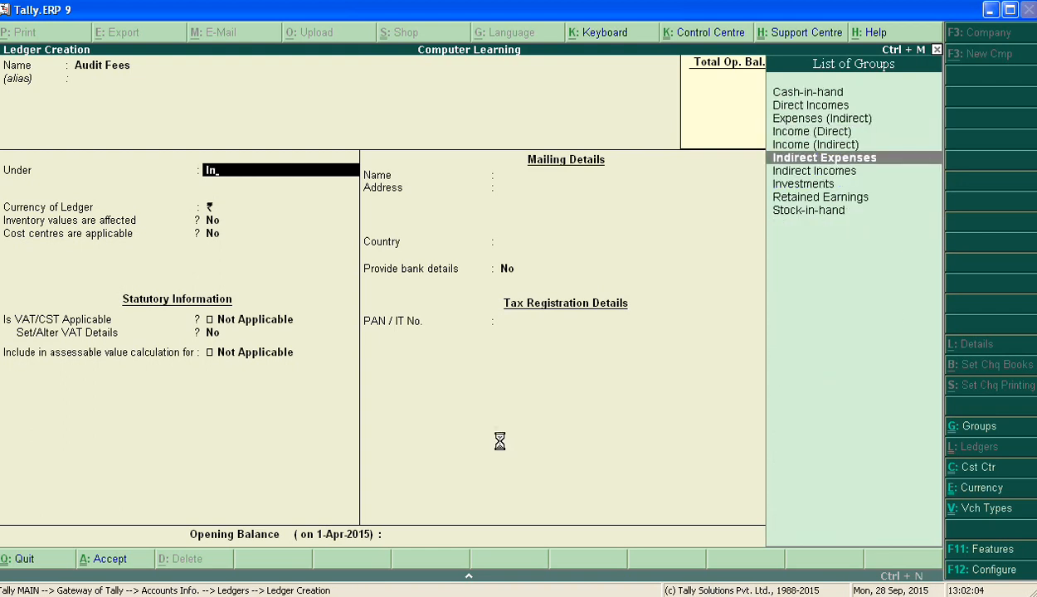
Keep all remaining default details for the Audit Fees ledger and save it without an opening balance
{"action": "key", "text": "Return"}
{"action": "key", "text": "Return"}
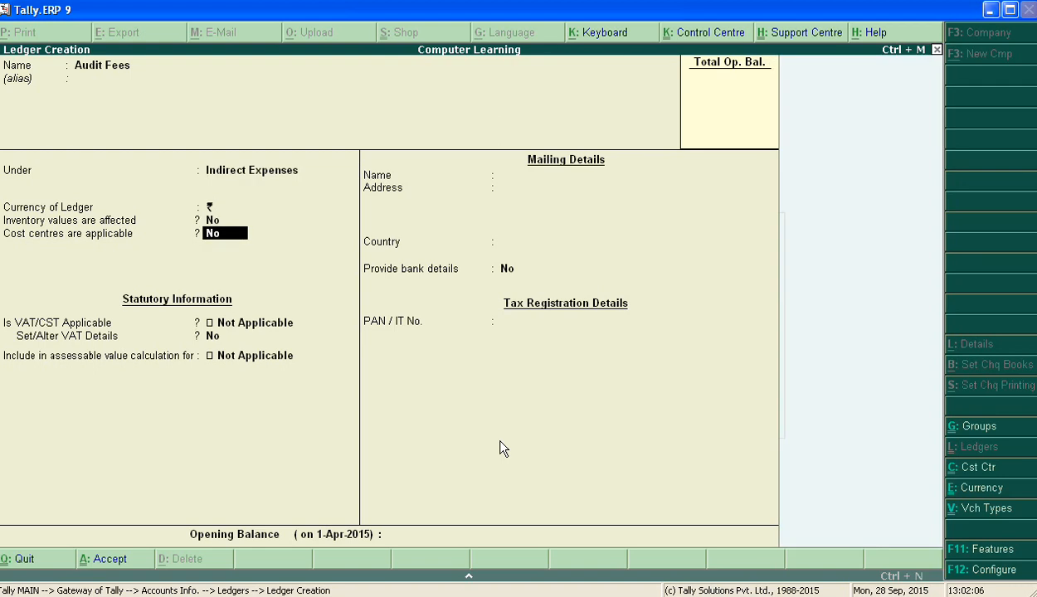
{"action": "key", "text": "Return"}
{"action": "key", "text": "Return"}
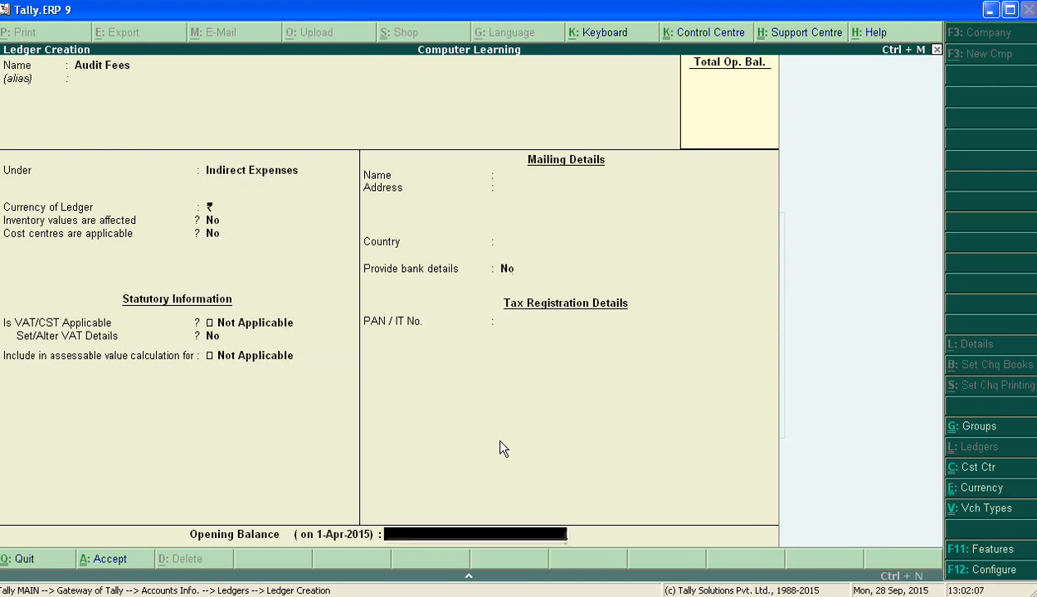
{"action": "key", "text": "Return"}
{"action": "key", "text": "Return"}
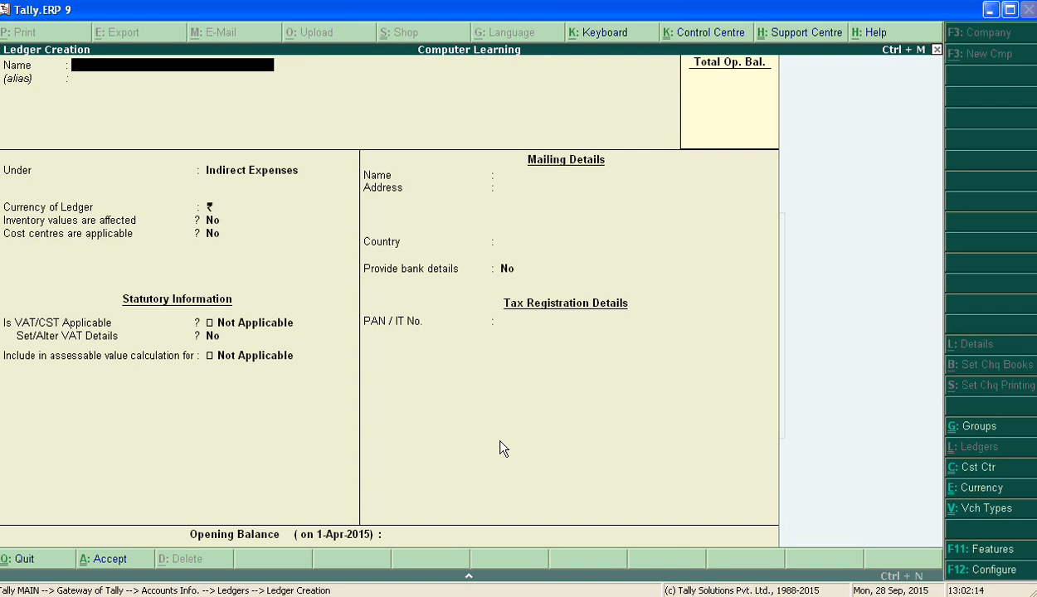
Name the next new ledger Bad Debts, without an alias, and place it under Indirect Expenses
{"action": "type", "text": "Bad Debts"}
{"action": "key", "text": "Return"}
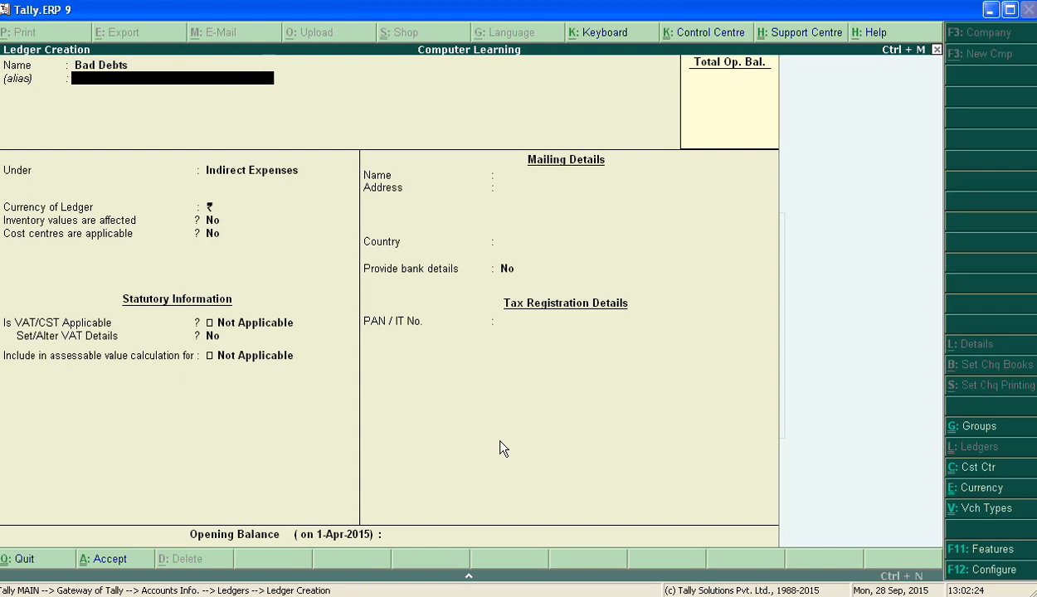
{"action": "key", "text": "Return"}
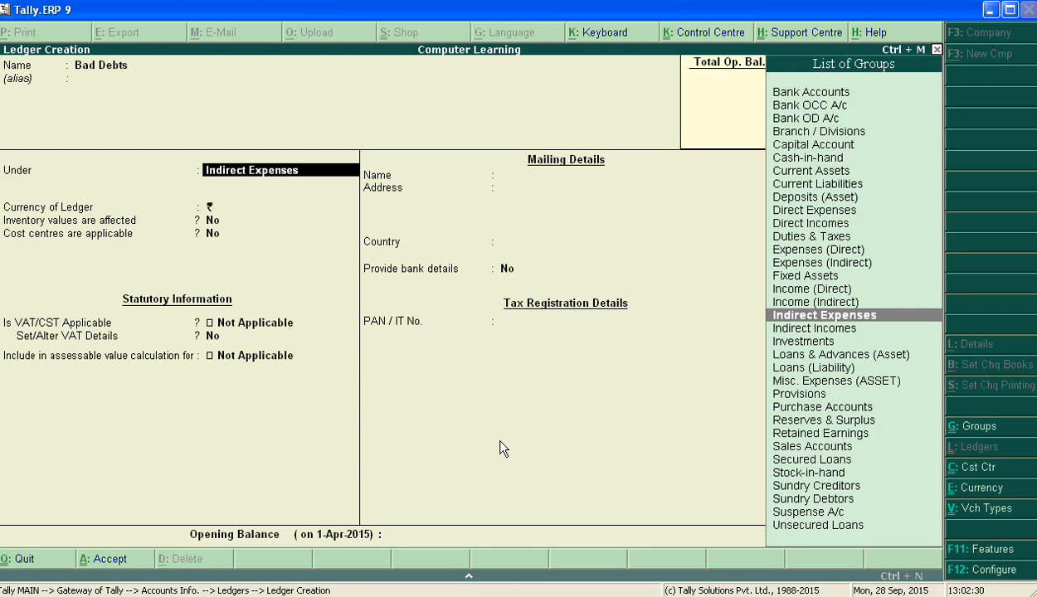
{"action": "type", "text": "i"}
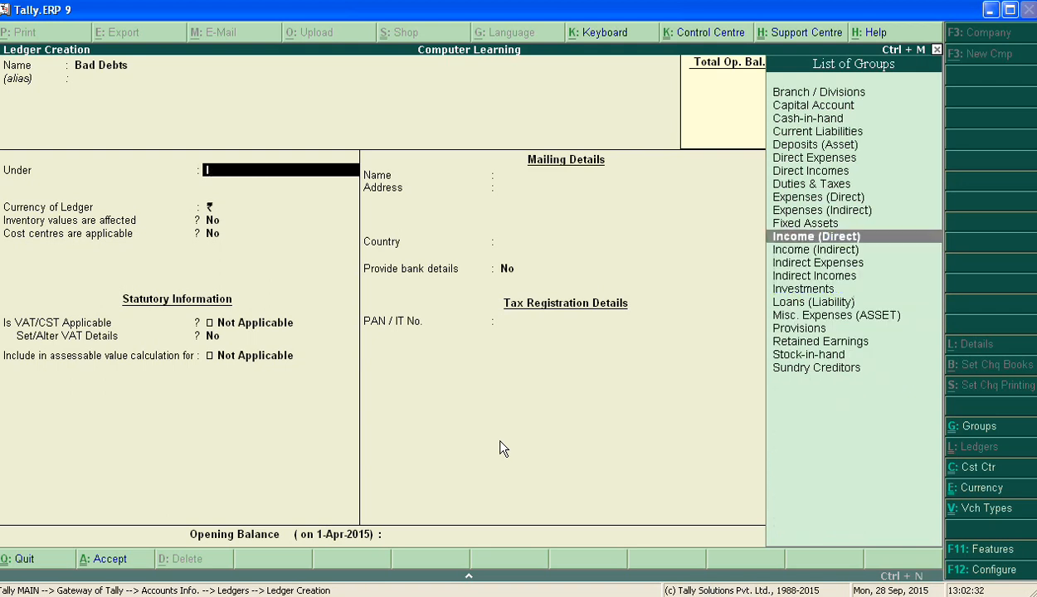
{"action": "key", "text": "Down"}
{"action": "key", "text": "Down"}
{"action": "key", "text": "Return"}
{"action": "key", "text": "Return"}
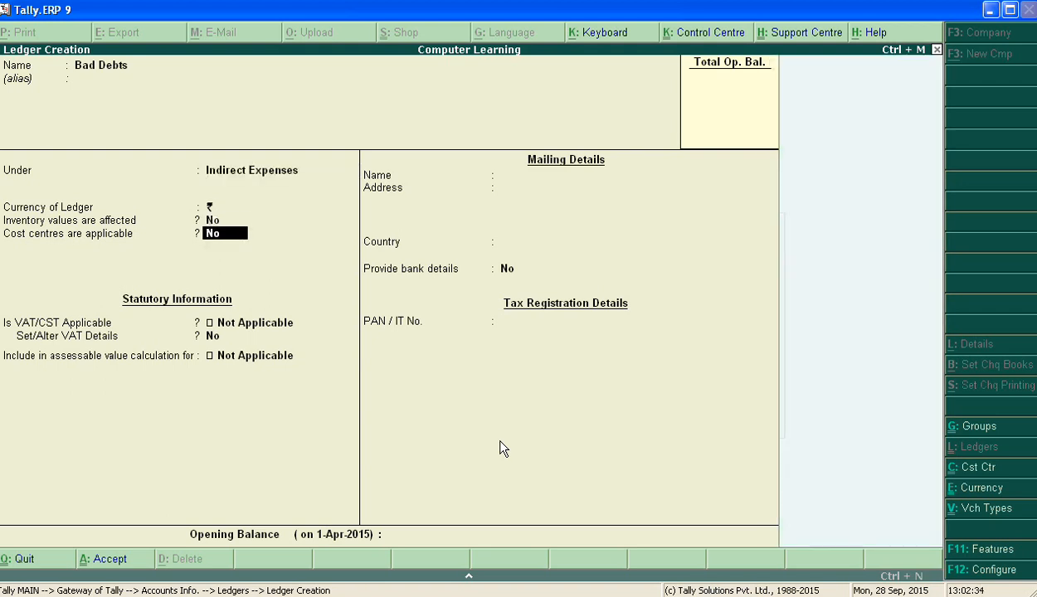
Keep all remaining default details for the Bad Debts ledger and save it without an opening balance
{"action": "key", "text": "Return"}
{"action": "key", "text": "Return"}
{"action": "key", "text": "Return"}
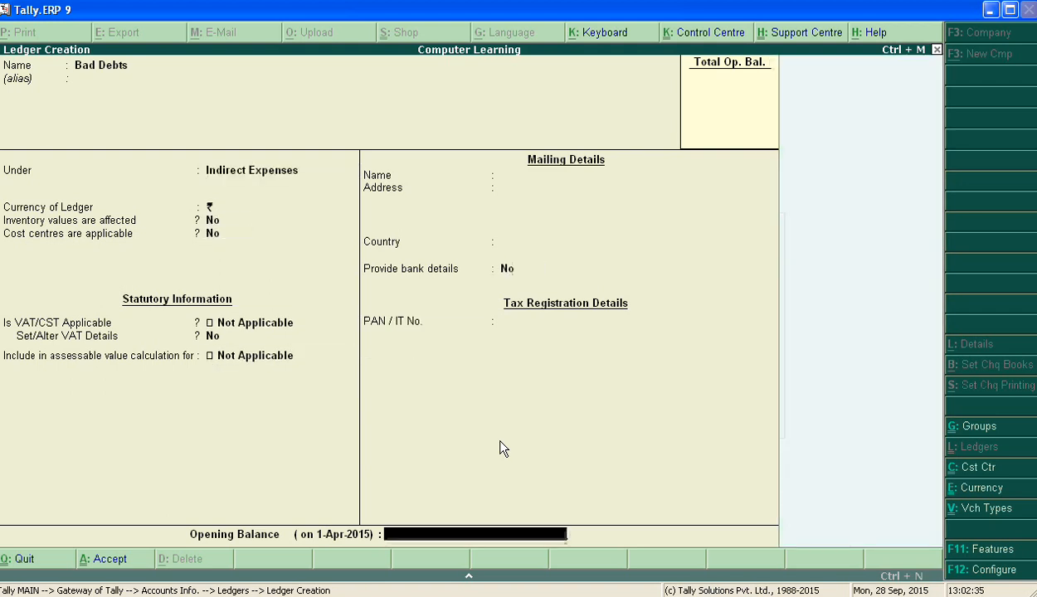
{"action": "key", "text": "Return"}
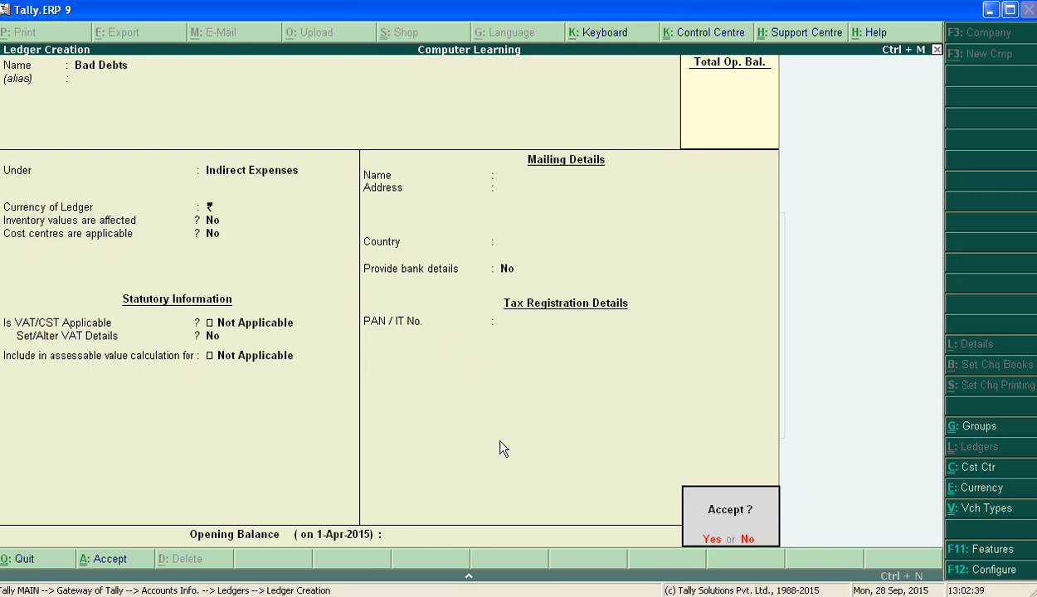
{"action": "key", "text": "Return"}
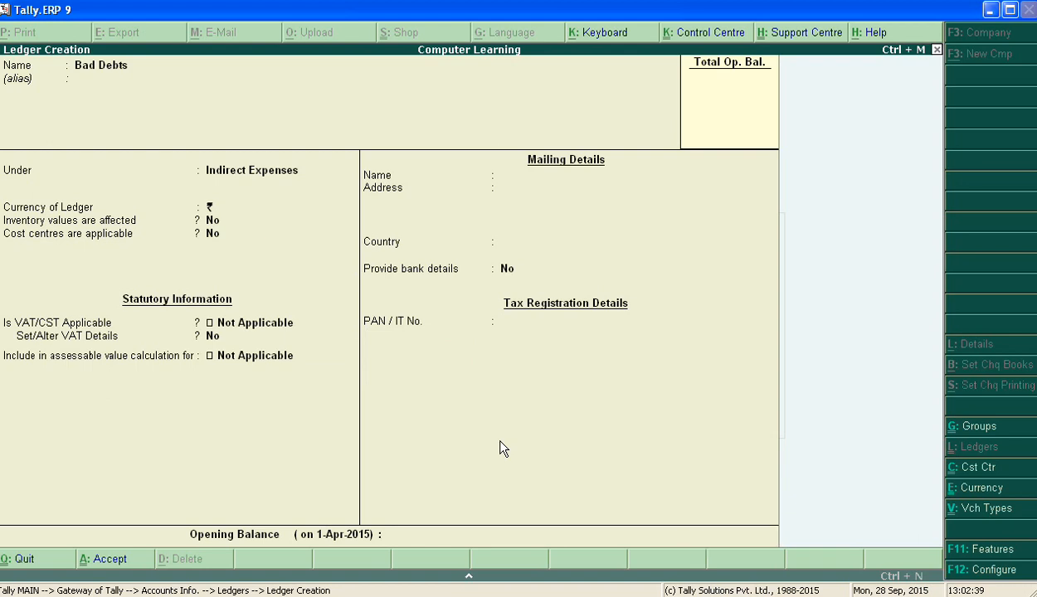
Name the next new ledger Bad Debts Received, without an alias, and place it under the Income (Indirect) group
{"action": "type", "text": "Ba"}
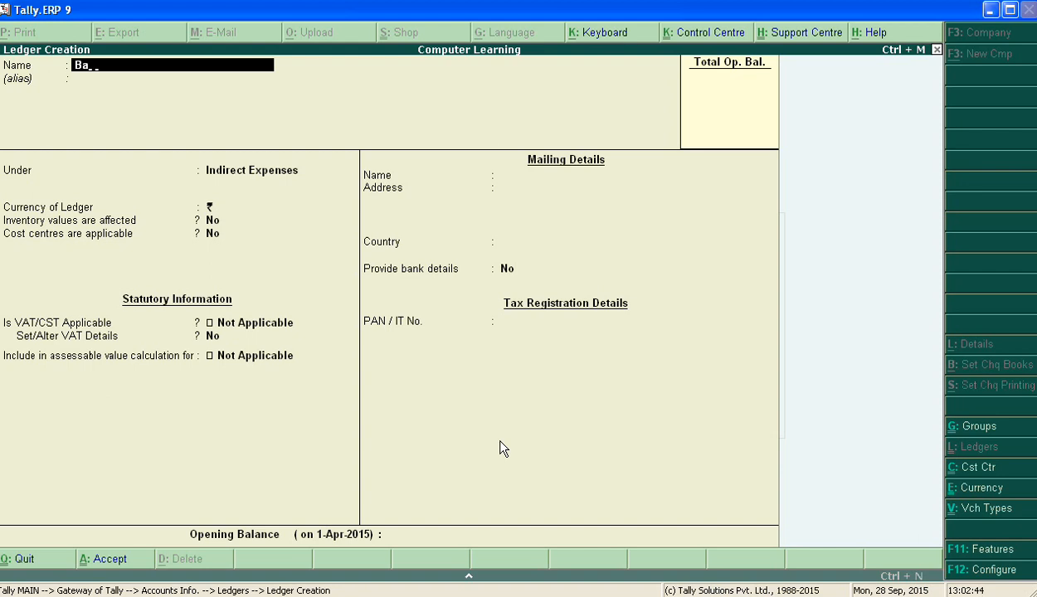
{"action": "type", "text": "d Debts Received"}
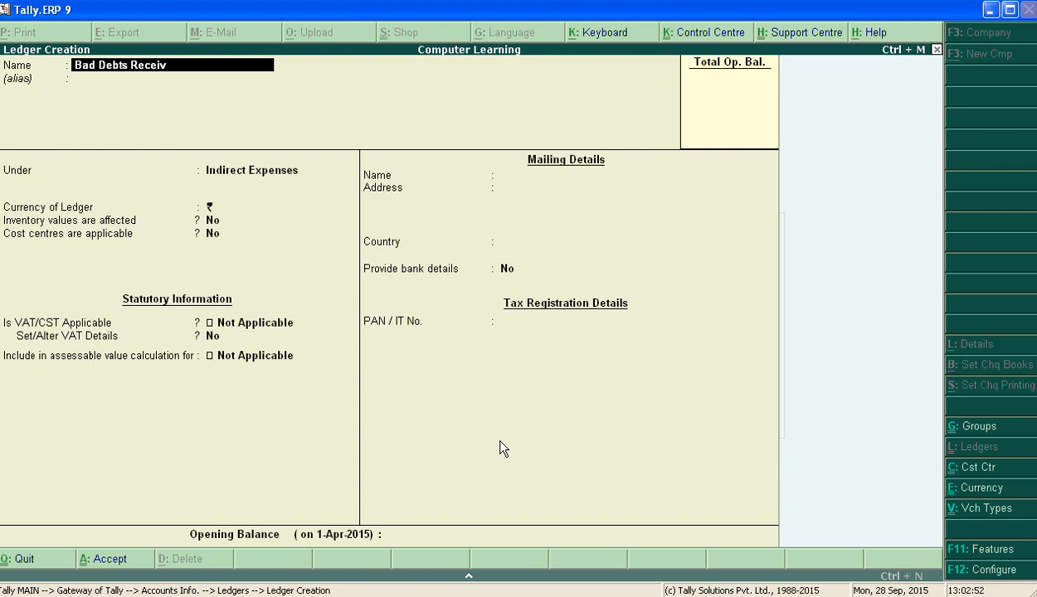
{"action": "key", "text": "Return"}
{"action": "key", "text": "Return"}
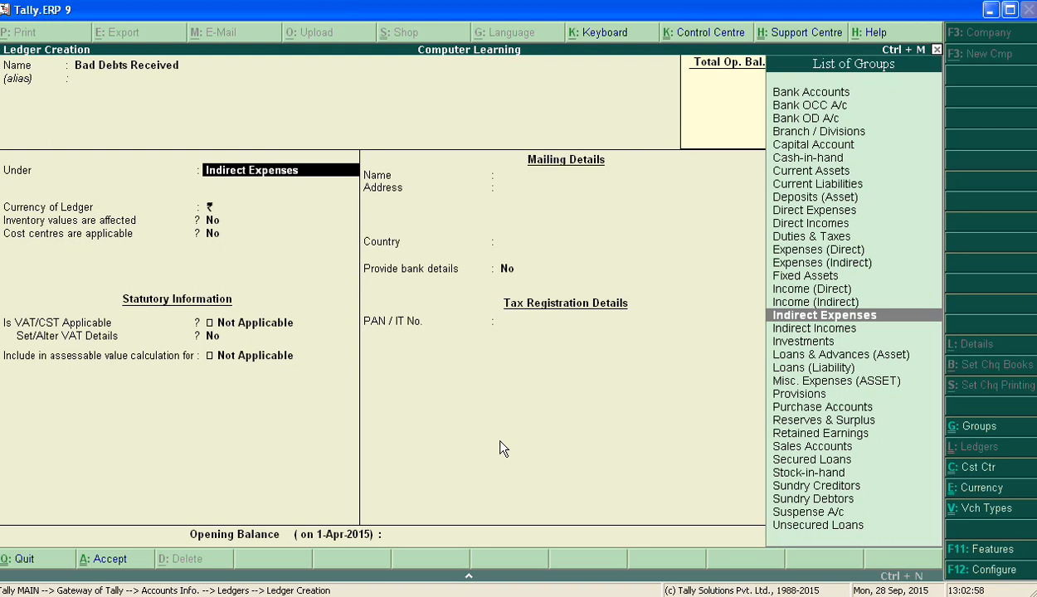
{"action": "type", "text": "I"}
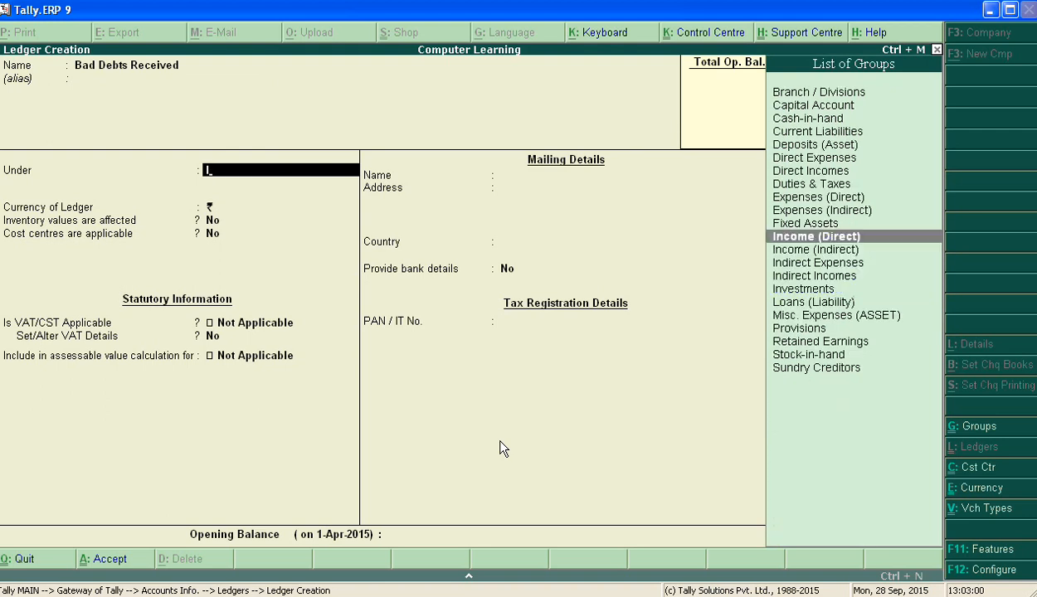
{"action": "key", "text": "Down"}
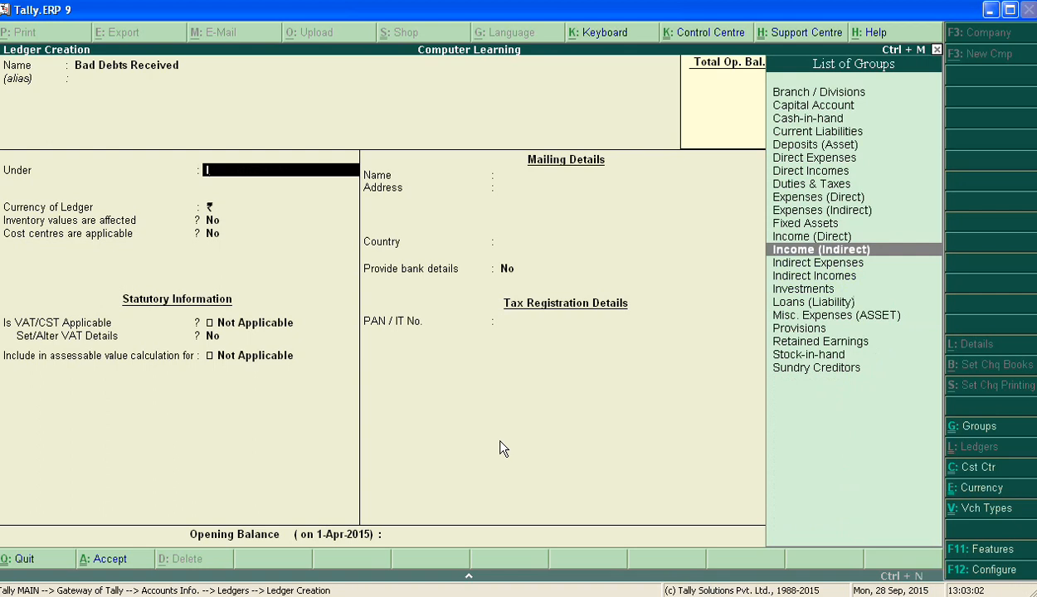
{"action": "key", "text": "Return"}
Set cost centres applicable to No for Bad Debts Received, keep the other defaults, and save the ledger without an opening balance
{"action": "key", "text": "Return"}
{"action": "key", "text": "Return"}
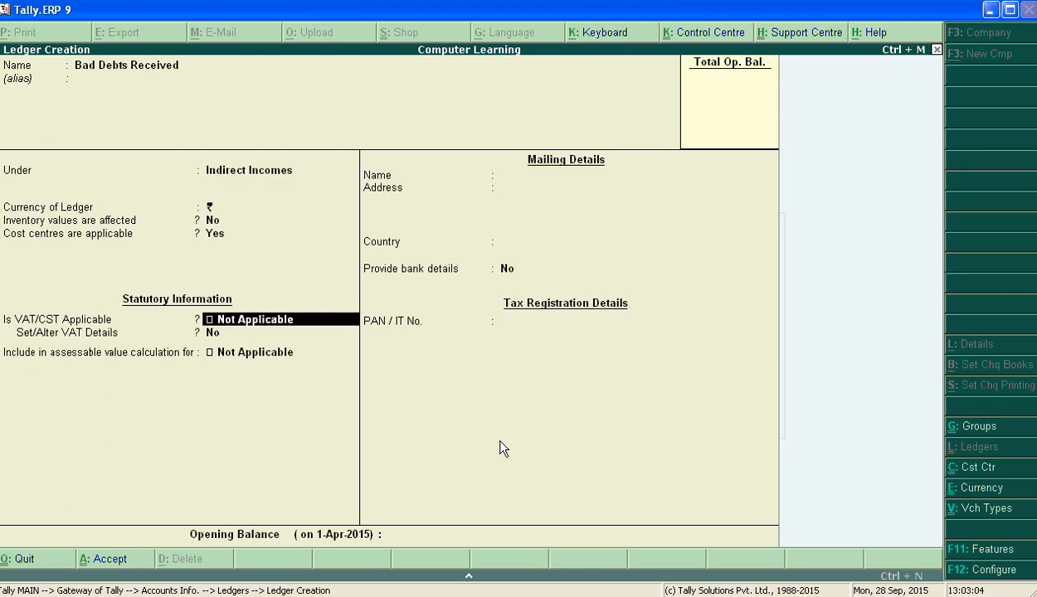
{"action": "key", "text": "BackSpace"}
{"action": "type", "text": "n"}
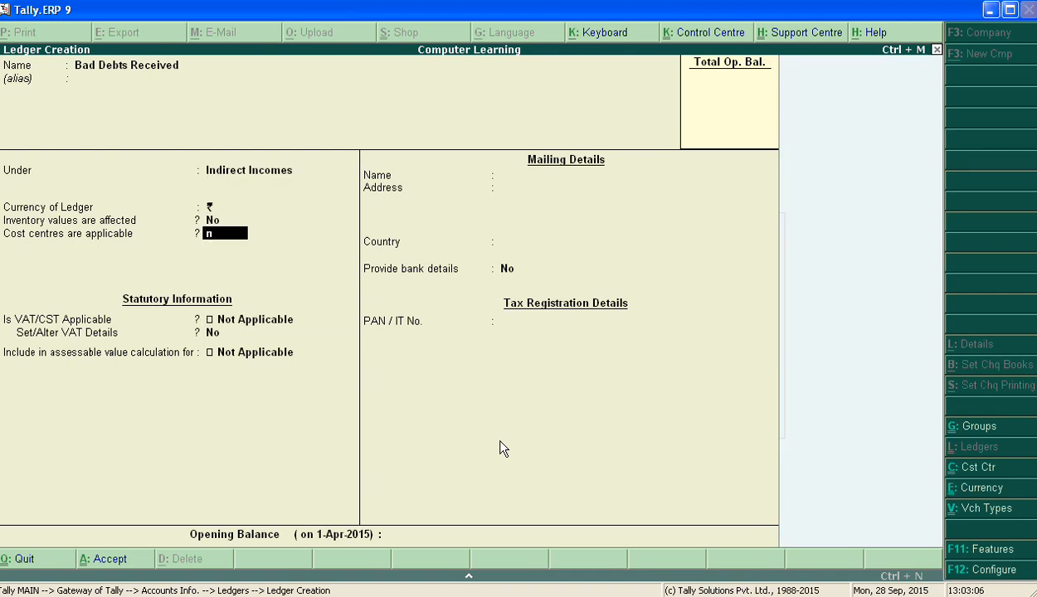
{"action": "key", "text": "Return"}
{"action": "key", "text": "Return"}
{"action": "key", "text": "Return"}
{"action": "key", "text": "Return"}
{"action": "key", "text": "Return"}
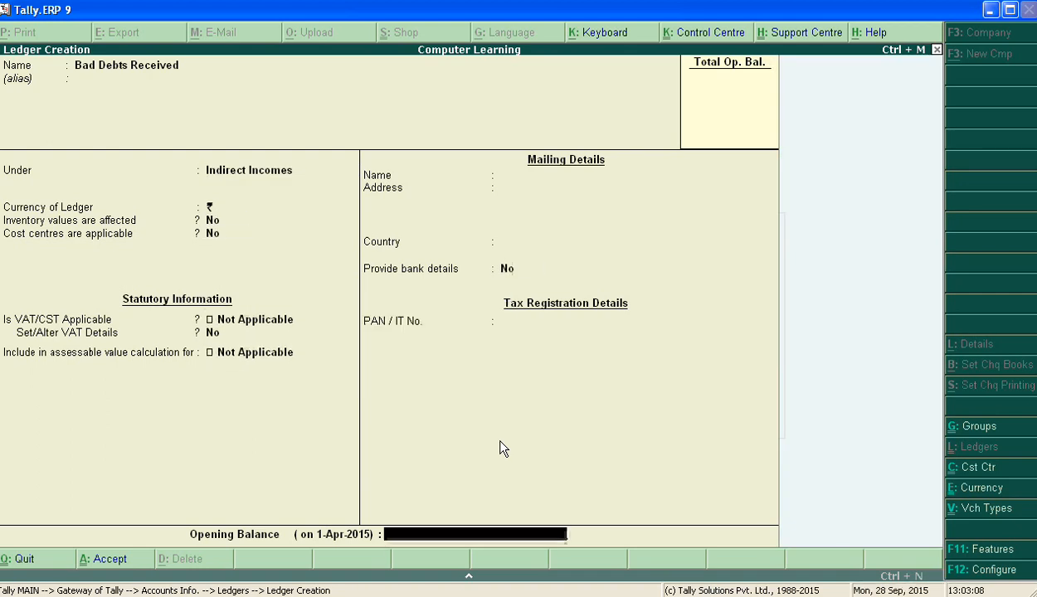
{"action": "key", "text": "Return"}
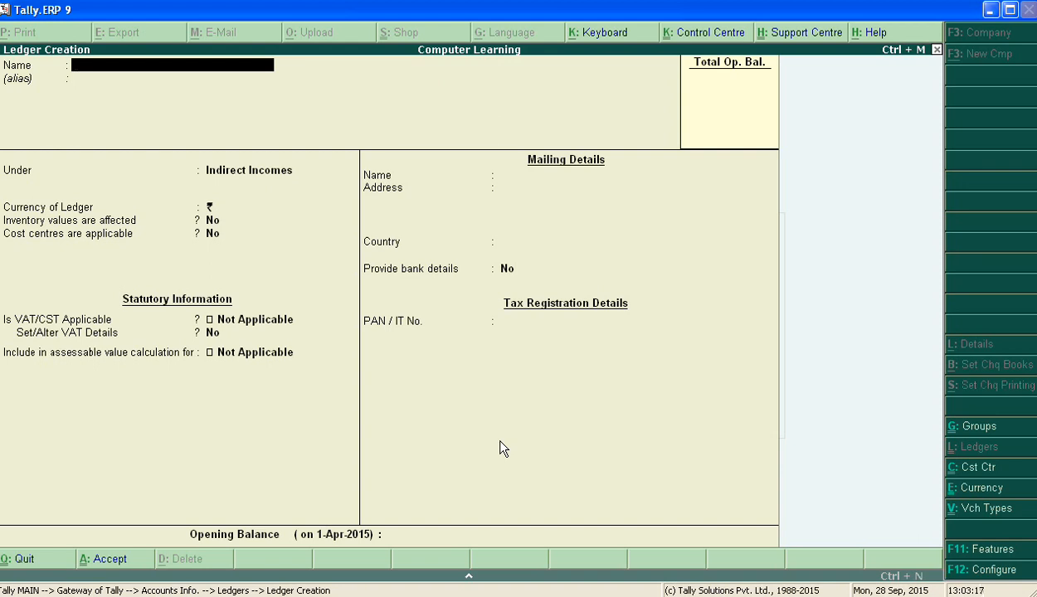
Name the next new ledger State Bank of India, without an alias, and place it under Bank Accounts
{"action": "type", "text": "State Bank of Ind"}
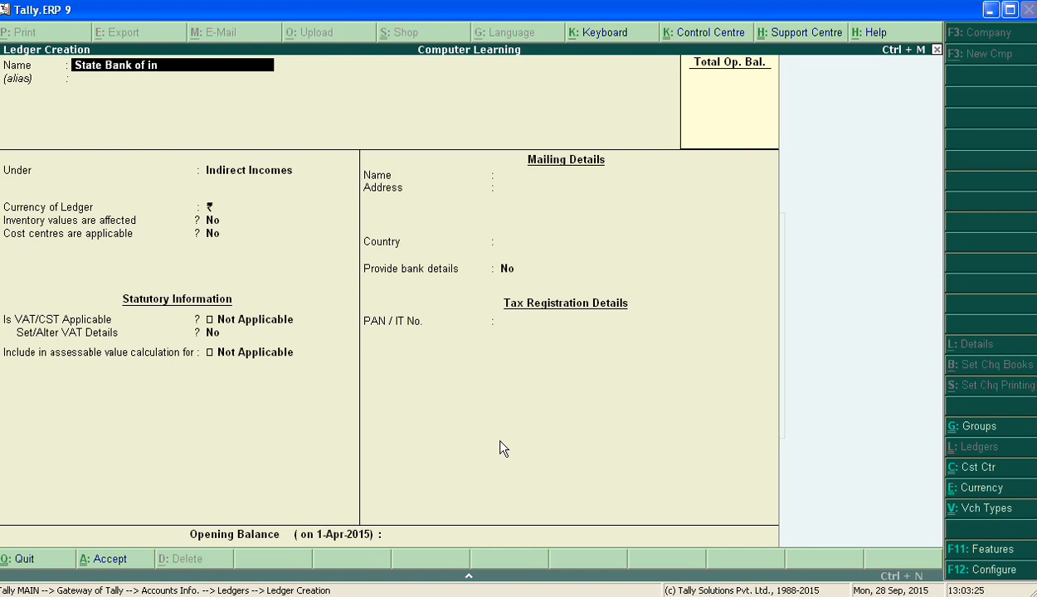
{"action": "type", "text": "ia"}
{"action": "key", "text": "Return"}
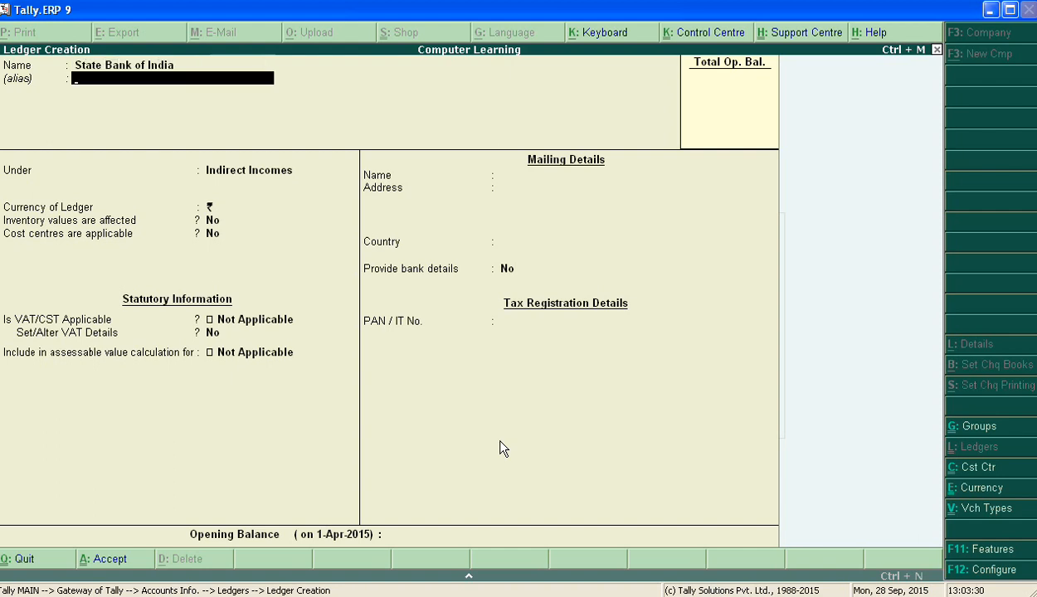
{"action": "key", "text": "Return"}
{"action": "type", "text": "B"}
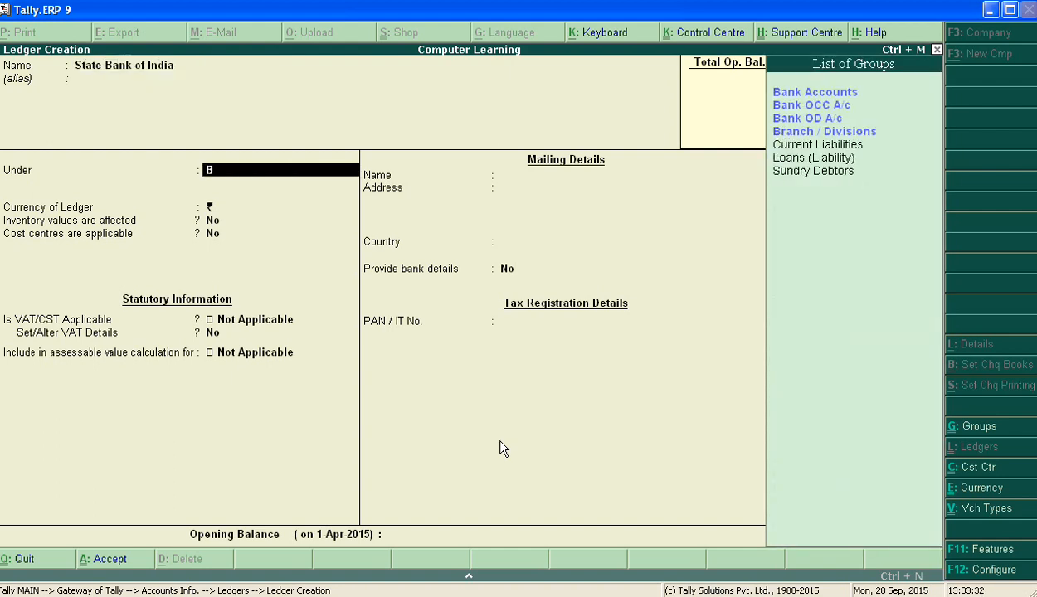
{"action": "key", "text": "Return"}
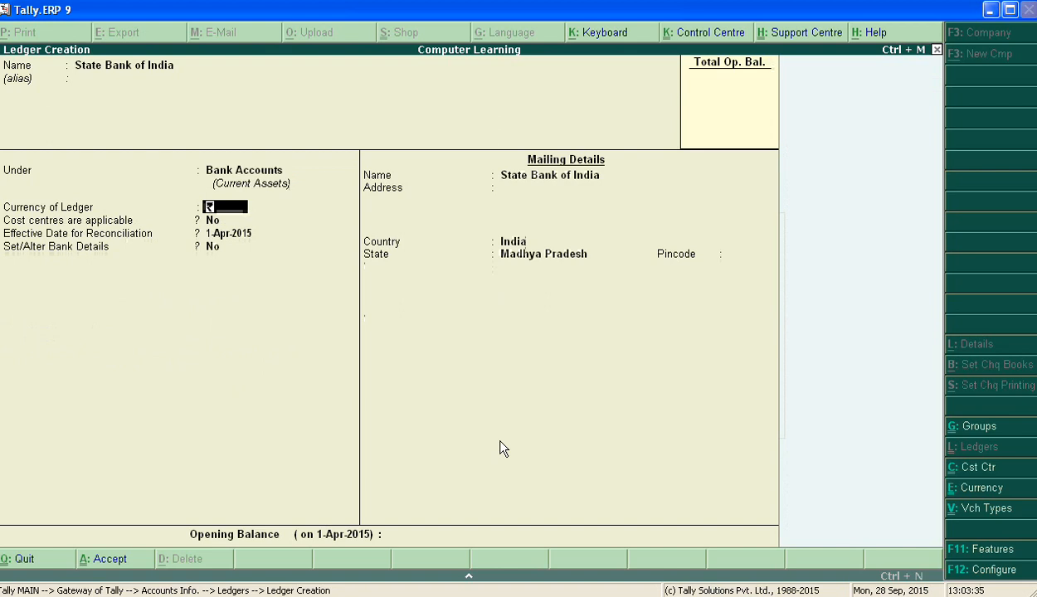
Keep the default bank and mailing details for the State Bank of India ledger and save it without an opening balance
{"action": "key", "text": "Return"}
{"action": "key", "text": "Return"}
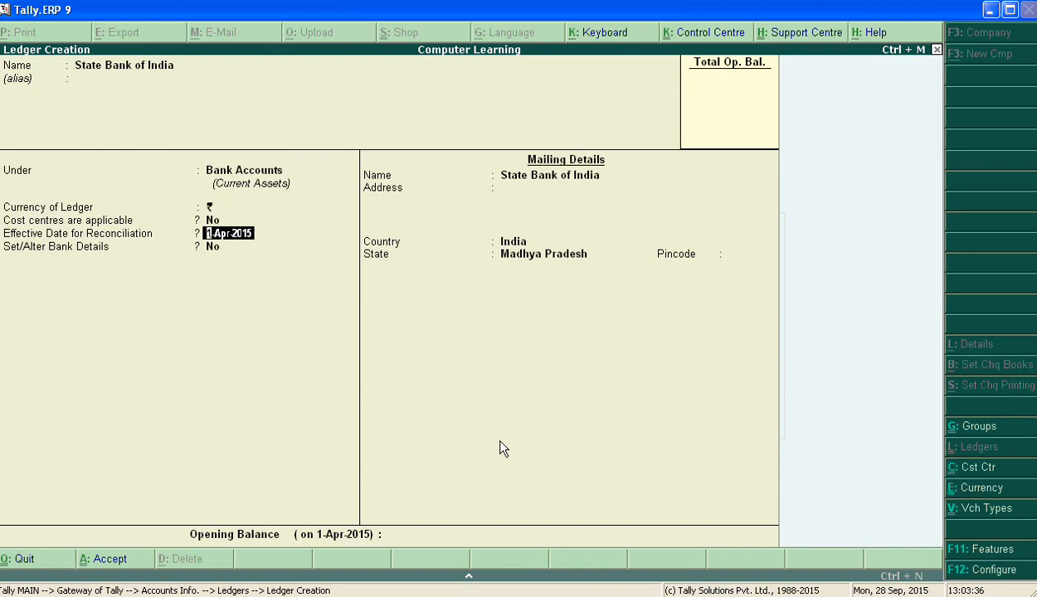
{"action": "key", "text": "Return"}
{"action": "key", "text": "Return"}
{"action": "key", "text": "Return"}
{"action": "key", "text": "Return"}
{"action": "key", "text": "Return"}
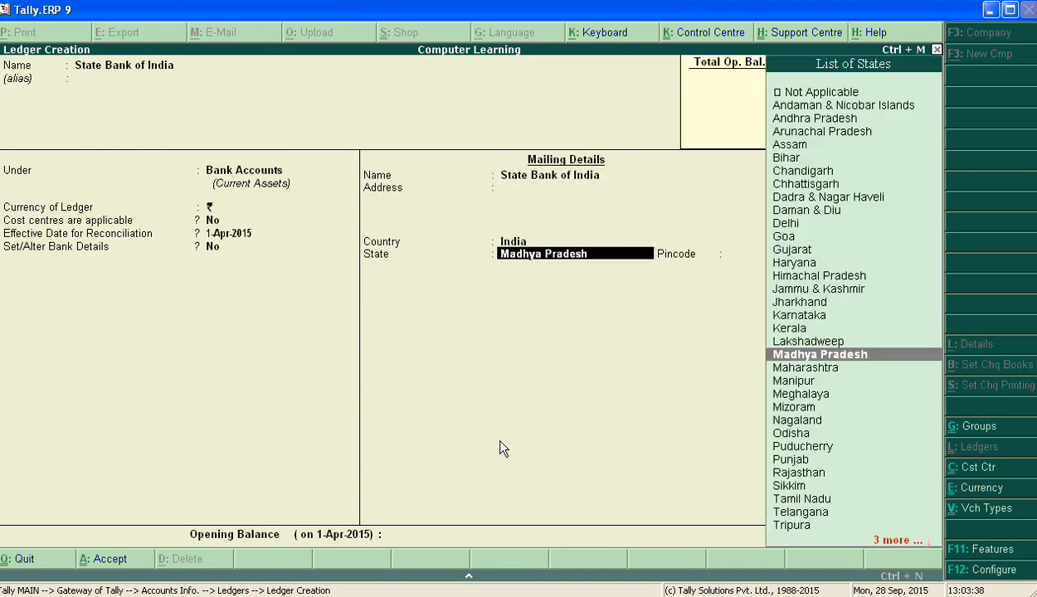
{"action": "key", "text": "Return"}
{"action": "key", "text": "Return"}
{"action": "key", "text": "Return"}
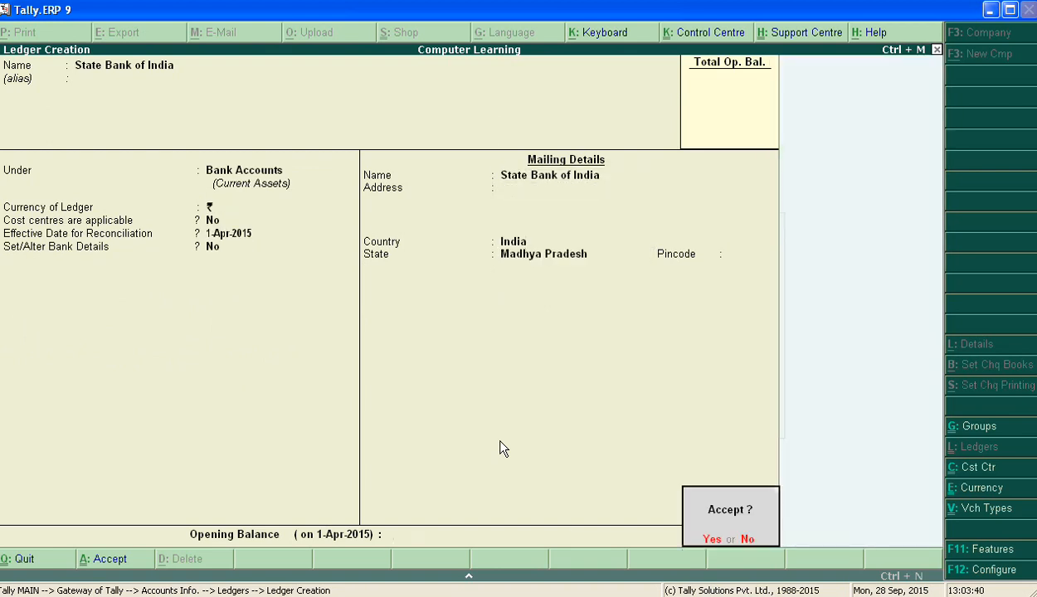
{"action": "key", "text": "Return"}
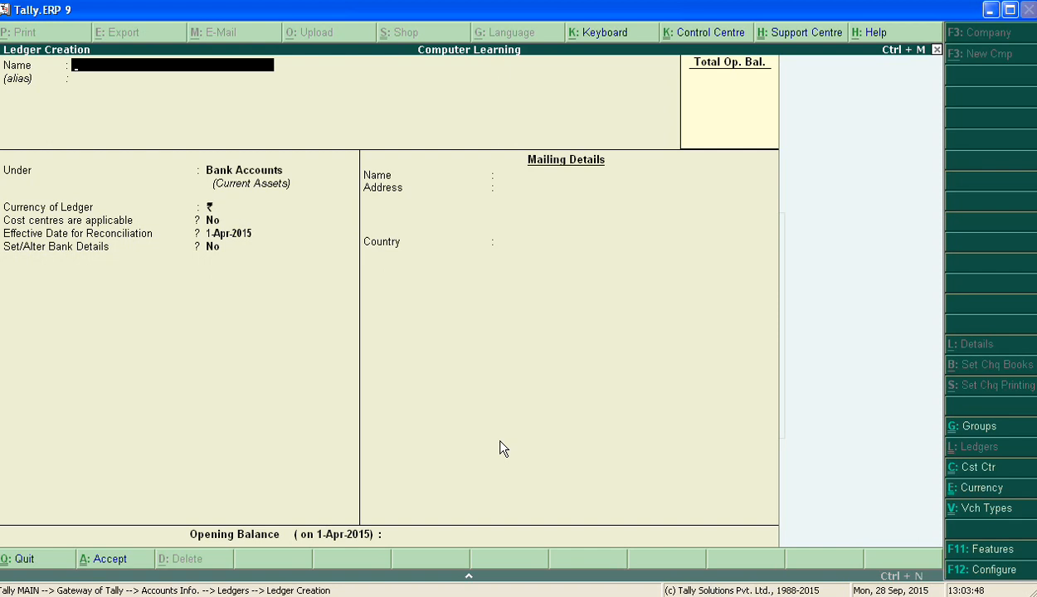
Name the next new ledger Bank Charges, without an alias, and place it under Indirect Expenses
{"action": "type", "text": "Bank Charges"}
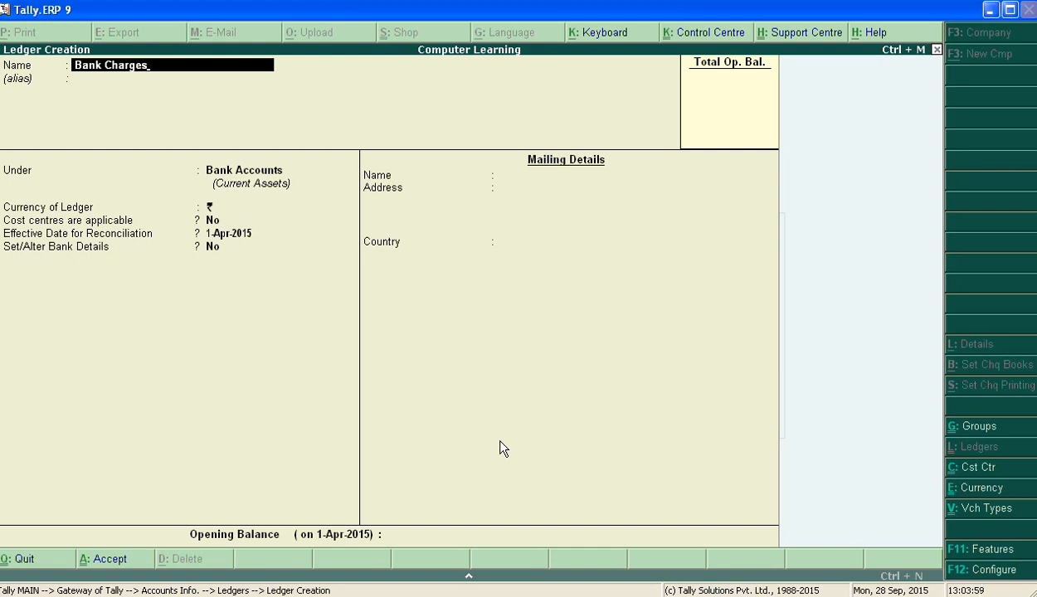
{"action": "key", "text": "Return"}
{"action": "key", "text": "Return"}
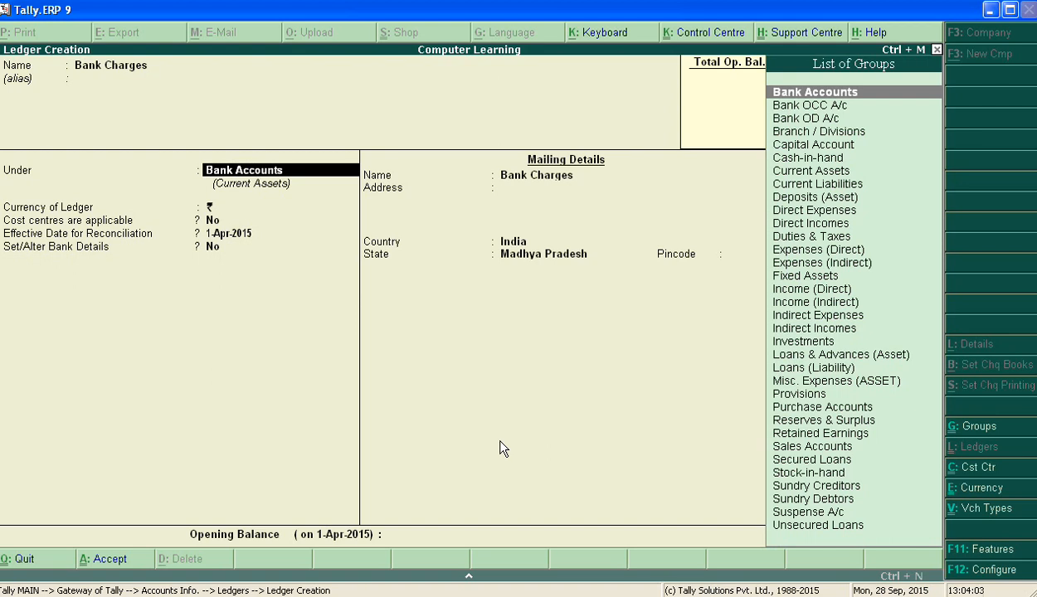
{"action": "type", "text": "I"}
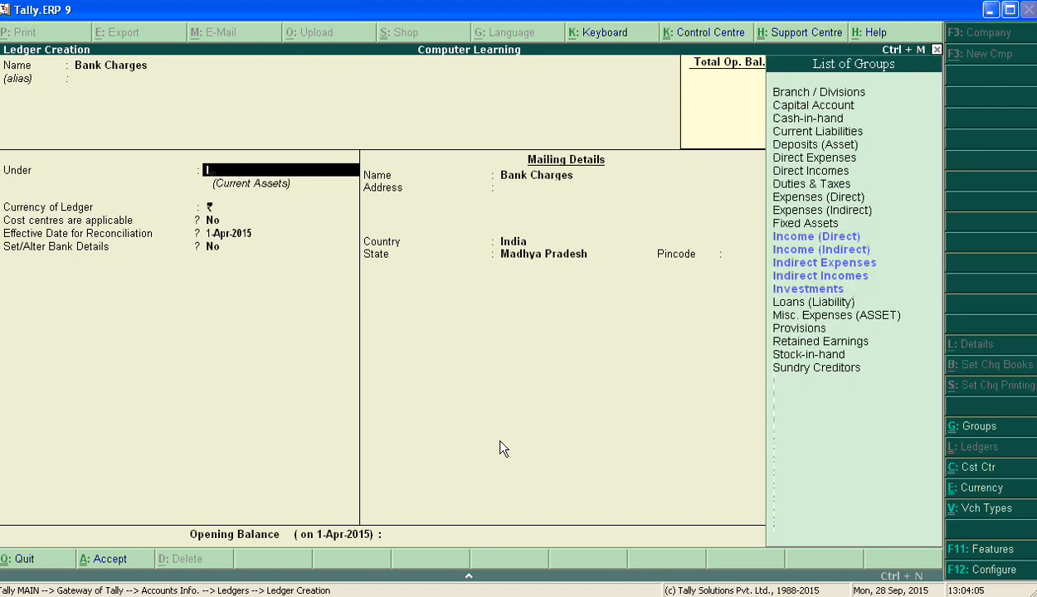
{"action": "key", "text": "Down"}
{"action": "key", "text": "Down"}
{"action": "key", "text": "Down"}
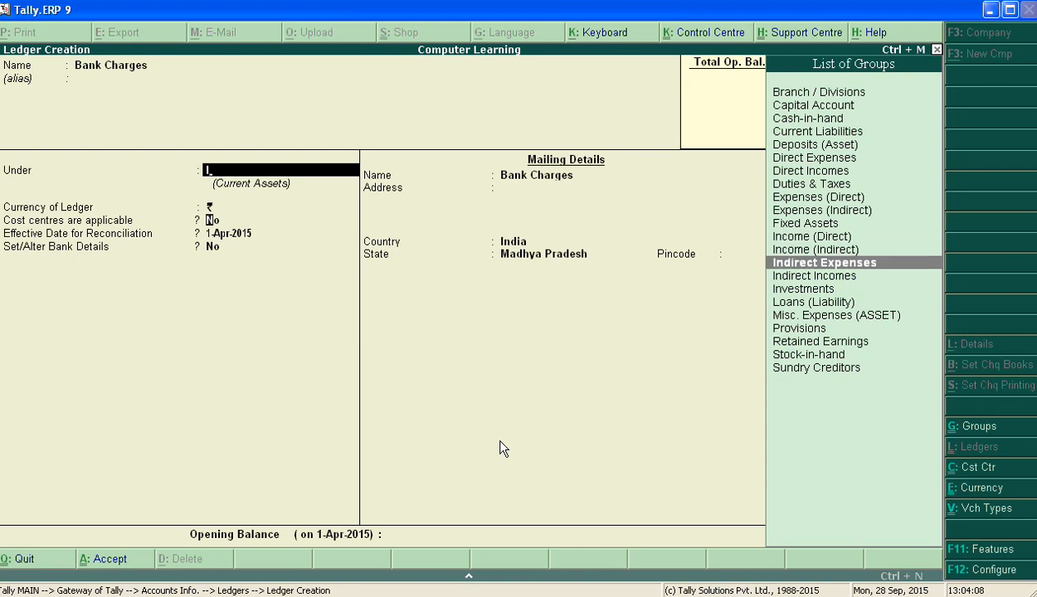
{"action": "key", "text": "Return"}
Keep all remaining default details for the Bank Charges ledger and save it without an opening balance
{"action": "key", "text": "Return"}
{"action": "key", "text": "Return"}
{"action": "key", "text": "Return"}
{"action": "key", "text": "Return"}
{"action": "key", "text": "Return"}
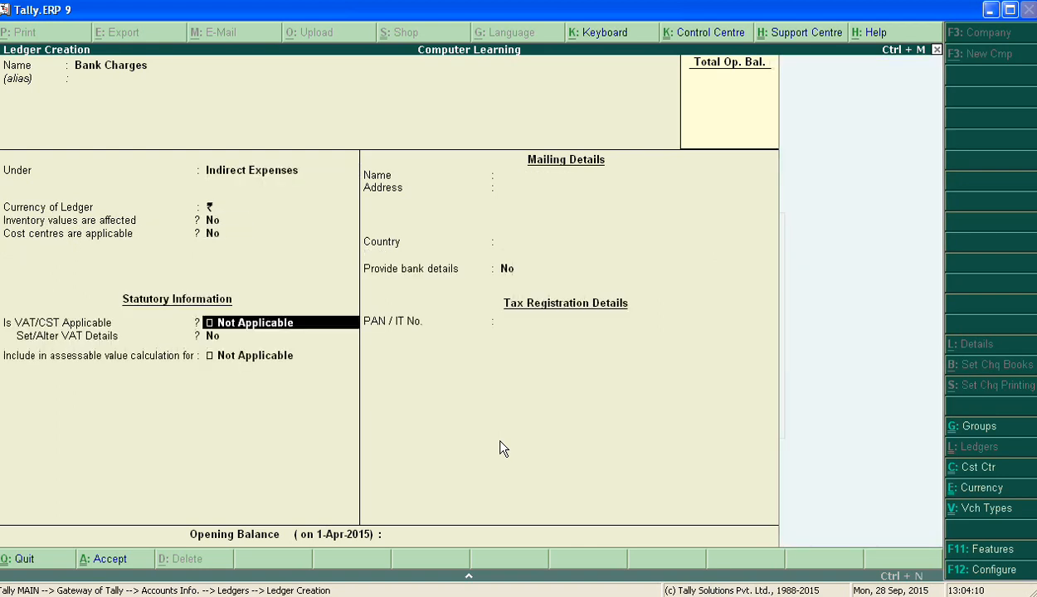
{"action": "key", "text": "Return"}
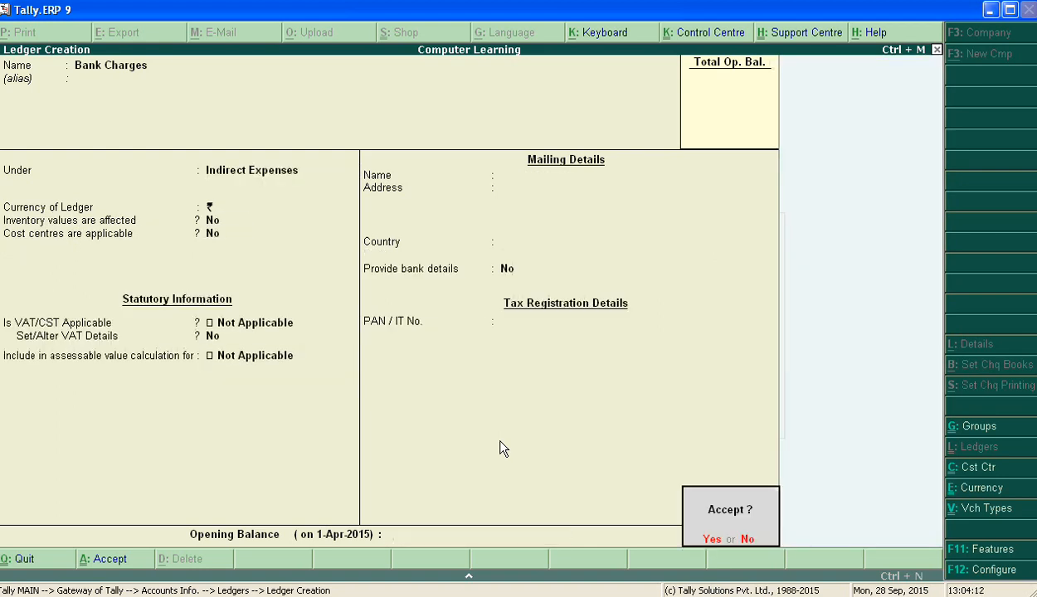
{"action": "key", "text": "Return"}
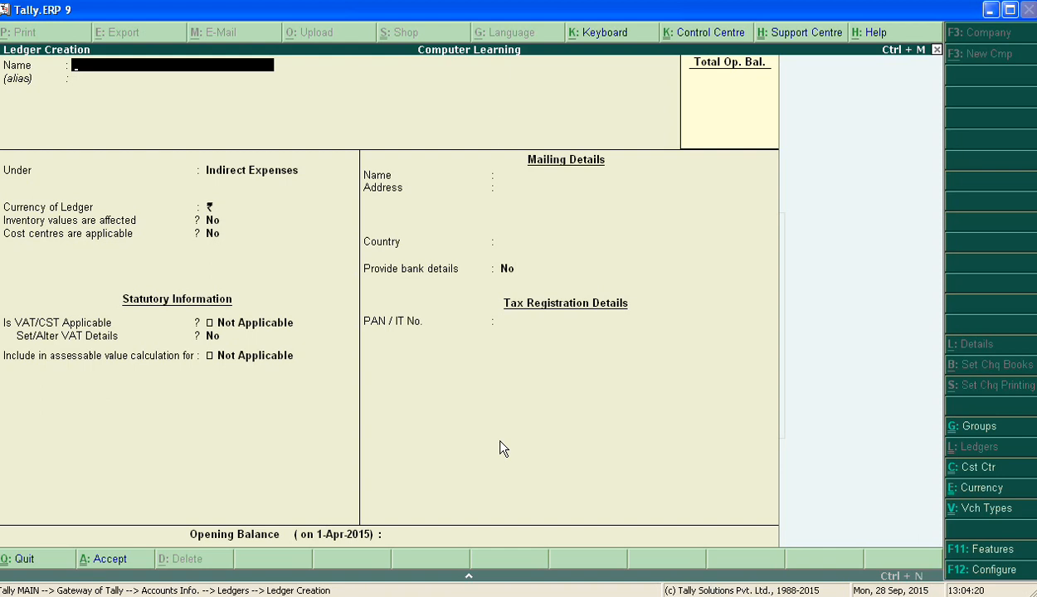
Name the next new ledger Bank Commission, without an alias, and keep it under Indirect Expenses
{"action": "type", "text": "Bank Commission"}
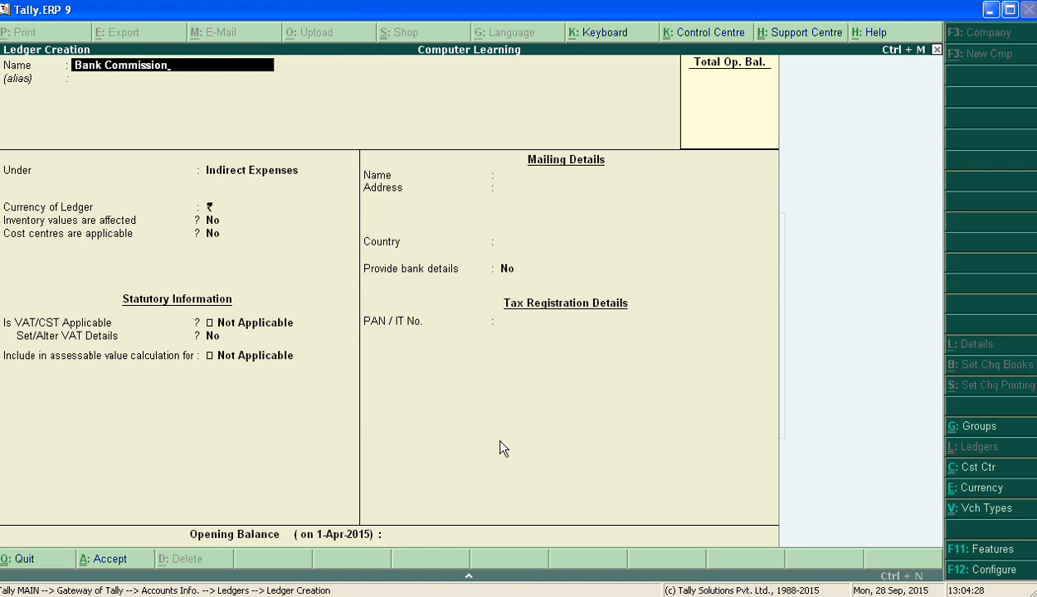
{"action": "key", "text": "Return"}
{"action": "key", "text": "Return"}
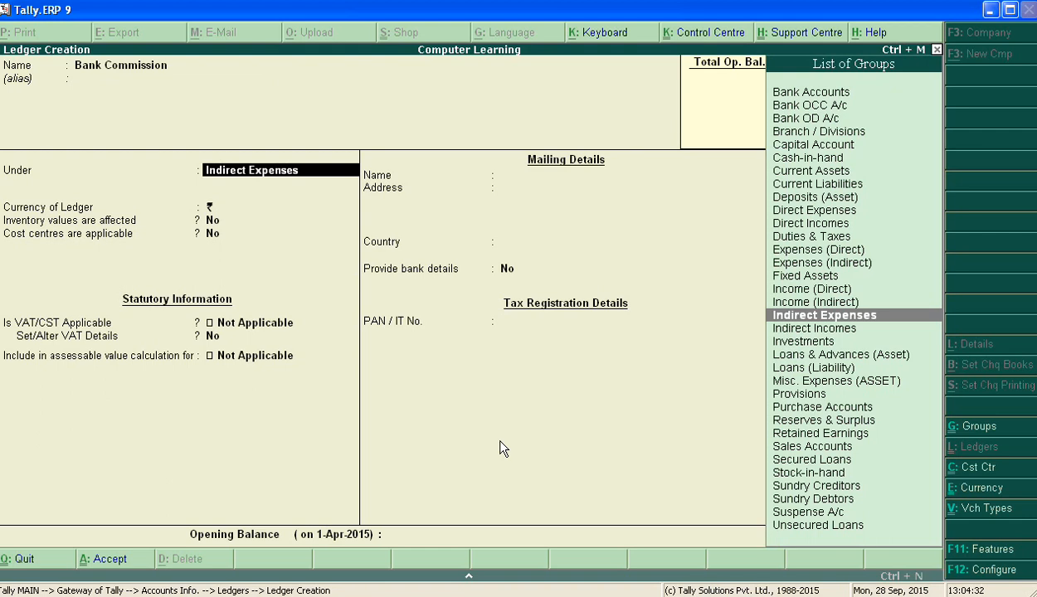
{"action": "key", "text": "Return"}
Keep all remaining default details for the Bank Commission ledger and save it without an opening balance
{"action": "key", "text": "Return"}
{"action": "key", "text": "Return"}
{"action": "key", "text": "Return"}
{"action": "key", "text": "Return"}
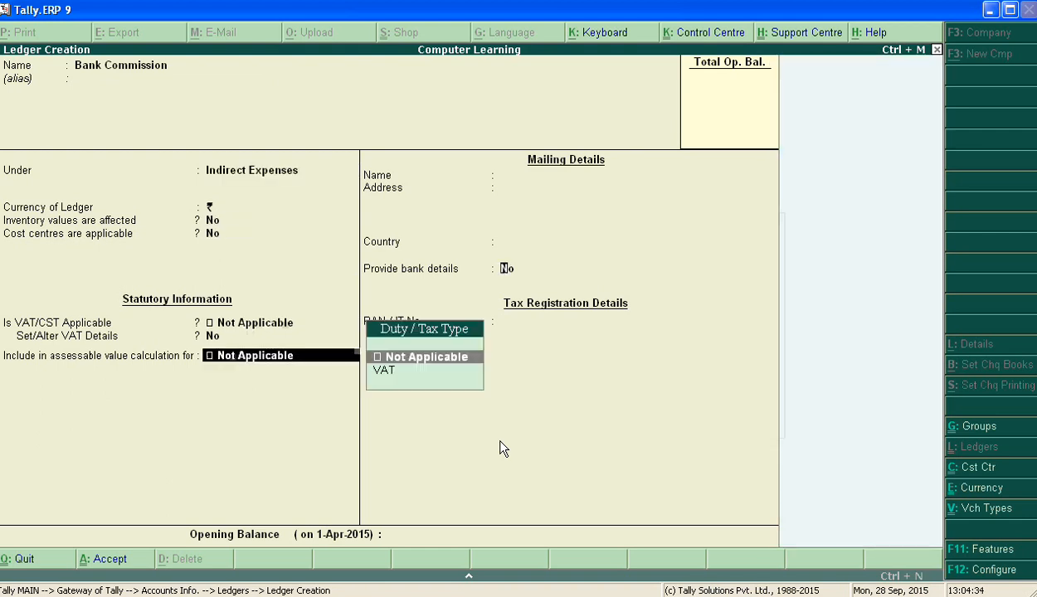
{"action": "key", "text": "Return"}
{"action": "key", "text": "Return"}
{"action": "key", "text": "Return"}
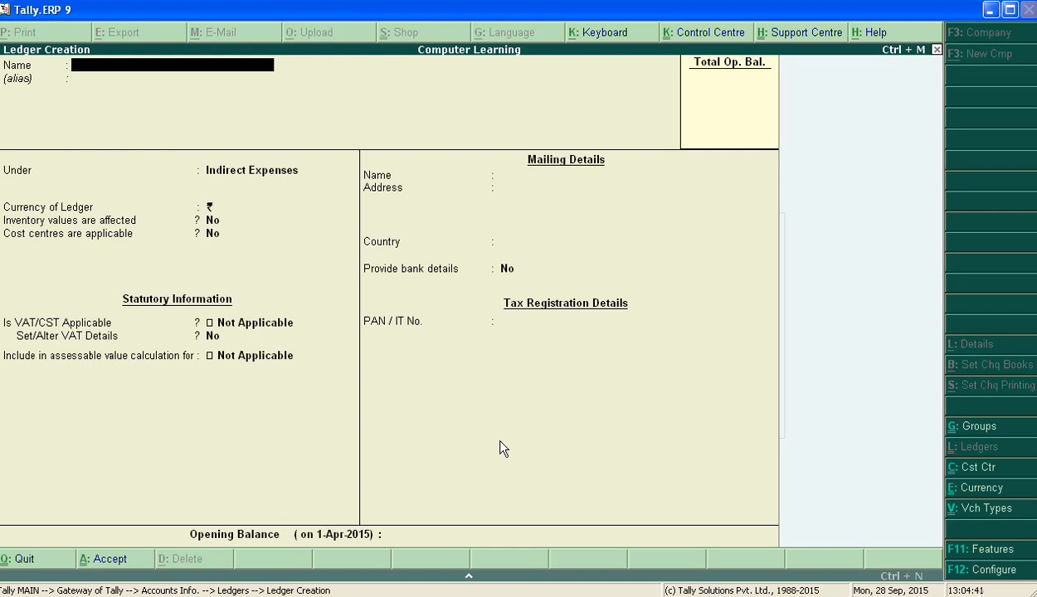
Name the next new ledger Bank Loan, without an alias, and place it under Loans (Liability)
{"action": "type", "text": "Bank Loan"}
{"action": "key", "text": "Return"}
{"action": "key", "text": "Return"}
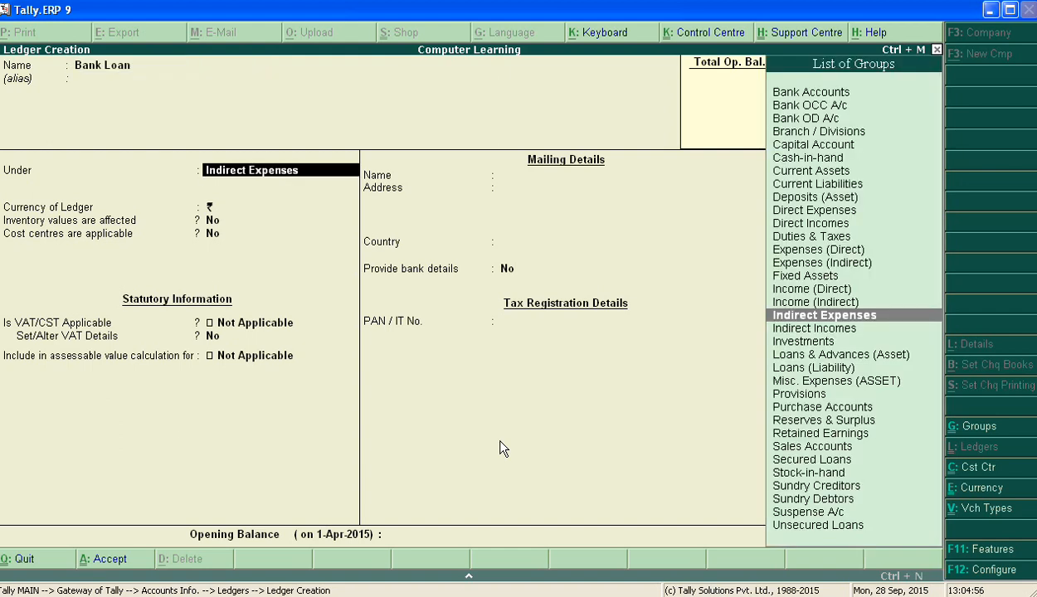
{"action": "type", "text": "L"}
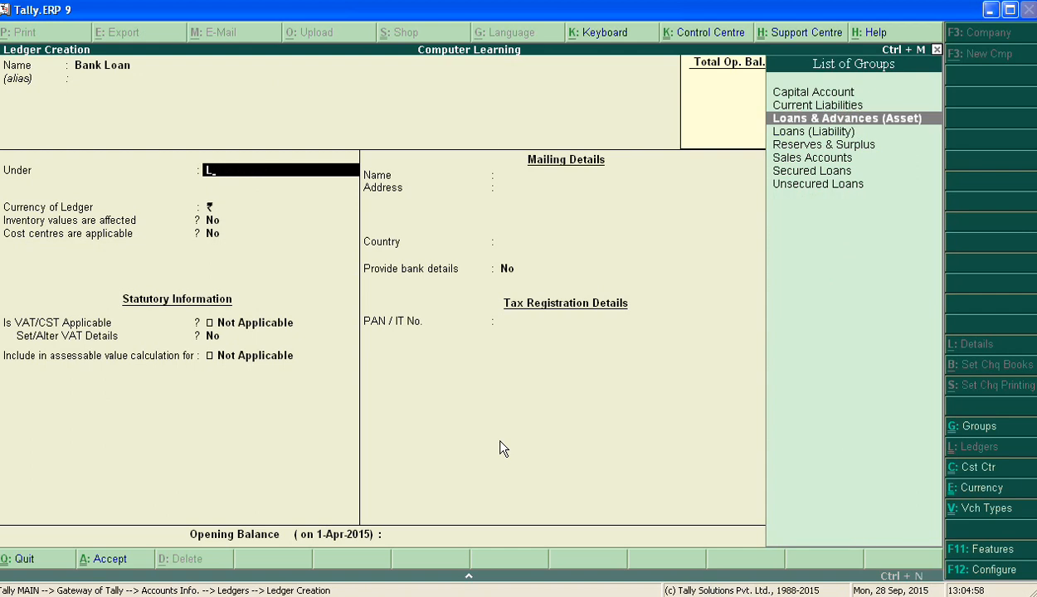
{"action": "key", "text": "Down"}
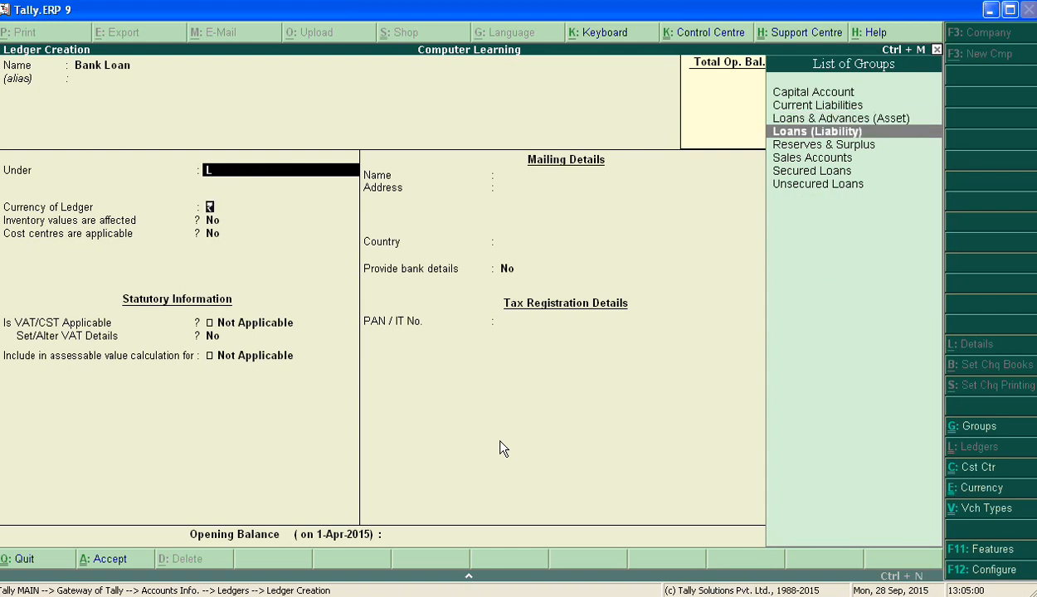
{"action": "key", "text": "Return"}
{"action": "key", "text": "Return"}
{"action": "key", "text": "Return"}
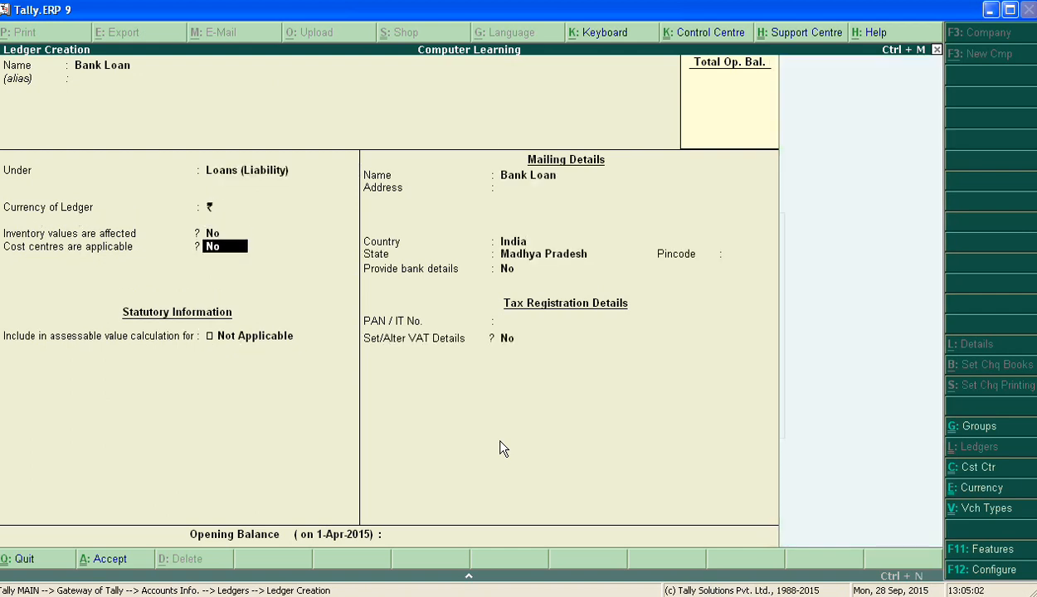
Keep all remaining default details for the Bank Loan ledger and save it without an opening balance
{"action": "key", "text": "Return"}
{"action": "key", "text": "Return"}
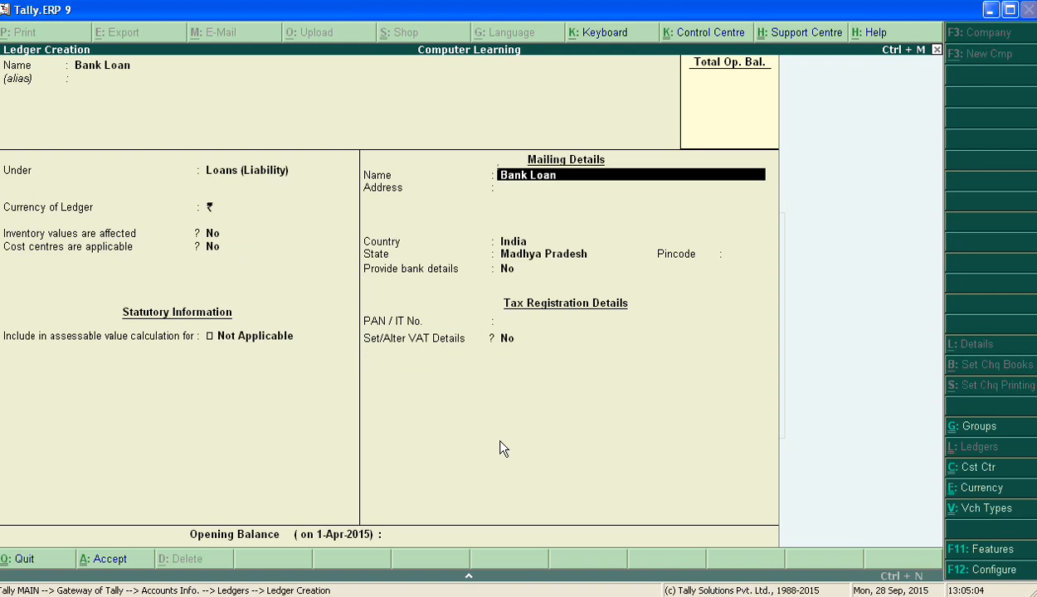
{"action": "key", "text": "Return"}
{"action": "key", "text": "Return"}
{"action": "key", "text": "Return"}
{"action": "key", "text": "Return"}
{"action": "key", "text": "Return"}
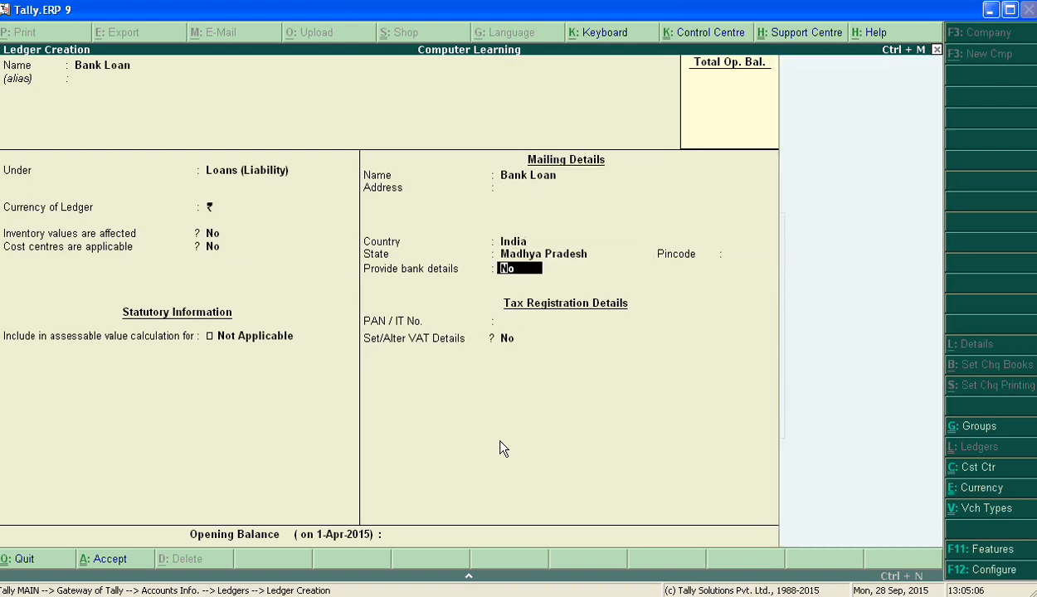
{"action": "key", "text": "Return"}
{"action": "key", "text": "Return"}
{"action": "key", "text": "Return"}
{"action": "key", "text": "Return"}
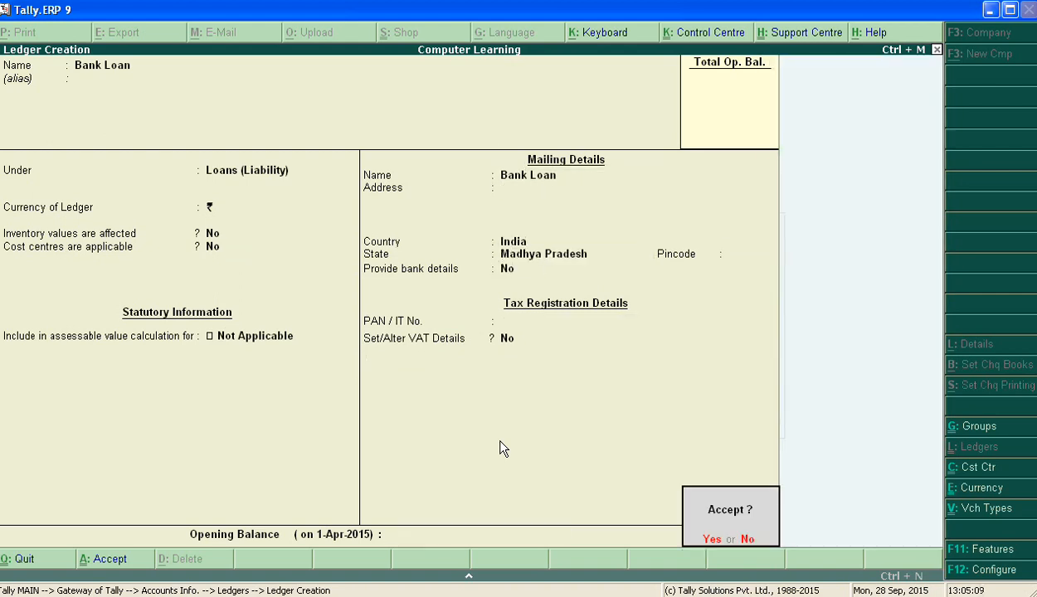
{"action": "key", "text": "Return"}
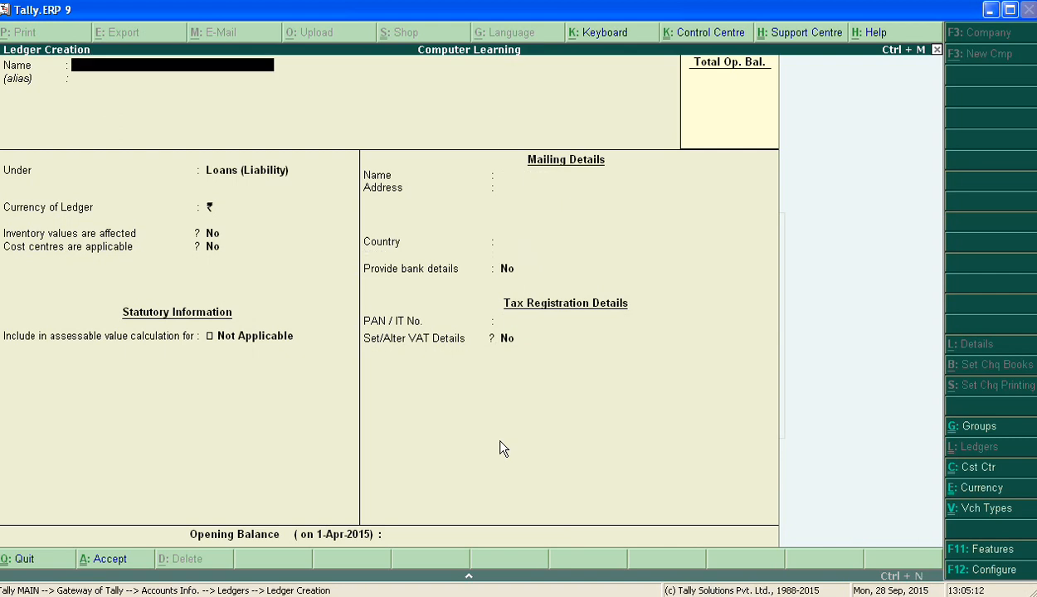
Name the next new ledger Bank Overdraft, without an alias, and place it under Bank OD A/c
{"action": "type", "text": "Bank Overdraft"}
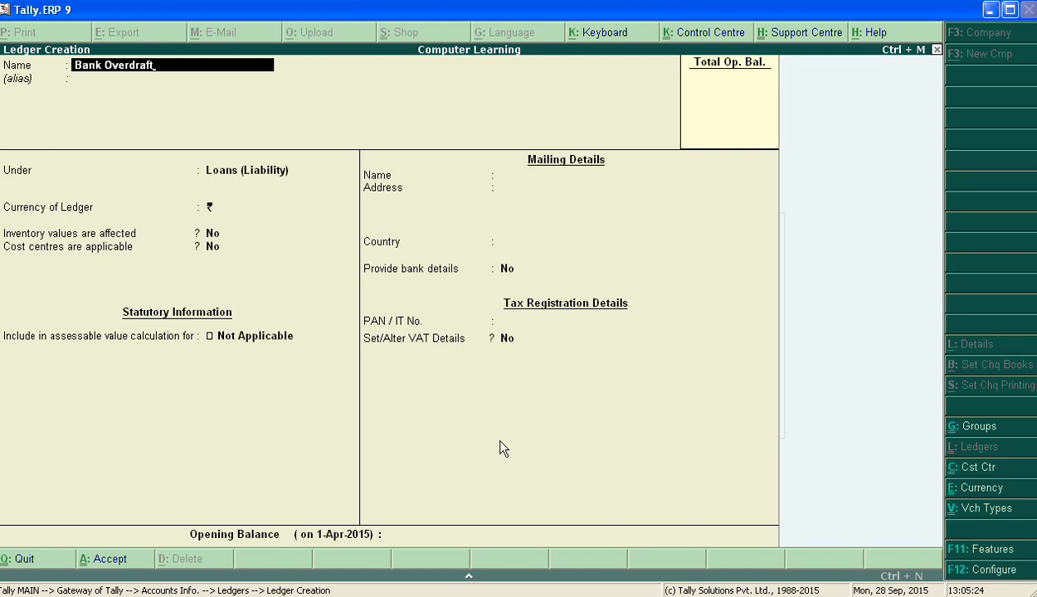
{"action": "key", "text": "Return"}
{"action": "key", "text": "Return"}
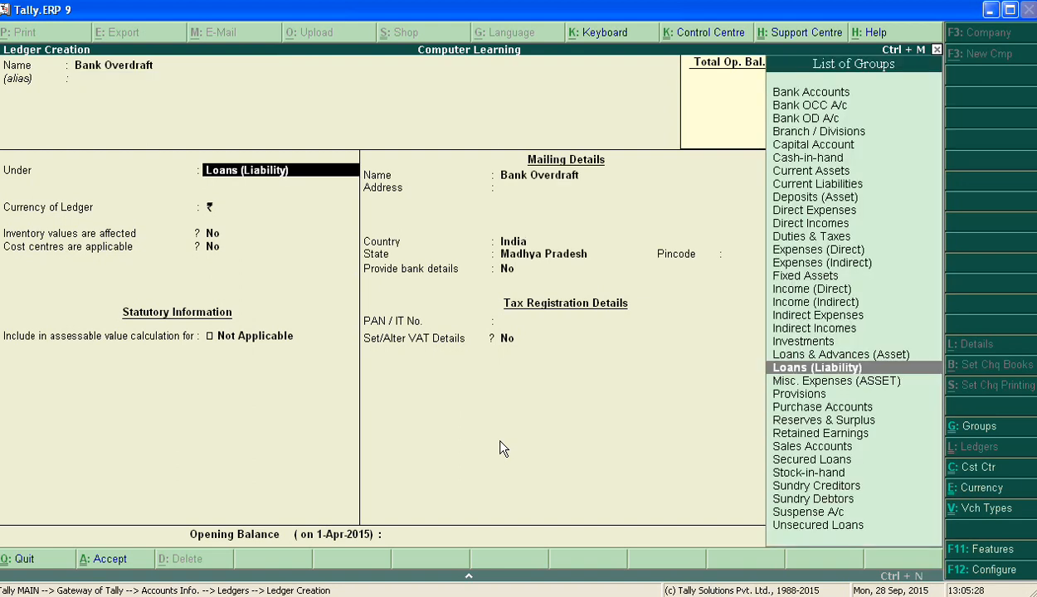
{"action": "type", "text": "B"}
{"action": "key", "text": "Down"}
{"action": "key", "text": "Down"}
{"action": "key", "text": "Down"}
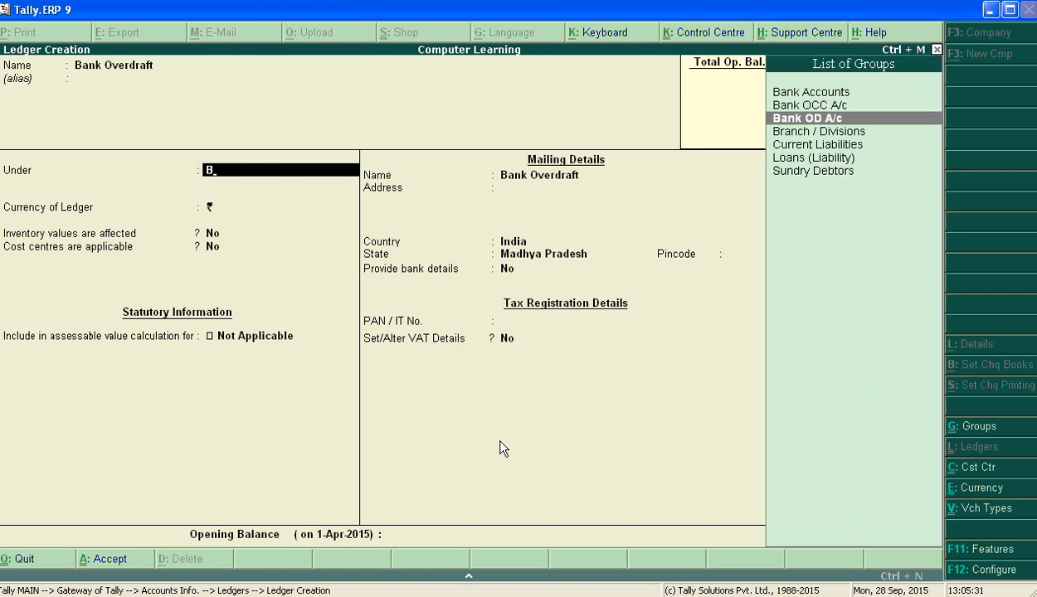
{"action": "key", "text": "Return"}
Keep all remaining default details for the Bank Overdraft ledger and save it without an opening balance
{"action": "key", "text": "Return"}
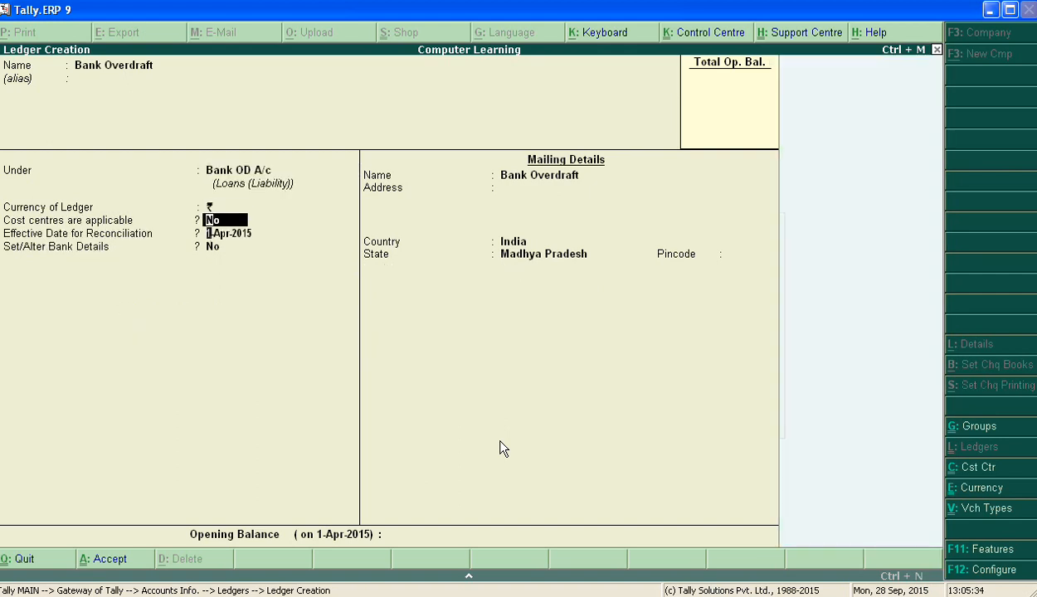
{"action": "key", "text": "Return"}
{"action": "key", "text": "Return"}
{"action": "key", "text": "Return"}
{"action": "key", "text": "Return"}
{"action": "key", "text": "Return"}
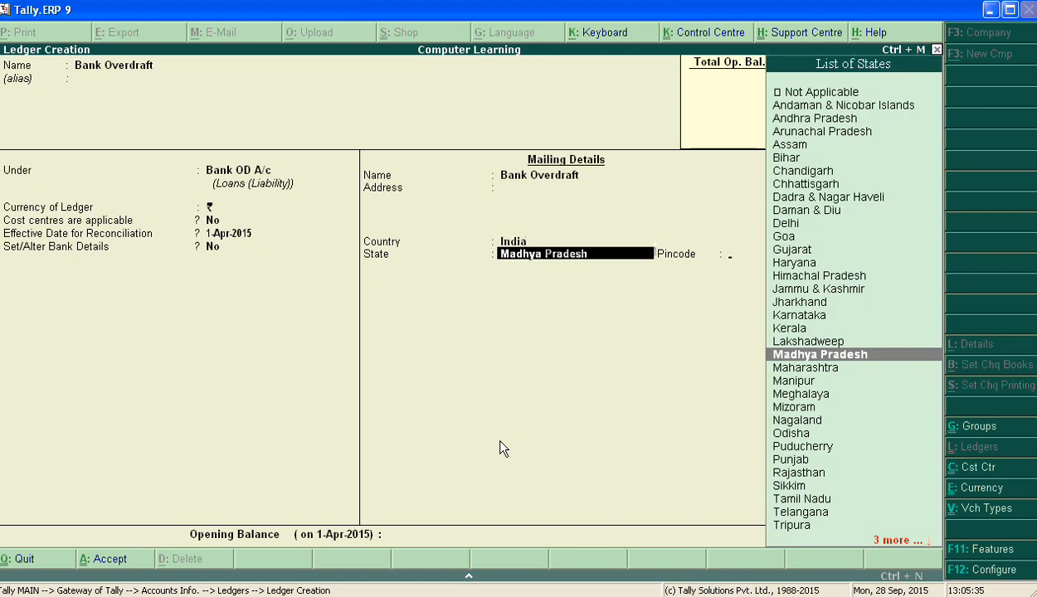
{"action": "key", "text": "Return"}
{"action": "key", "text": "Return"}
{"action": "key", "text": "Return"}
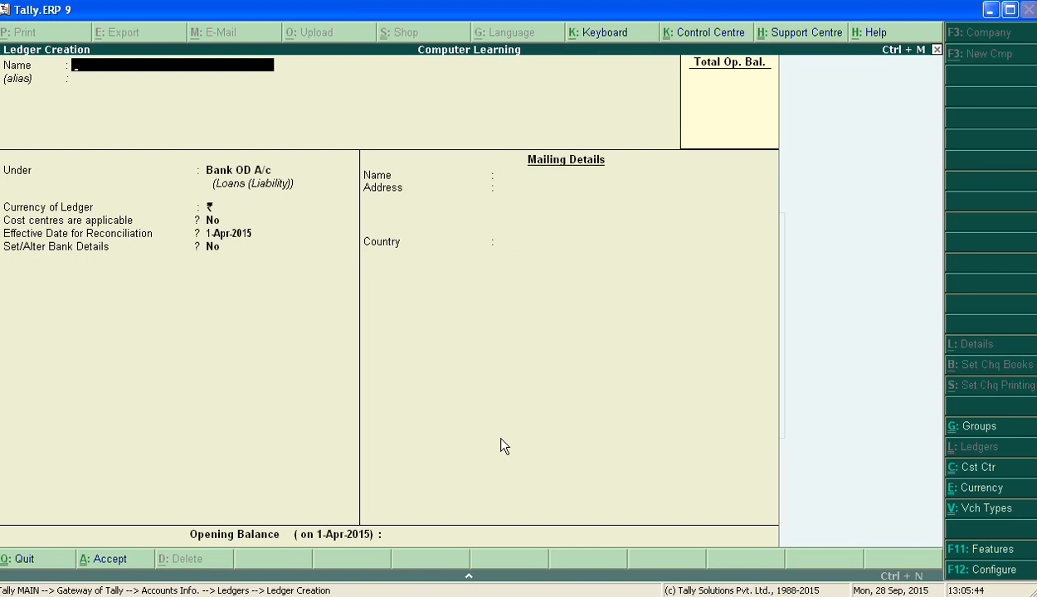
Name the next new ledger Bills Payable, without an alias, and place it under Current Liabilities
{"action": "type", "text": "Bills Payable"}
{"action": "key", "text": "Return"}
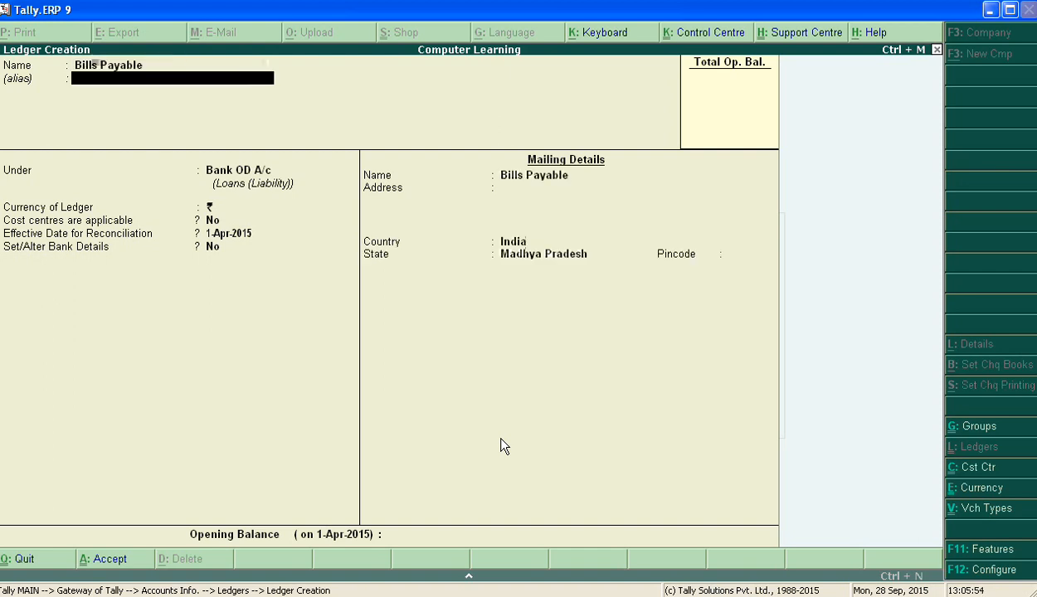
{"action": "key", "text": "Return"}
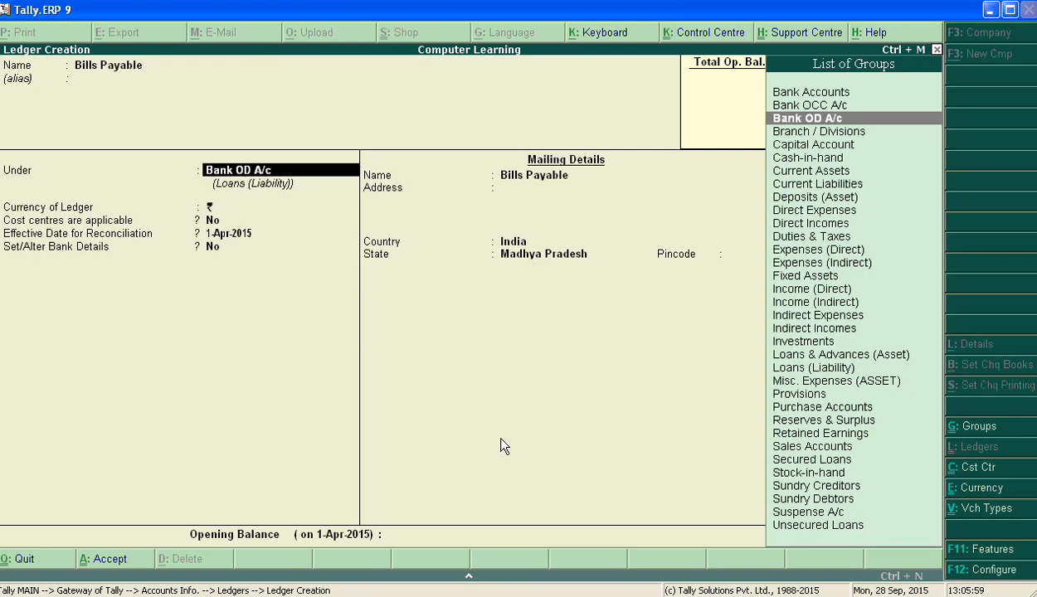
{"action": "type", "text": "C"}
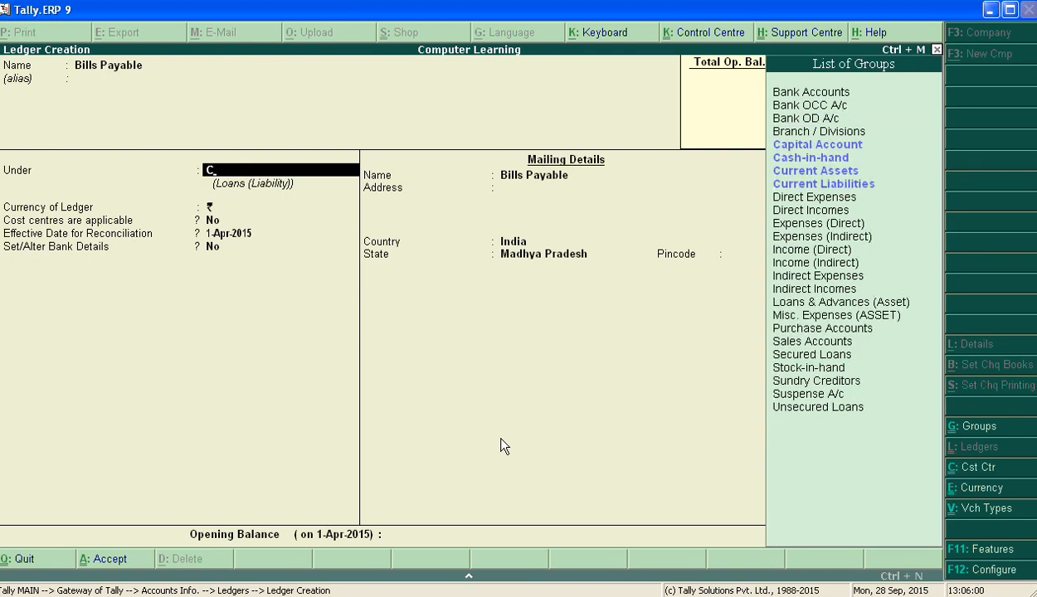
{"action": "key", "text": "Down"}
{"action": "key", "text": "Down"}
{"action": "key", "text": "Down"}
{"action": "key", "text": "Down"}
{"action": "key", "text": "Return"}
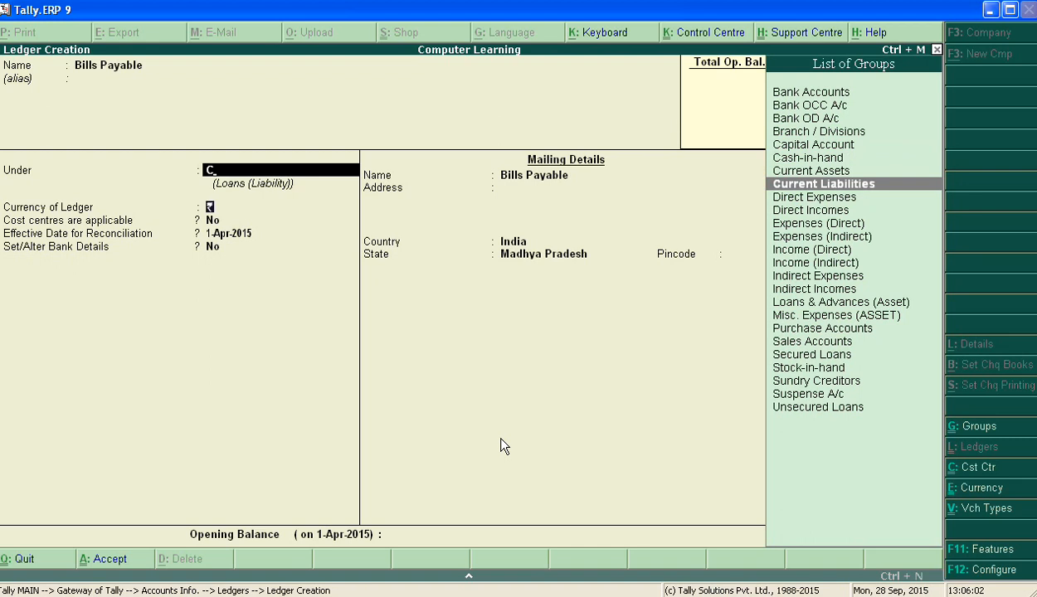
Keep all remaining default details for the Bills Payable ledger and save it without an opening balance
{"action": "key", "text": "Return"}
{"action": "key", "text": "Return"}
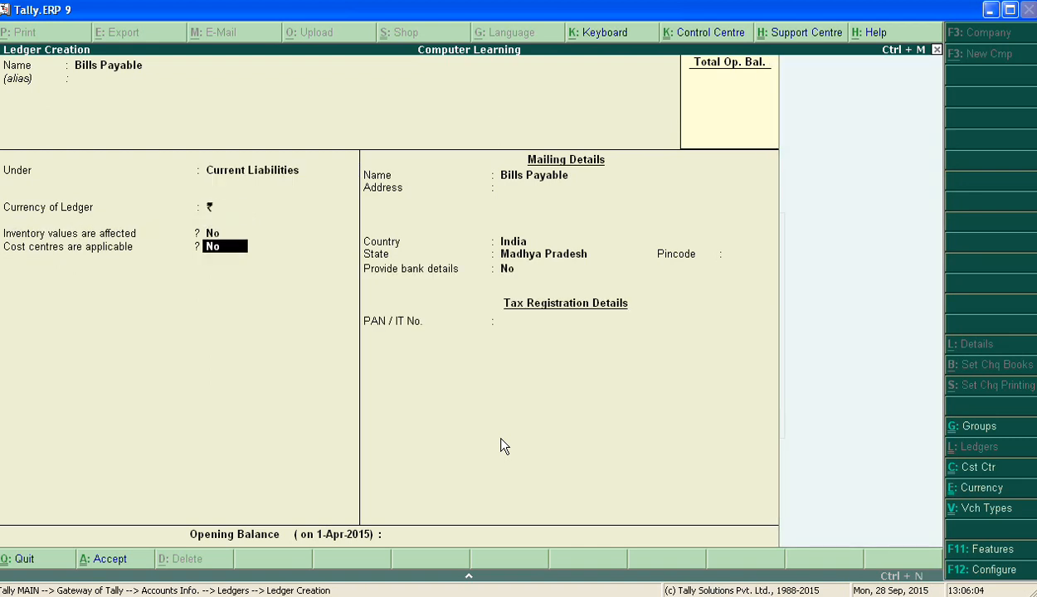
{"action": "key", "text": "Return"}
{"action": "key", "text": "Return"}
{"action": "key", "text": "Return"}
{"action": "key", "text": "Return"}
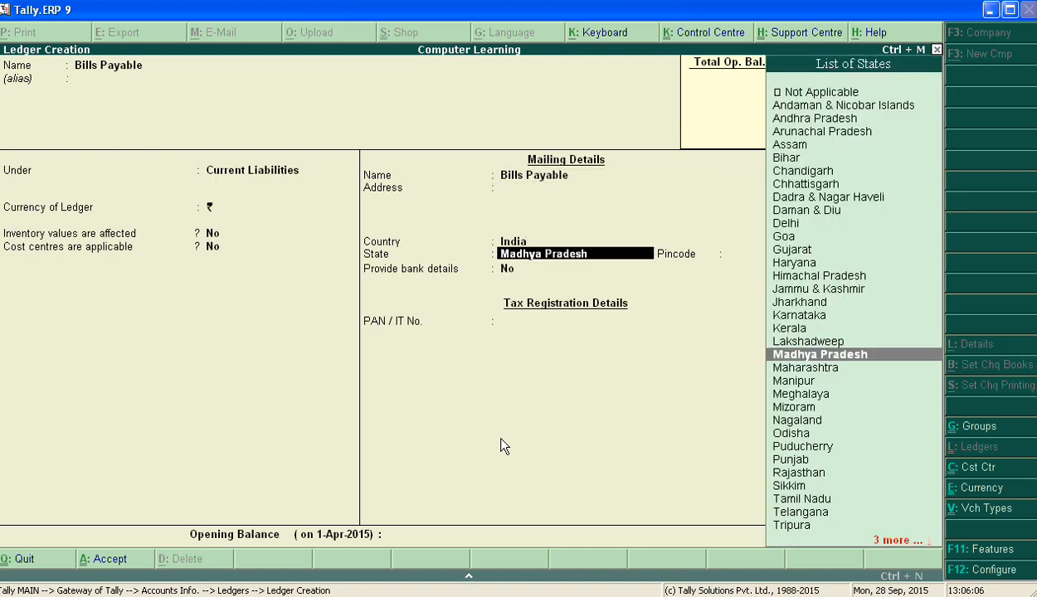
{"action": "key", "text": "Return"}
{"action": "key", "text": "Return"}
{"action": "key", "text": "Return"}
{"action": "key", "text": "Return"}
{"action": "key", "text": "Return"}
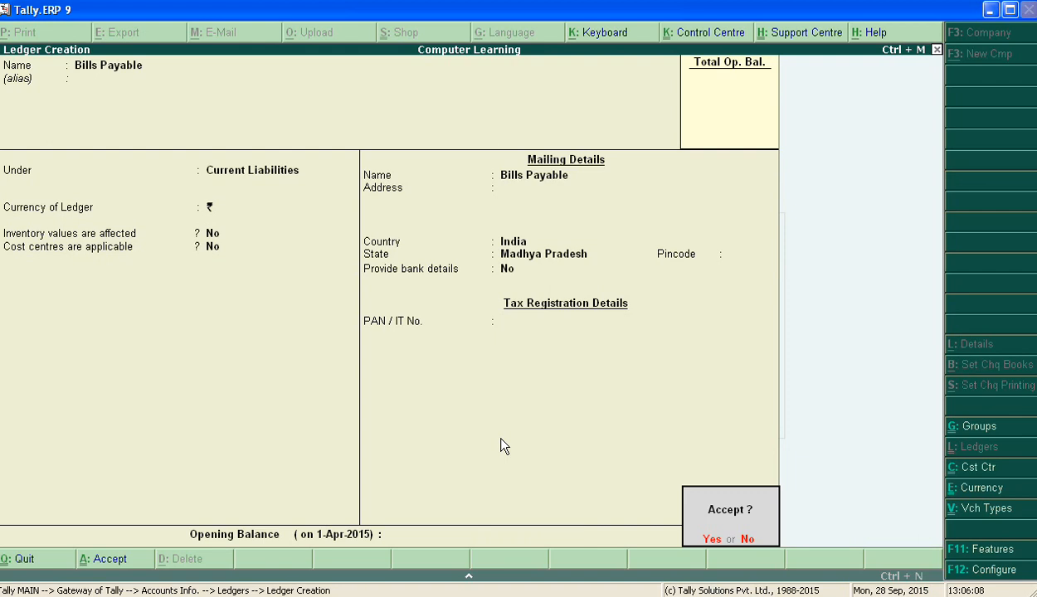
{"action": "key", "text": "Return"}
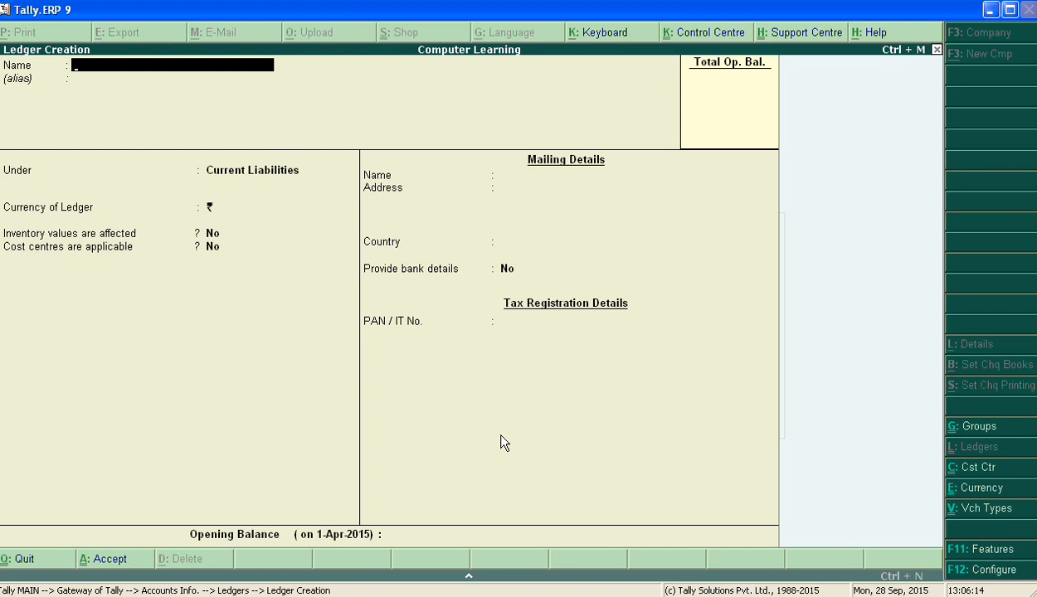
Name the next new ledger Bills Receivable, without an alias, and place it under Current Assets
{"action": "type", "text": "Bills Receivable"}
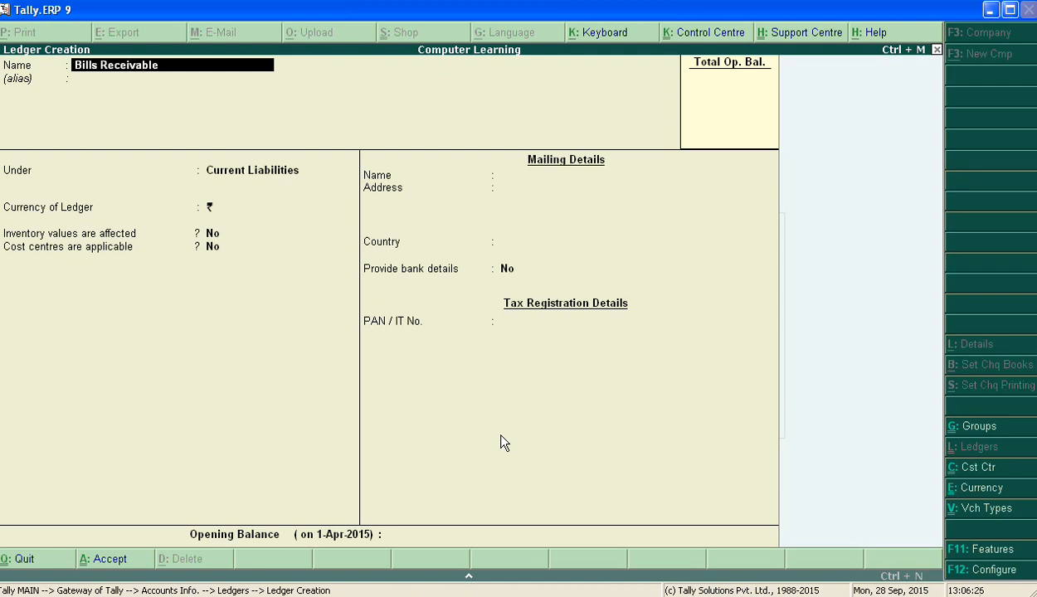
{"action": "key", "text": "Return"}
{"action": "key", "text": "Return"}
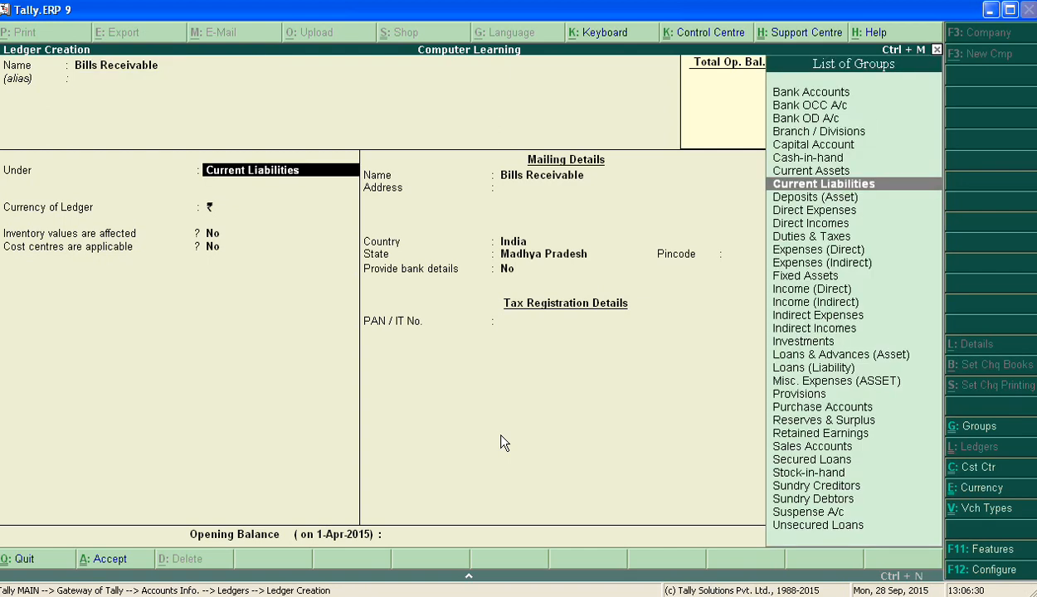
{"action": "type", "text": "C"}
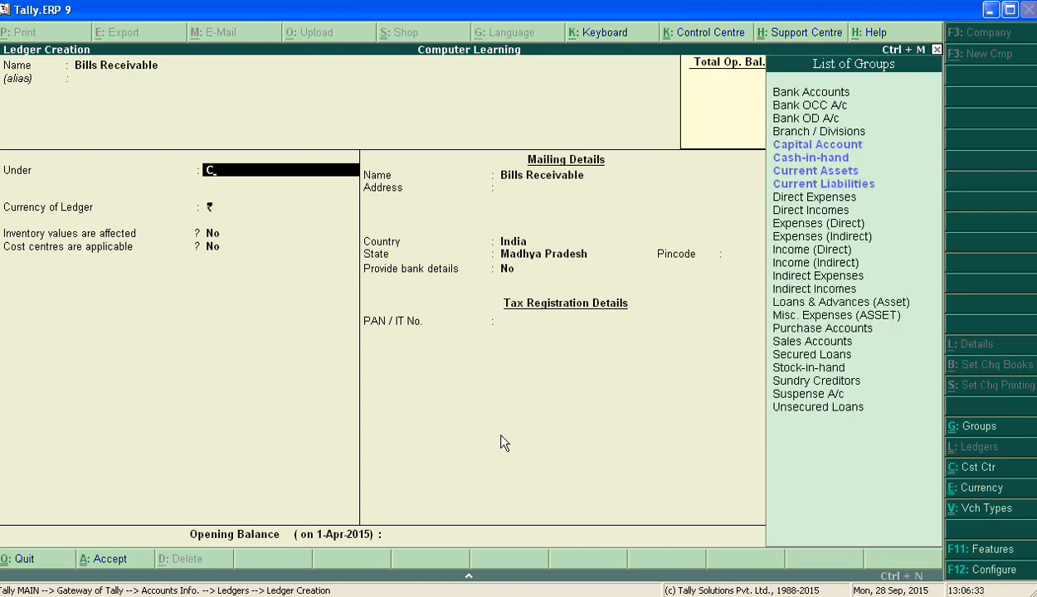
{"action": "key", "text": "Down"}
{"action": "key", "text": "Down"}
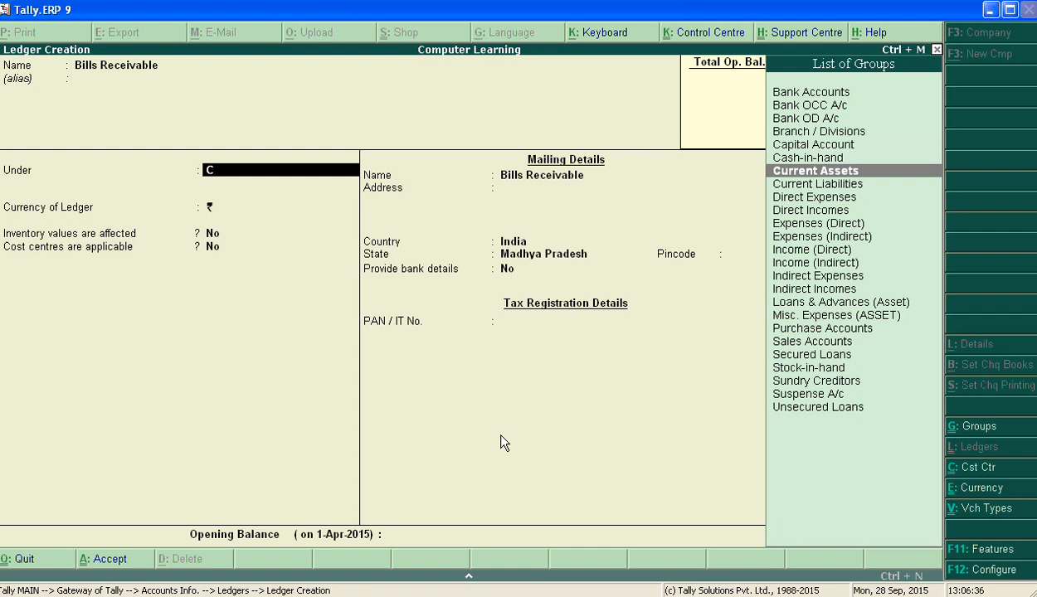
{"action": "key", "text": "Return"}
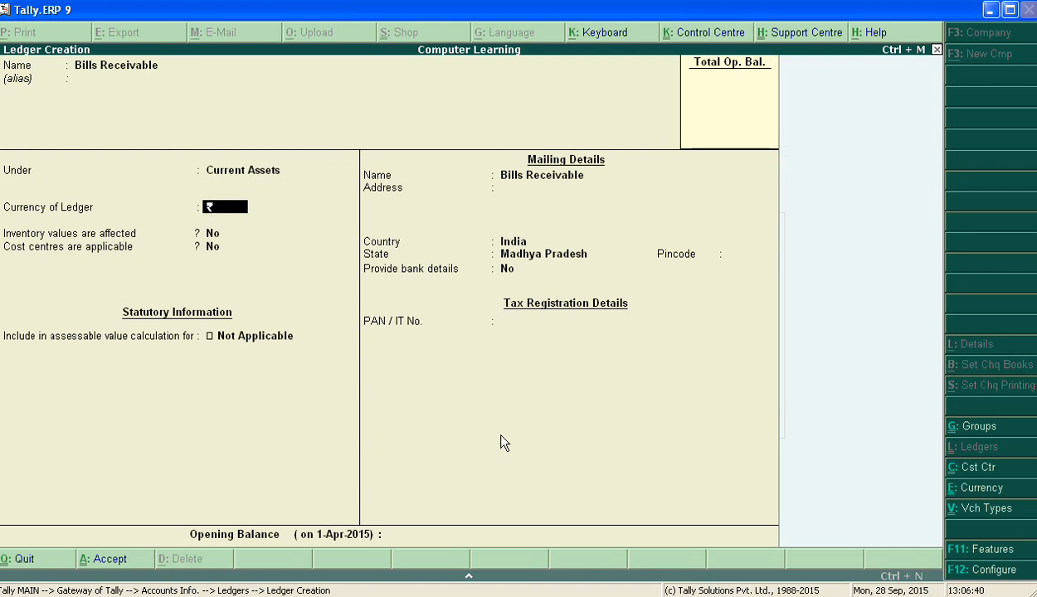
Keep all remaining default details for the Bills Receivable ledger and save it without an opening balance
{"action": "key", "text": "Return"}
{"action": "key", "text": "Return"}
{"action": "key", "text": "Return"}
{"action": "key", "text": "Return"}
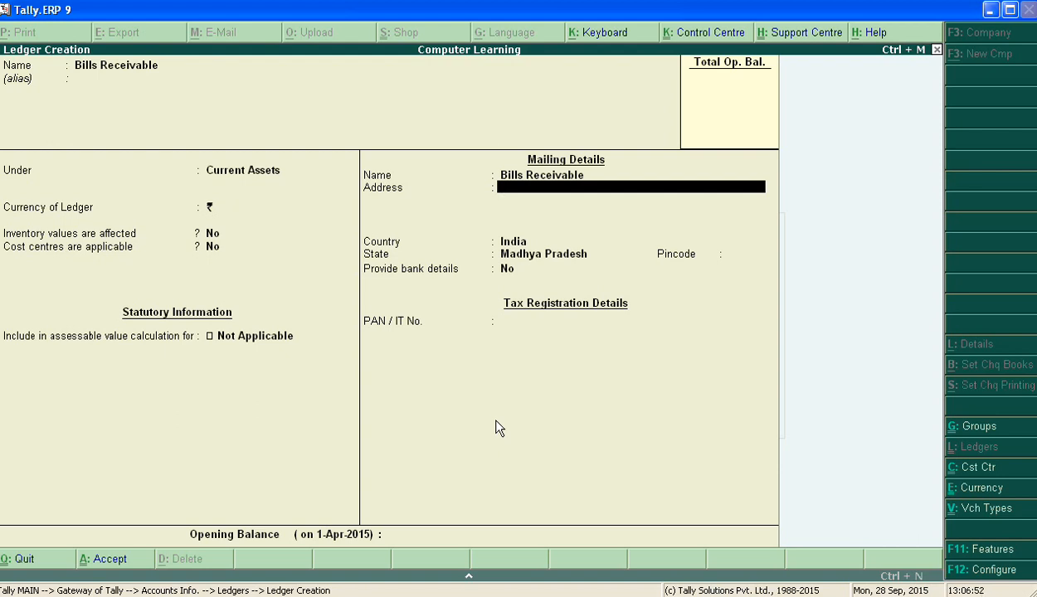
{"action": "key", "text": "Return"}
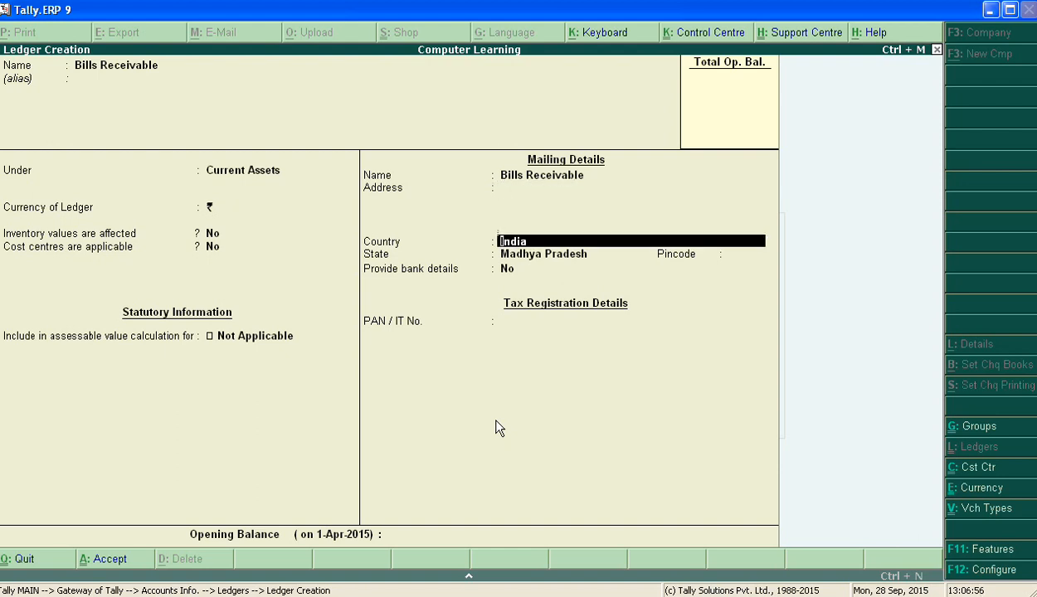
{"action": "key", "text": "Return"}
{"action": "key", "text": "Return"}
{"action": "key", "text": "Return"}
{"action": "key", "text": "Return"}
{"action": "key", "text": "Return"}
{"action": "key", "text": "Return"}
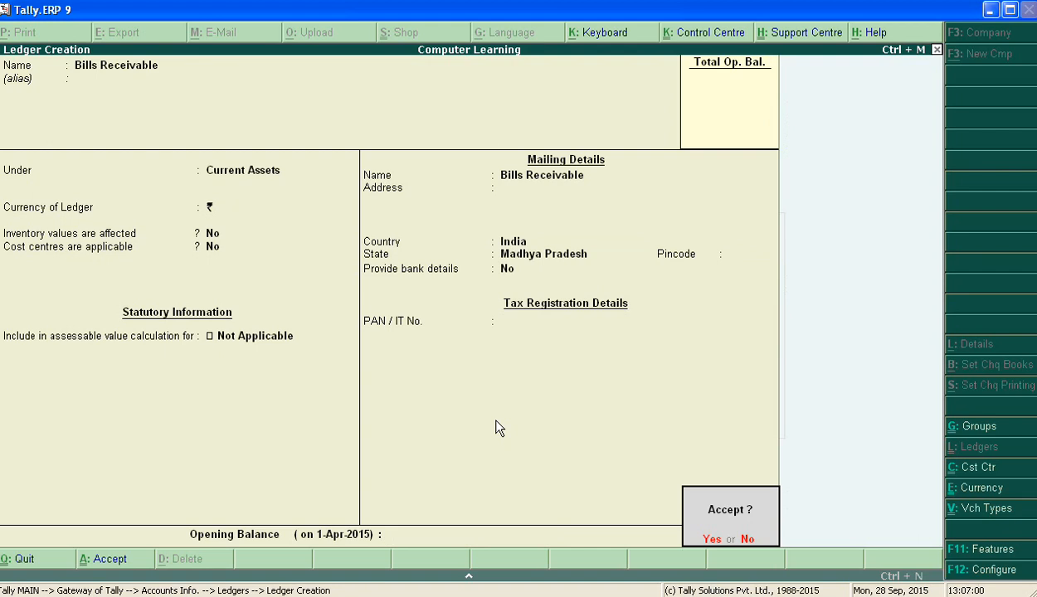
{"action": "key", "text": "Return"}
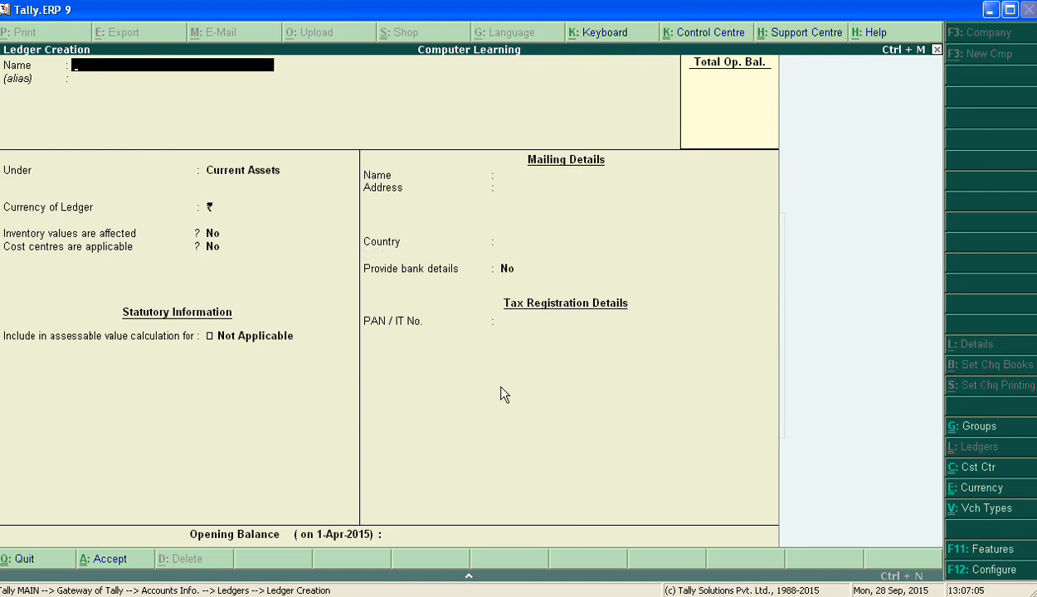
Name the next new ledger Bonds, without an alias, and keep it under Current Assets
{"action": "type", "text": "Bonds"}
{"action": "key", "text": "Return"}
{"action": "key", "text": "Return"}
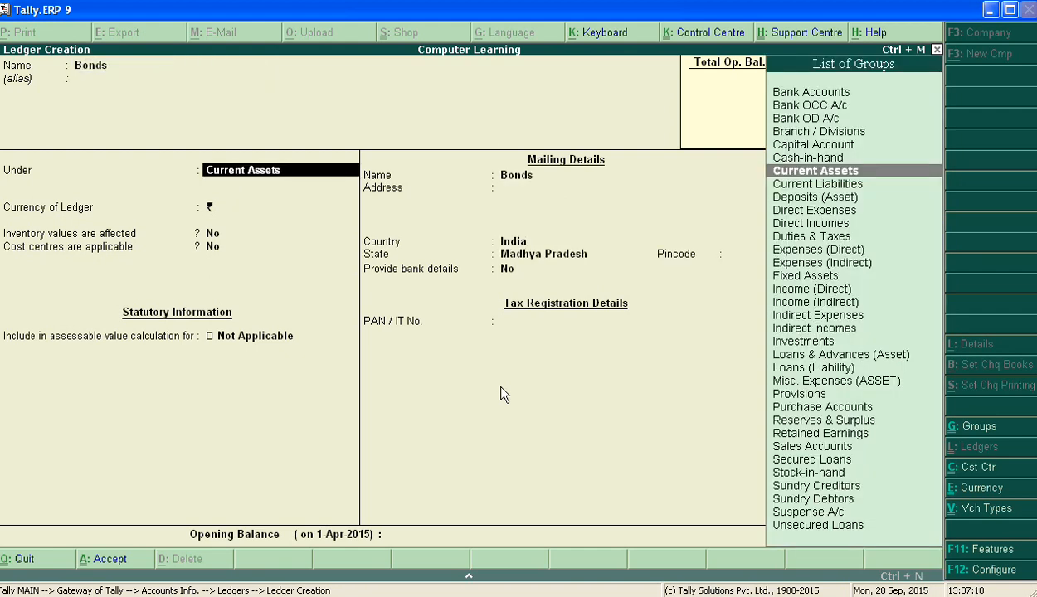
{"action": "type", "text": "C"}
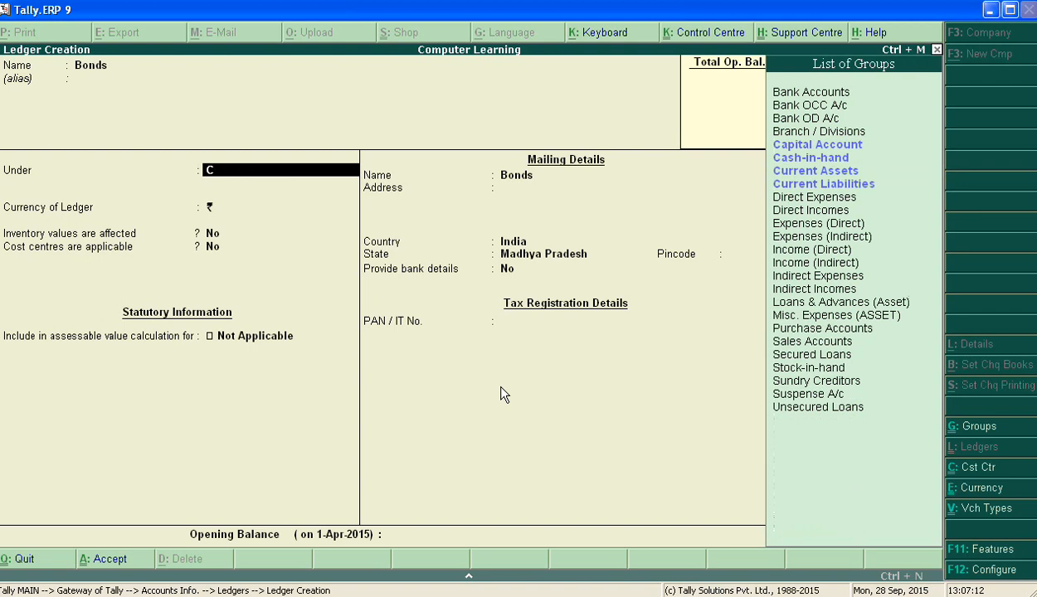
{"action": "key", "text": "Down"}
{"action": "key", "text": "Down"}
{"action": "key", "text": "Return"}
Keep all remaining default details for the Bonds ledger and save it without an opening balance
{"action": "key", "text": "Return"}
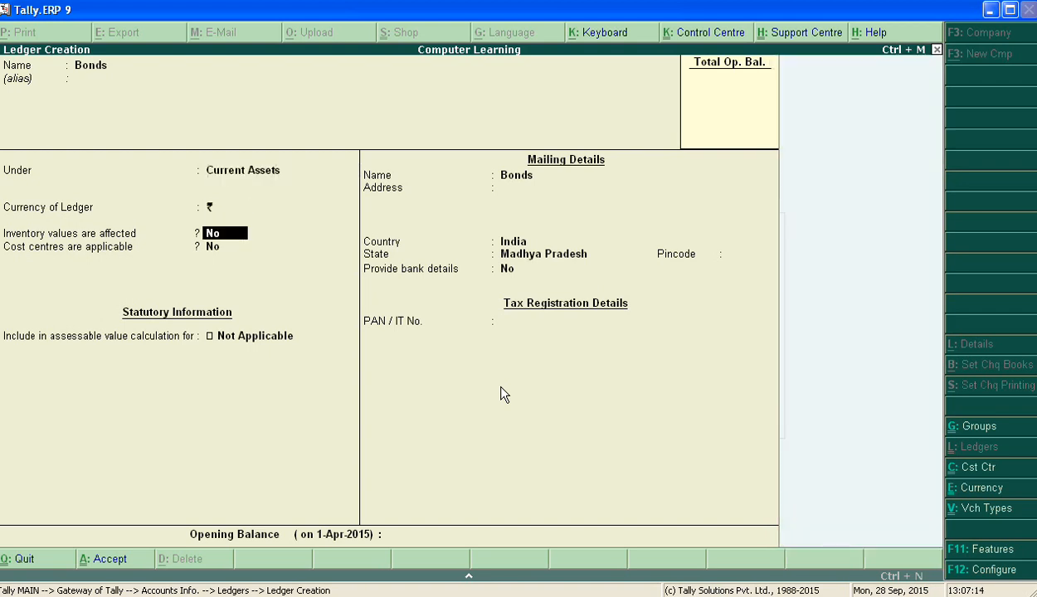
{"action": "key", "text": "Return"}
{"action": "key", "text": "Return"}
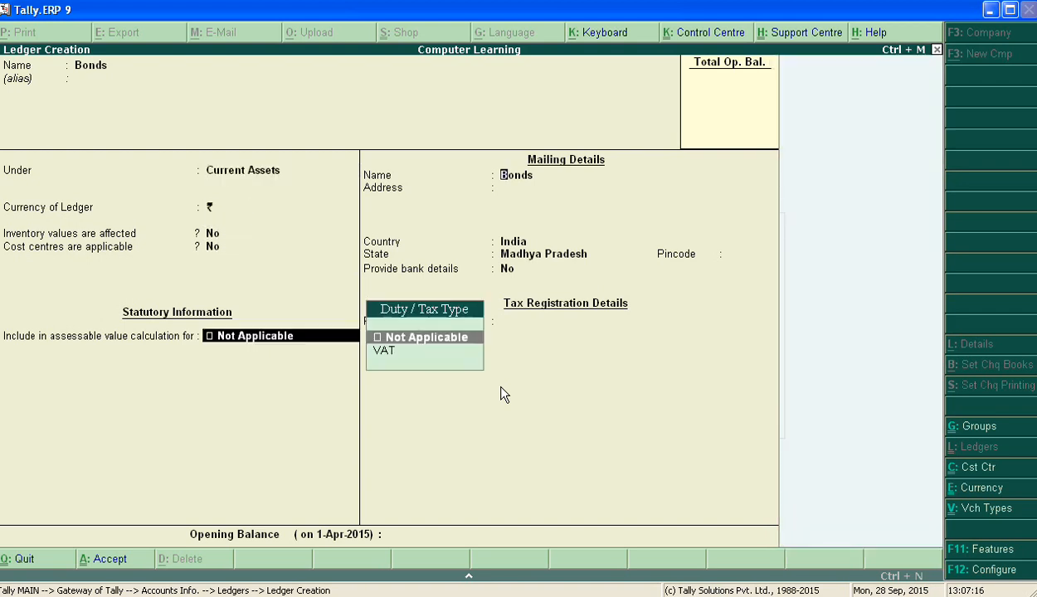
{"action": "key", "text": "Return"}
{"action": "key", "text": "Return"}
{"action": "key", "text": "Return"}
{"action": "key", "text": "Return"}
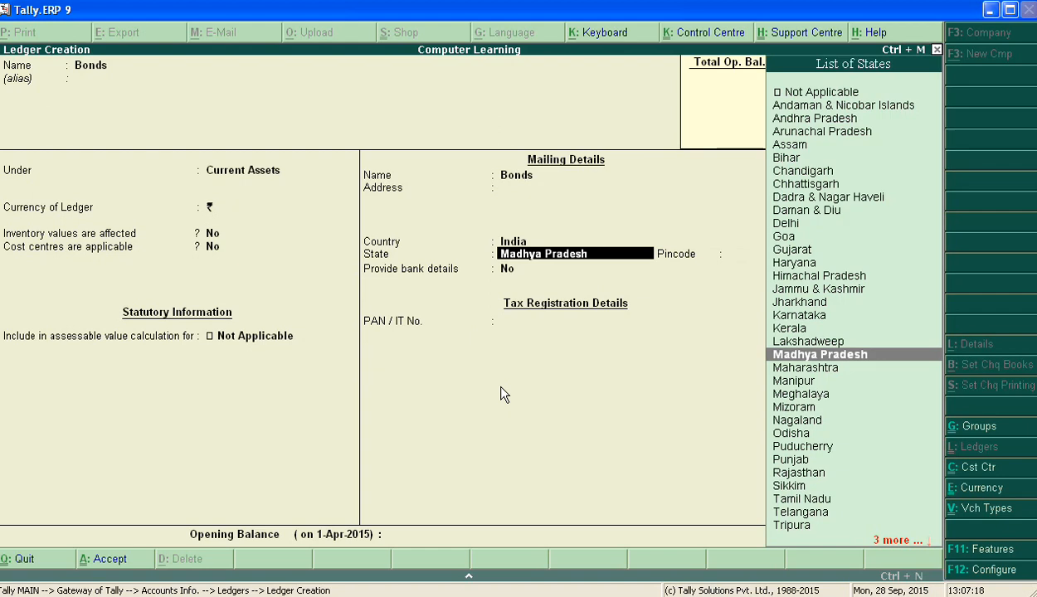
{"action": "key", "text": "Return"}
{"action": "key", "text": "Return"}
{"action": "key", "text": "Return"}
{"action": "key", "text": "Return"}
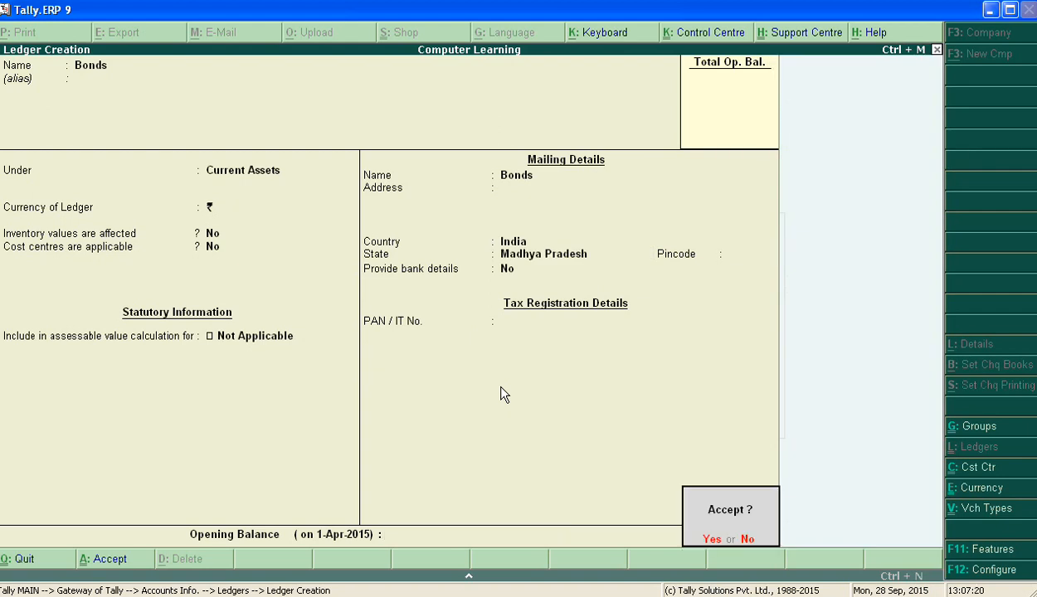
{"action": "key", "text": "Return"}
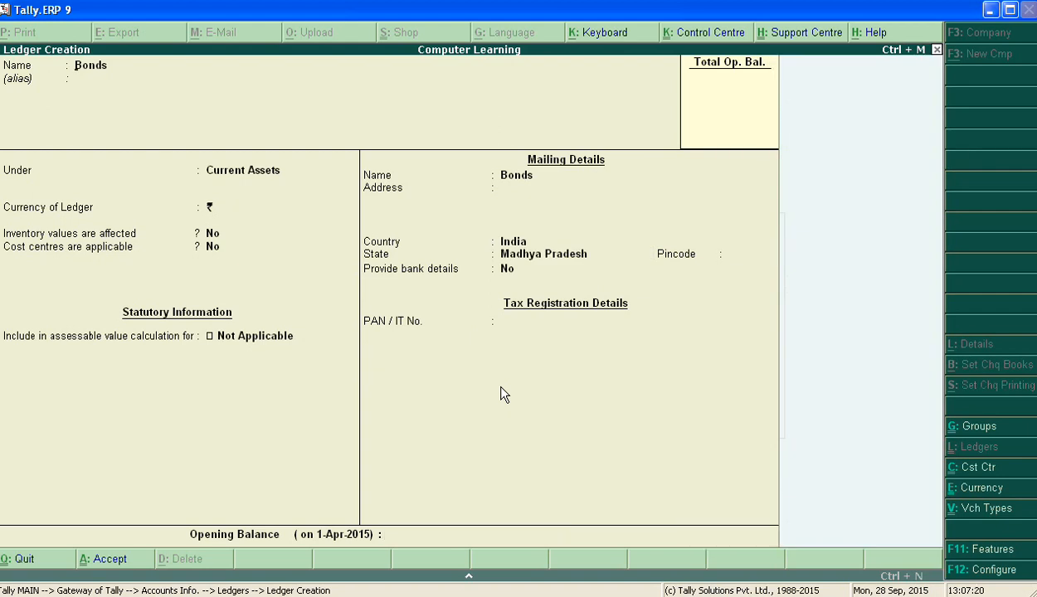
Name the next new ledger Building, without an alias, and place it under Fixed Assets
{"action": "type", "text": "B"}
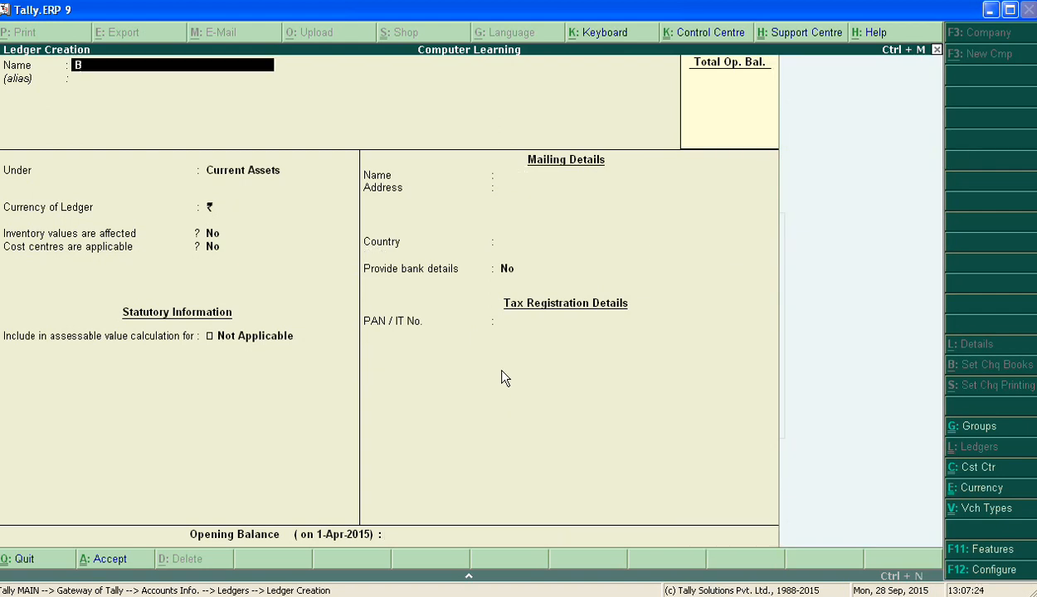
{"action": "type", "text": "uilding"}
{"action": "key", "text": "Return"}
{"action": "key", "text": "Return"}
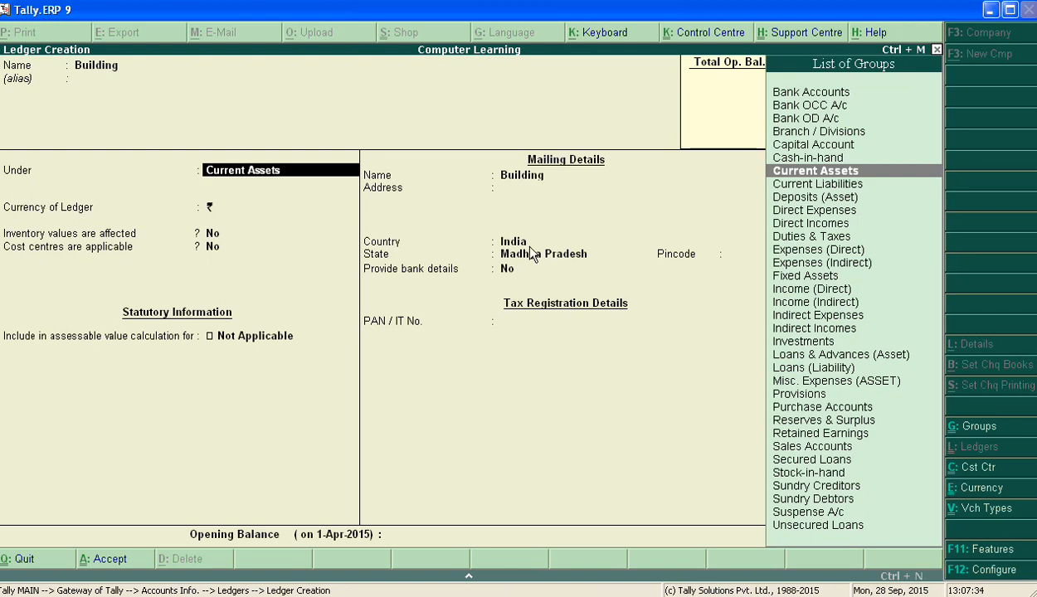
{"action": "type", "text": "F"}
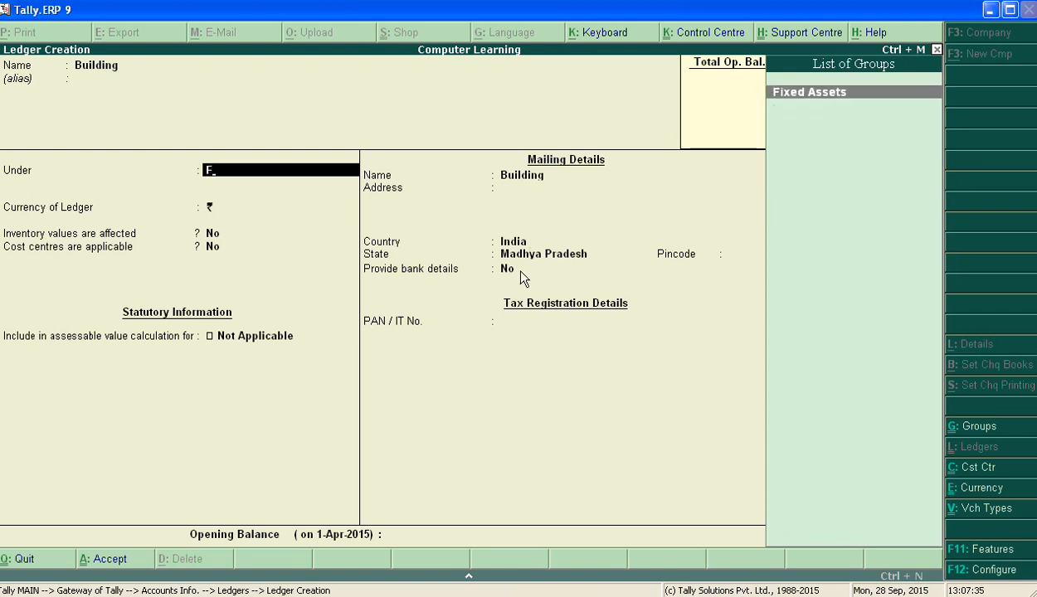
{"action": "key", "text": "Return"}
Keep all remaining default details for the Building ledger and save it without an opening balance
{"action": "key", "text": "Return"}
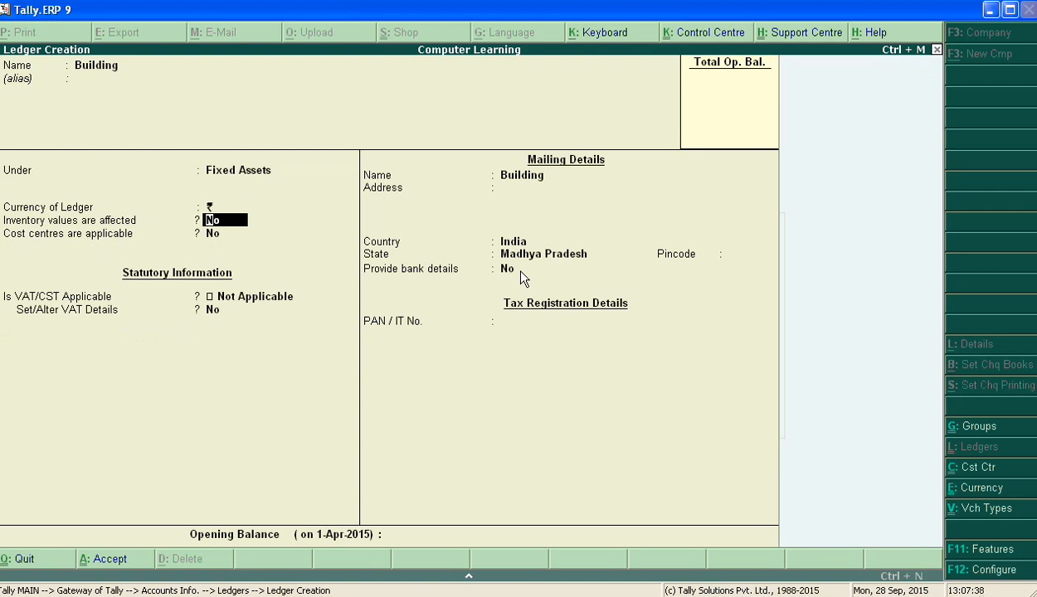
{"action": "key", "text": "Return"}
{"action": "key", "text": "Return"}
{"action": "key", "text": "Return"}
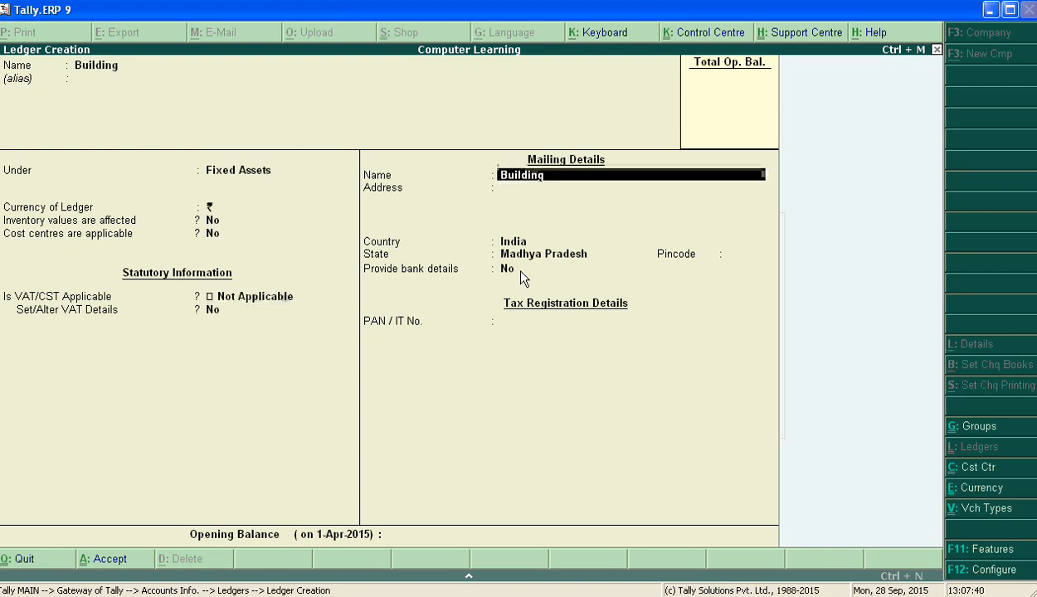
{"action": "key", "text": "Return"}
{"action": "key", "text": "Return"}
{"action": "key", "text": "Return"}
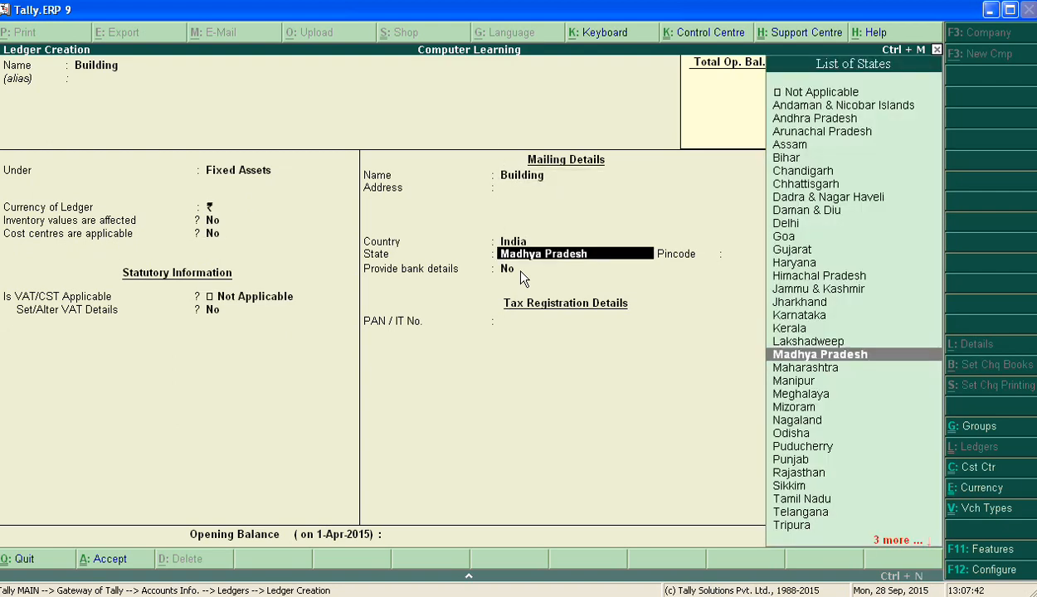
{"action": "key", "text": "Return"}
{"action": "key", "text": "Return"}
{"action": "key", "text": "Return"}
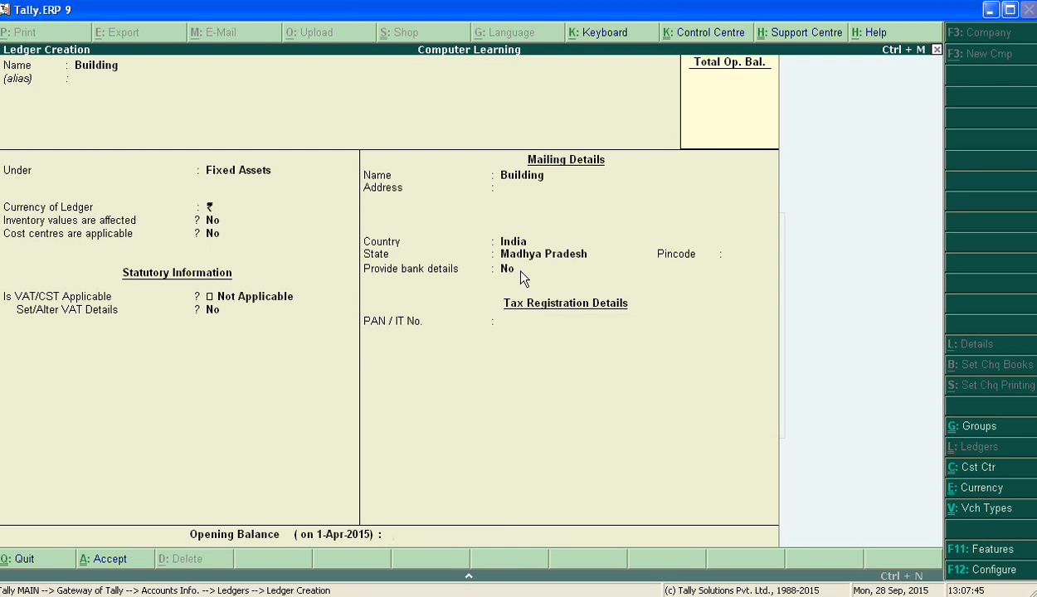
{"action": "key", "text": "Return"}
{"action": "key", "text": "Return"}
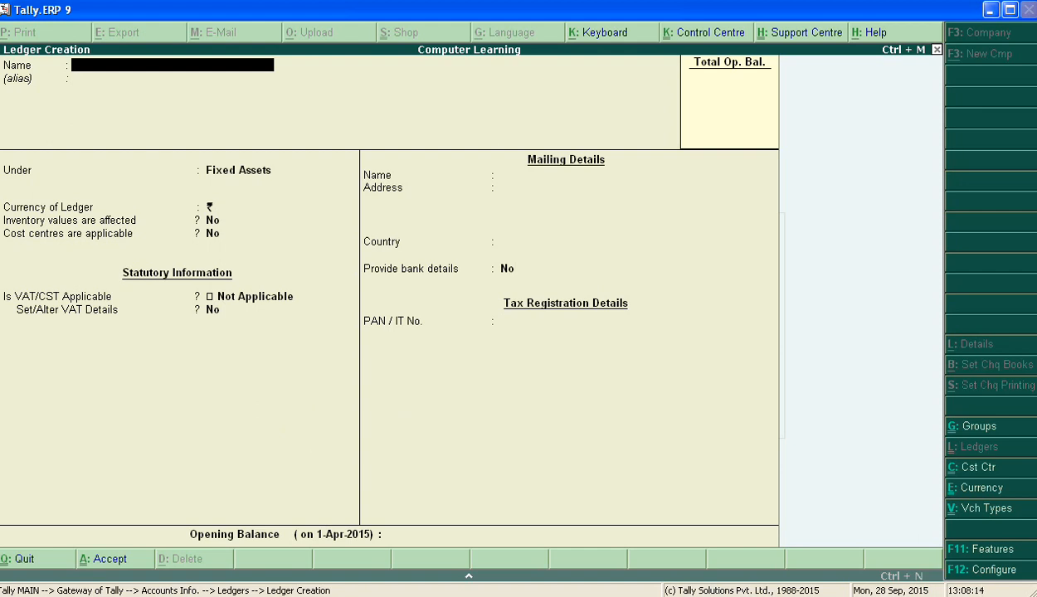
{"action": "left_click", "coordinate": [587, 596]}
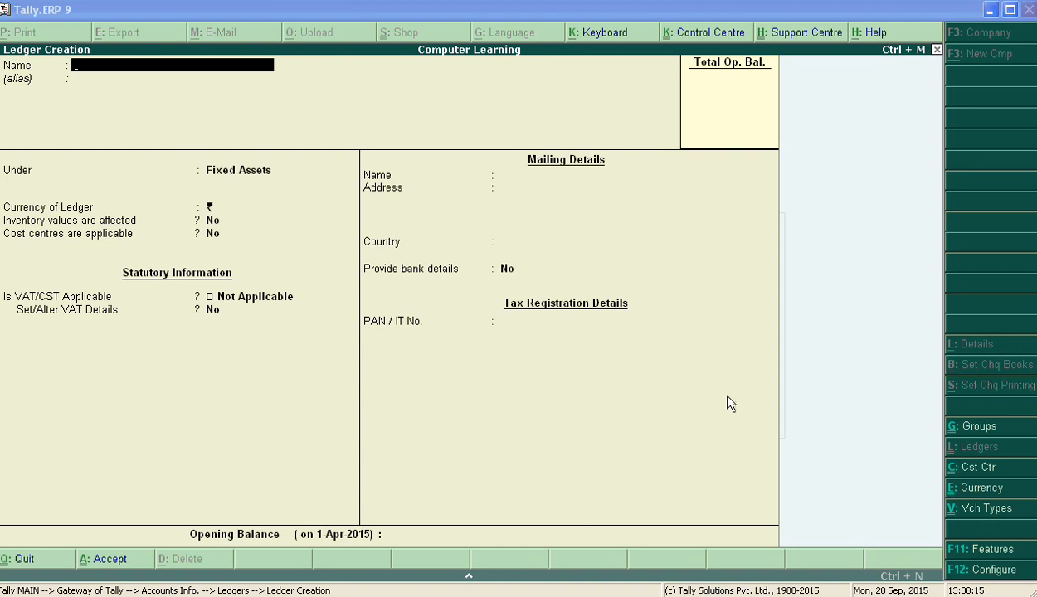